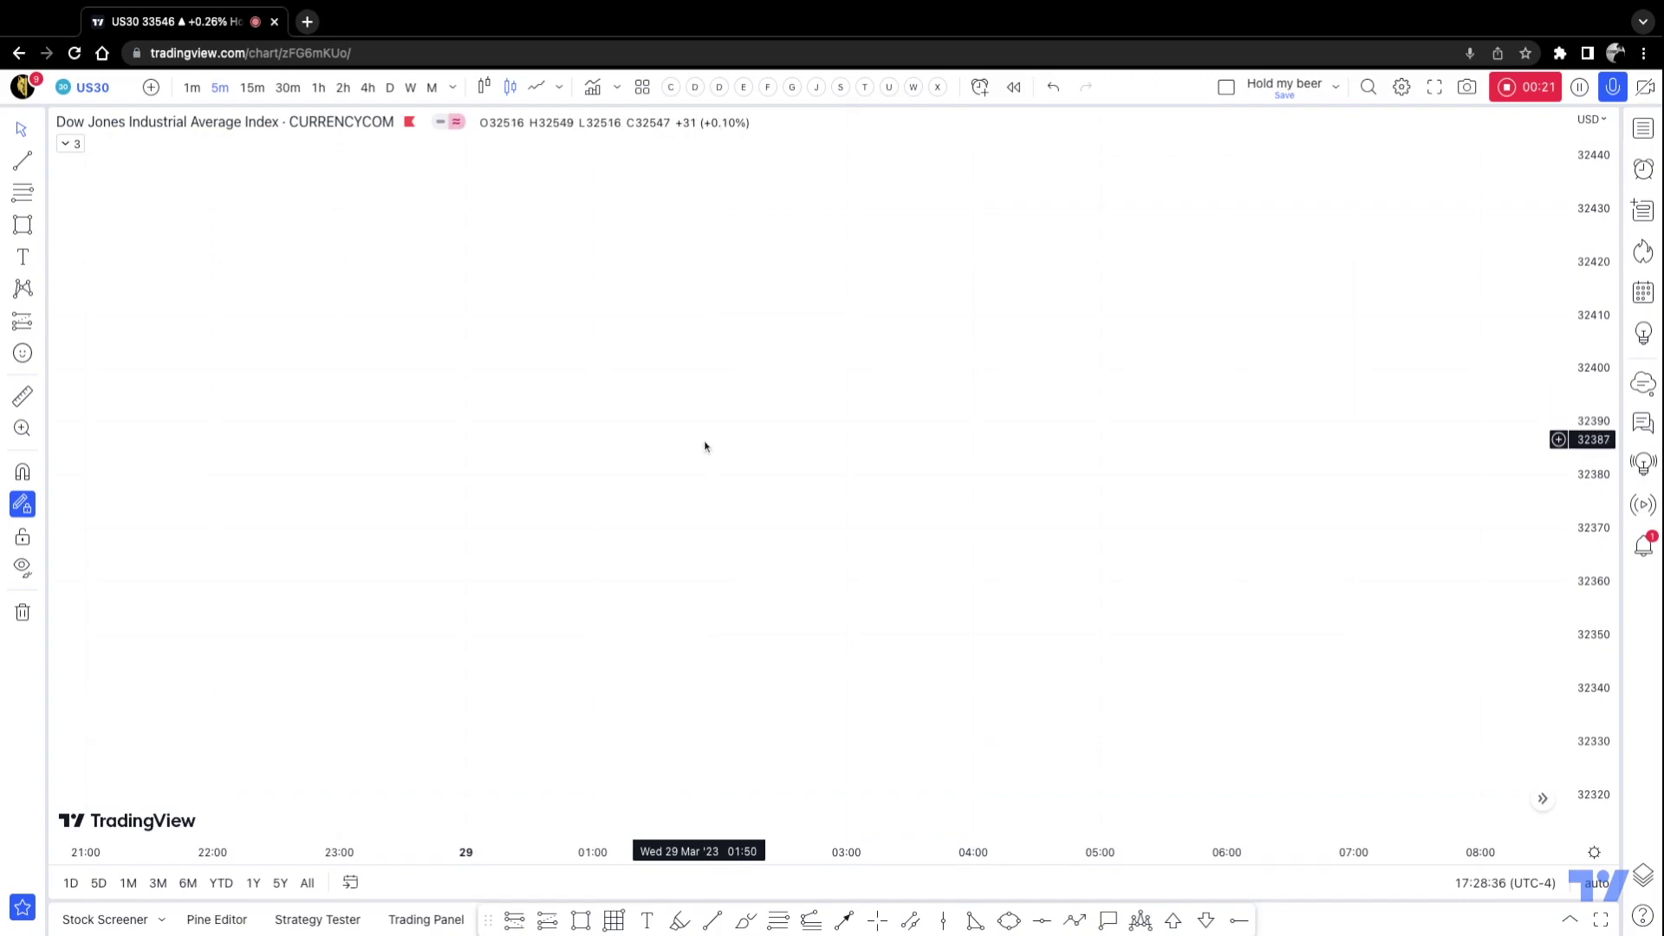
# Step: Draw three green rectangles as ascending stair-stepped candles, rising from about 32333 to 32408 between 01:15 and 02:15
pyautogui.click(581, 920)
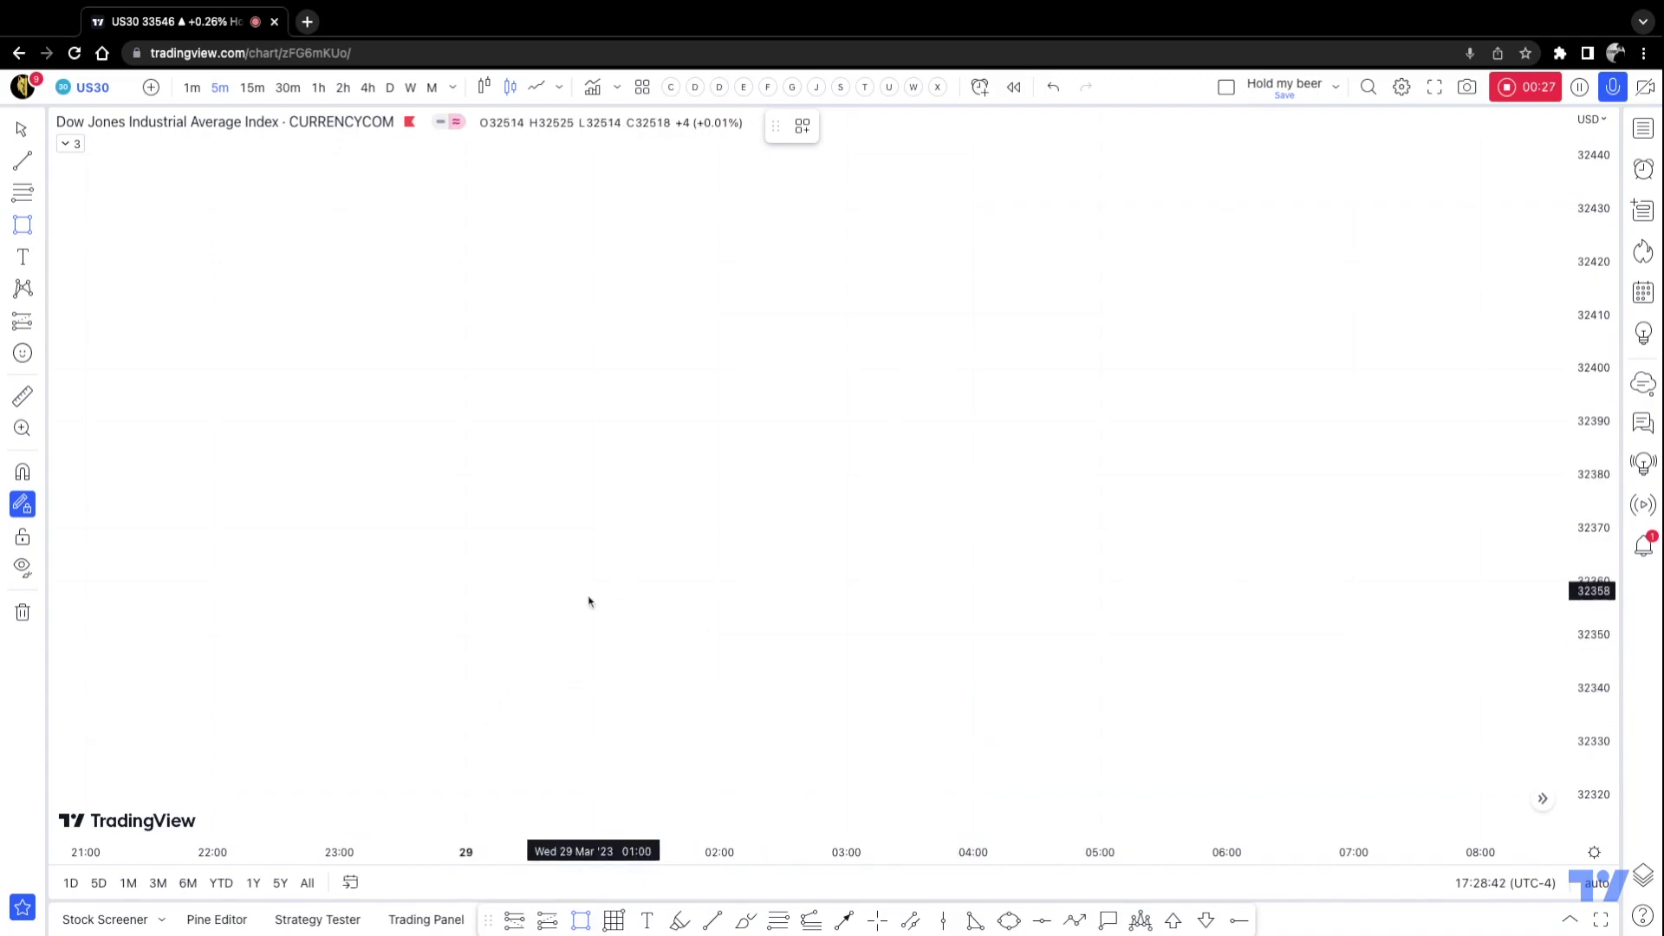
pyautogui.moveTo(624, 725)
pyautogui.mouseDown()
pyautogui.moveTo(668, 698)
pyautogui.moveTo(732, 584)
pyautogui.moveTo(679, 540)
pyautogui.moveTo(667, 607)
pyautogui.moveTo(716, 529)
pyautogui.moveTo(709, 478)
pyautogui.mouseUp()
pyautogui.moveTo(709, 478)
pyautogui.mouseDown()
pyautogui.moveTo(753, 434)
pyautogui.moveTo(754, 331)
pyautogui.mouseUp()
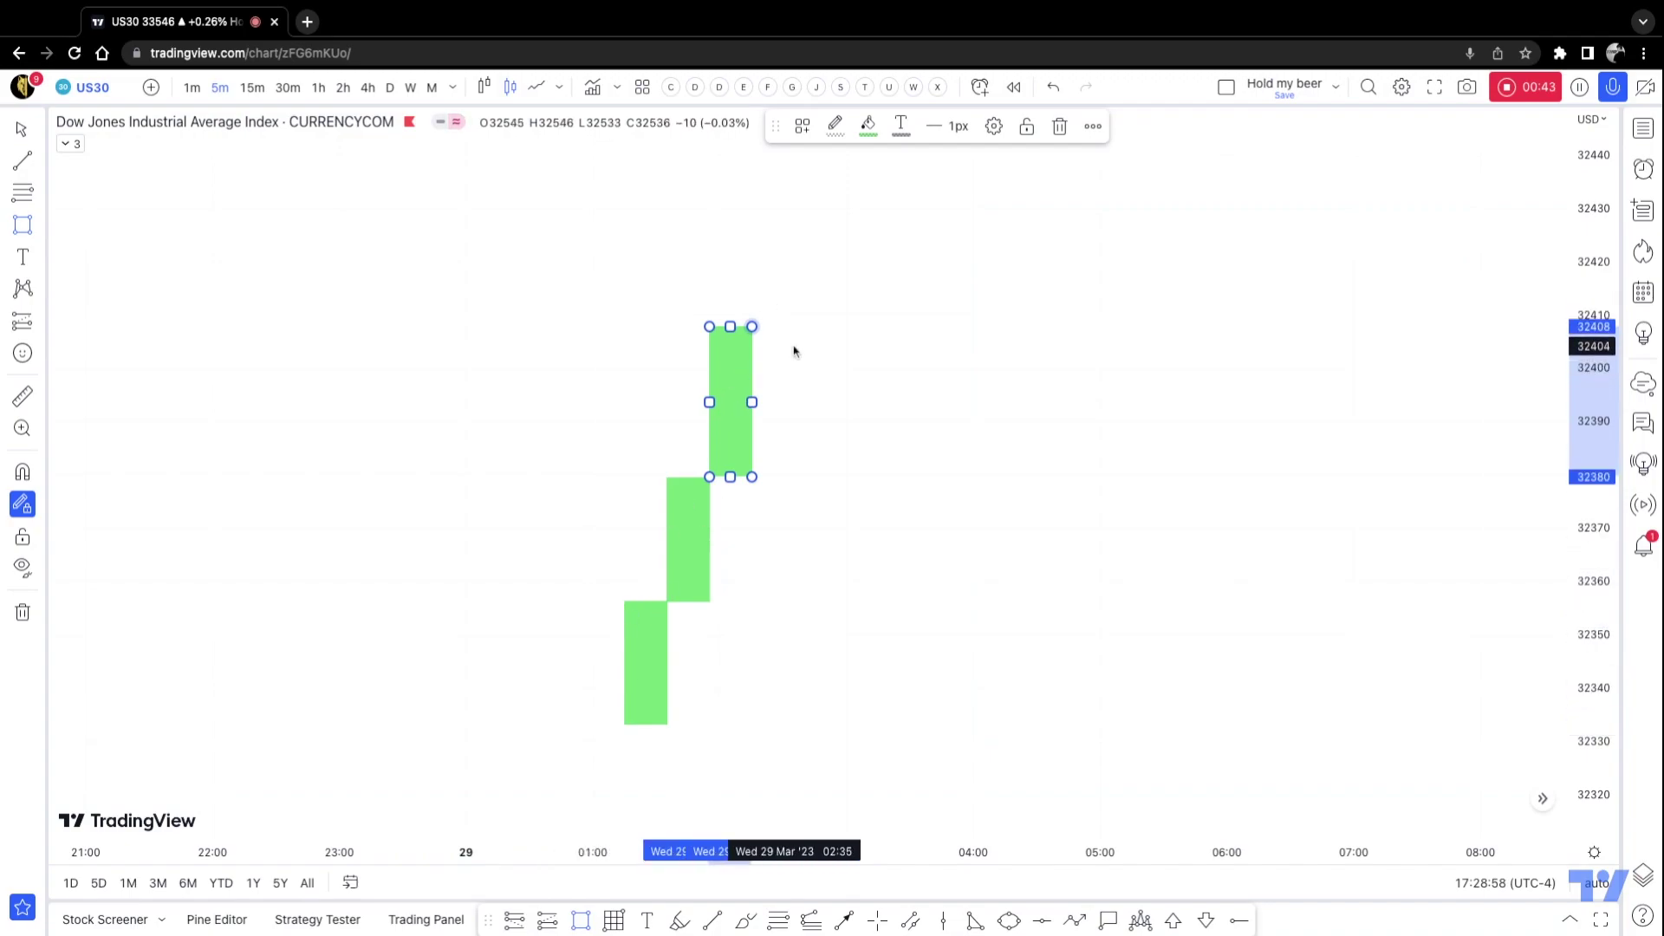
# Step: Draw a fourth candle rectangle beside the highest green one, from about 32408 down to 32394, and fill it red
pyautogui.moveTo(753, 327); pyautogui.dragTo(794, 401)
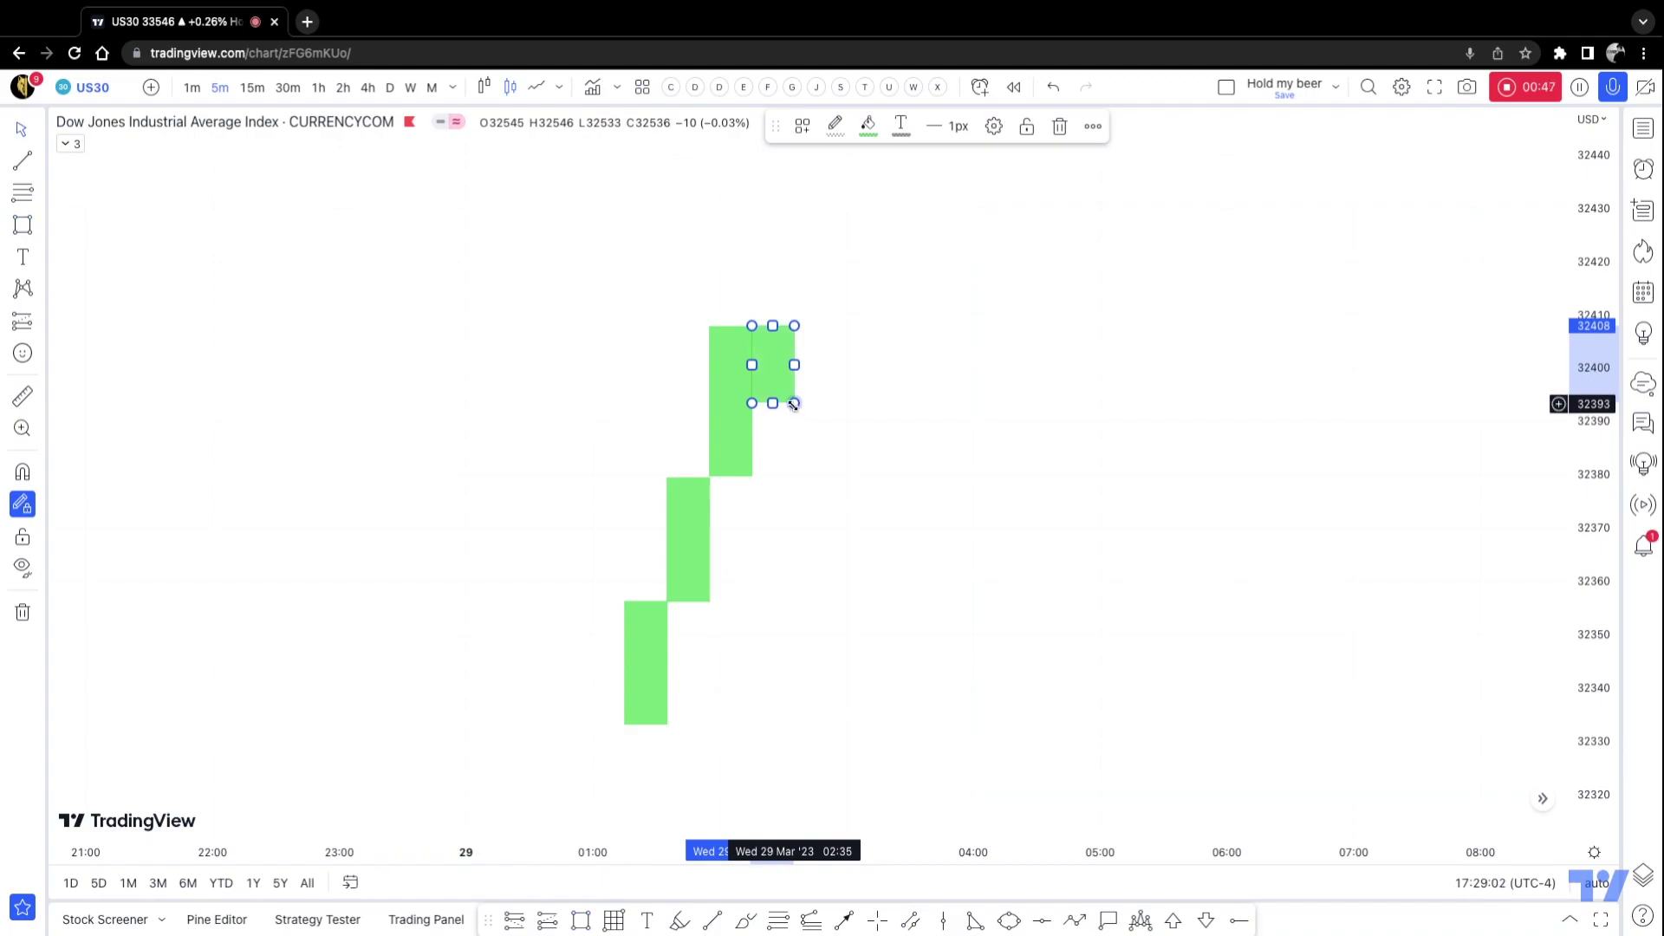
pyautogui.doubleClick(794, 403)
pyautogui.click(805, 496)
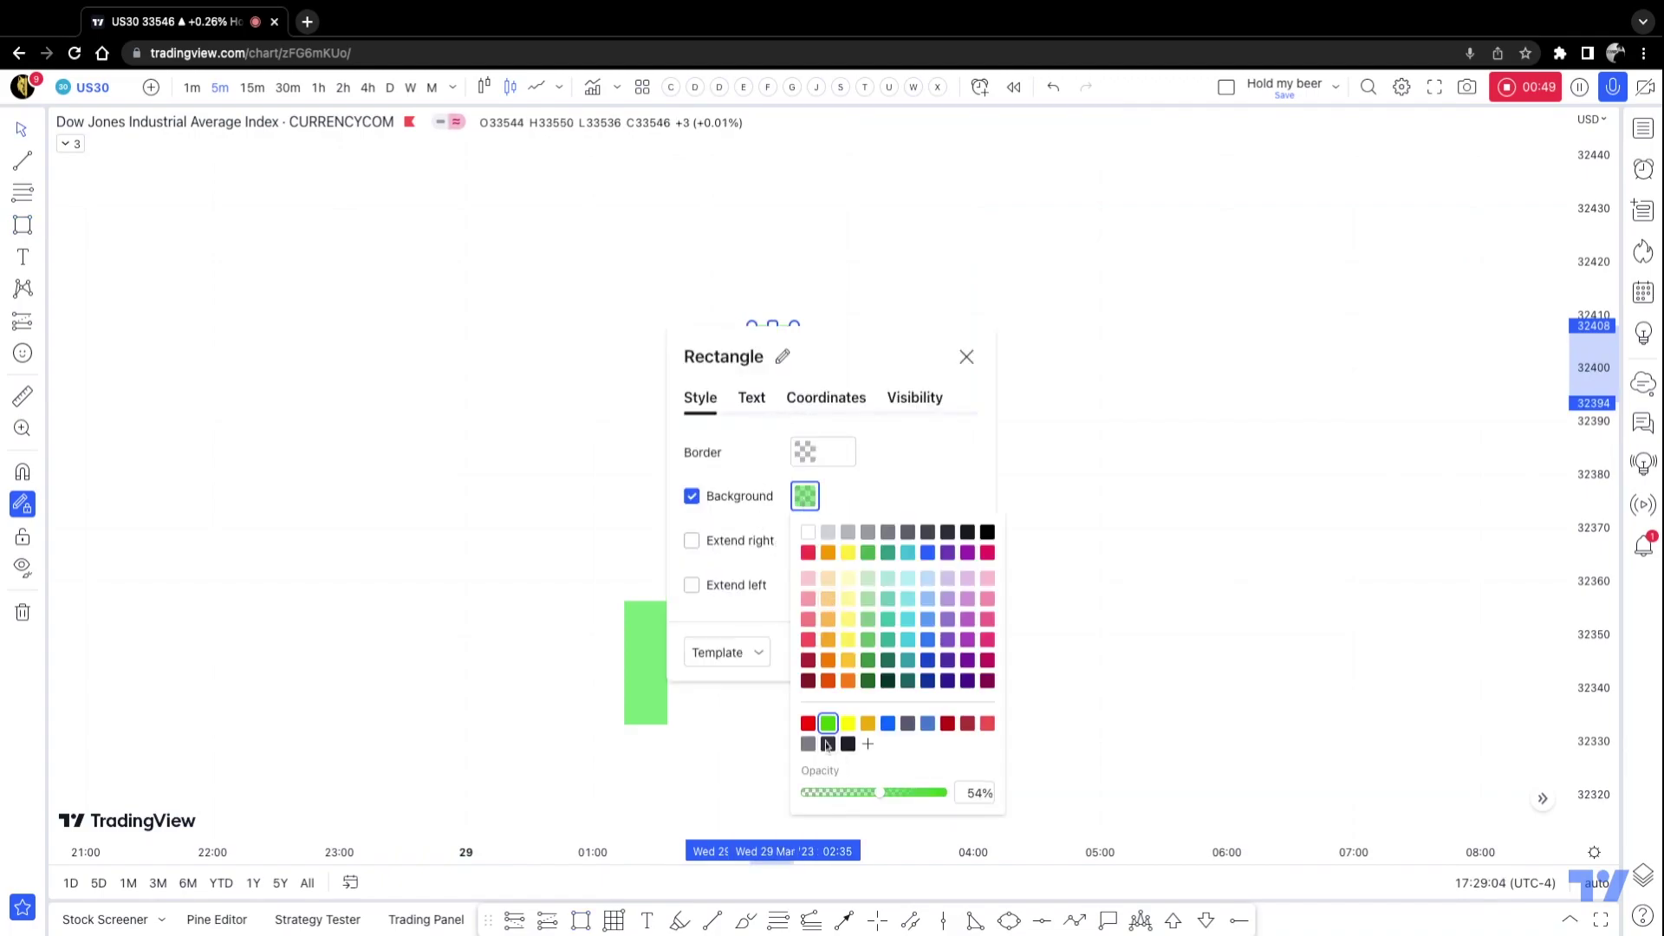
pyautogui.click(964, 362)
pyautogui.click(1055, 442)
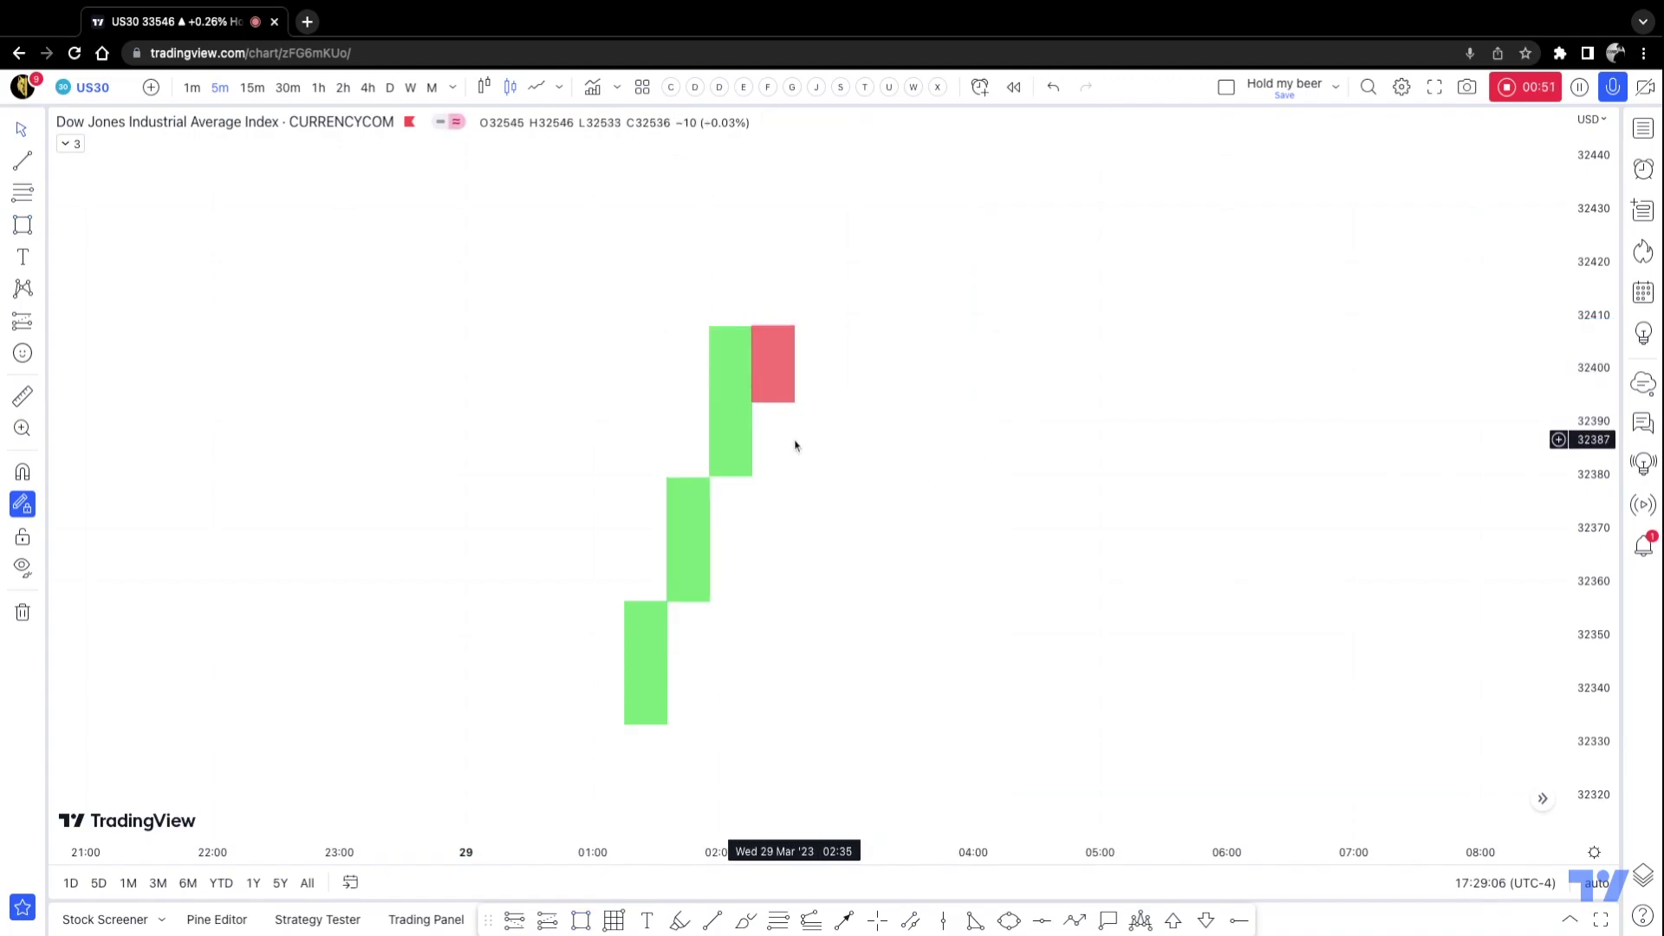
# Step: Stretch the red candle's lower edge down to about 32376, below the last green candle, keeping its upper edge near 32408
pyautogui.moveTo(773, 403); pyautogui.dragTo(775, 432)
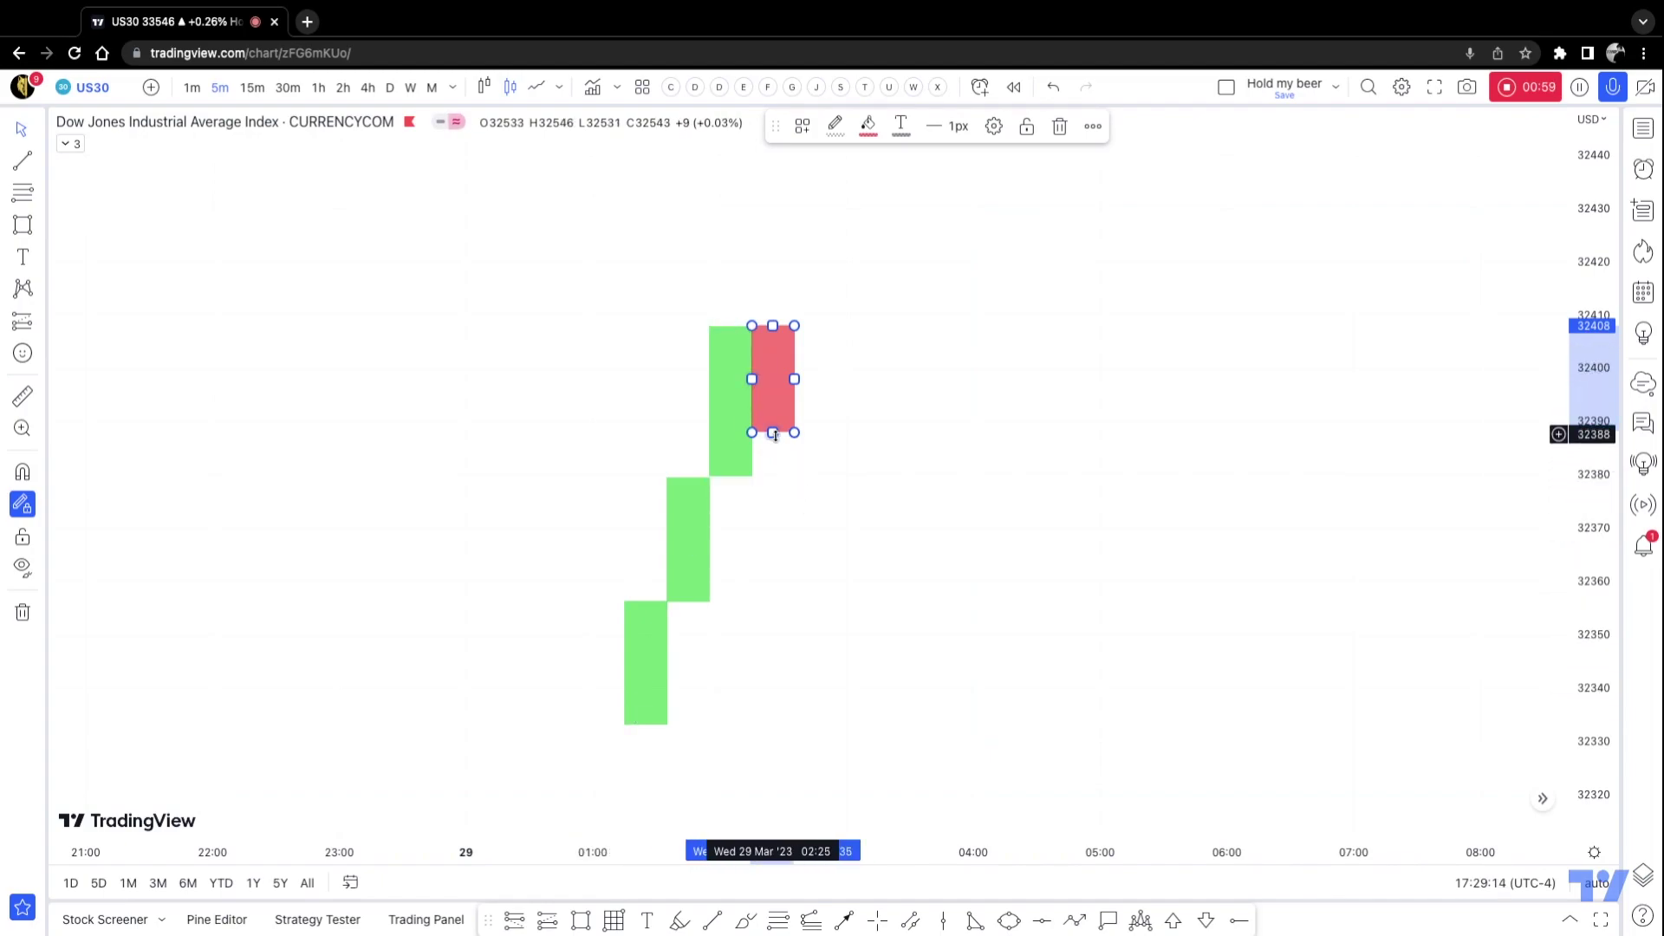
pyautogui.moveTo(773, 432); pyautogui.dragTo(772, 495)
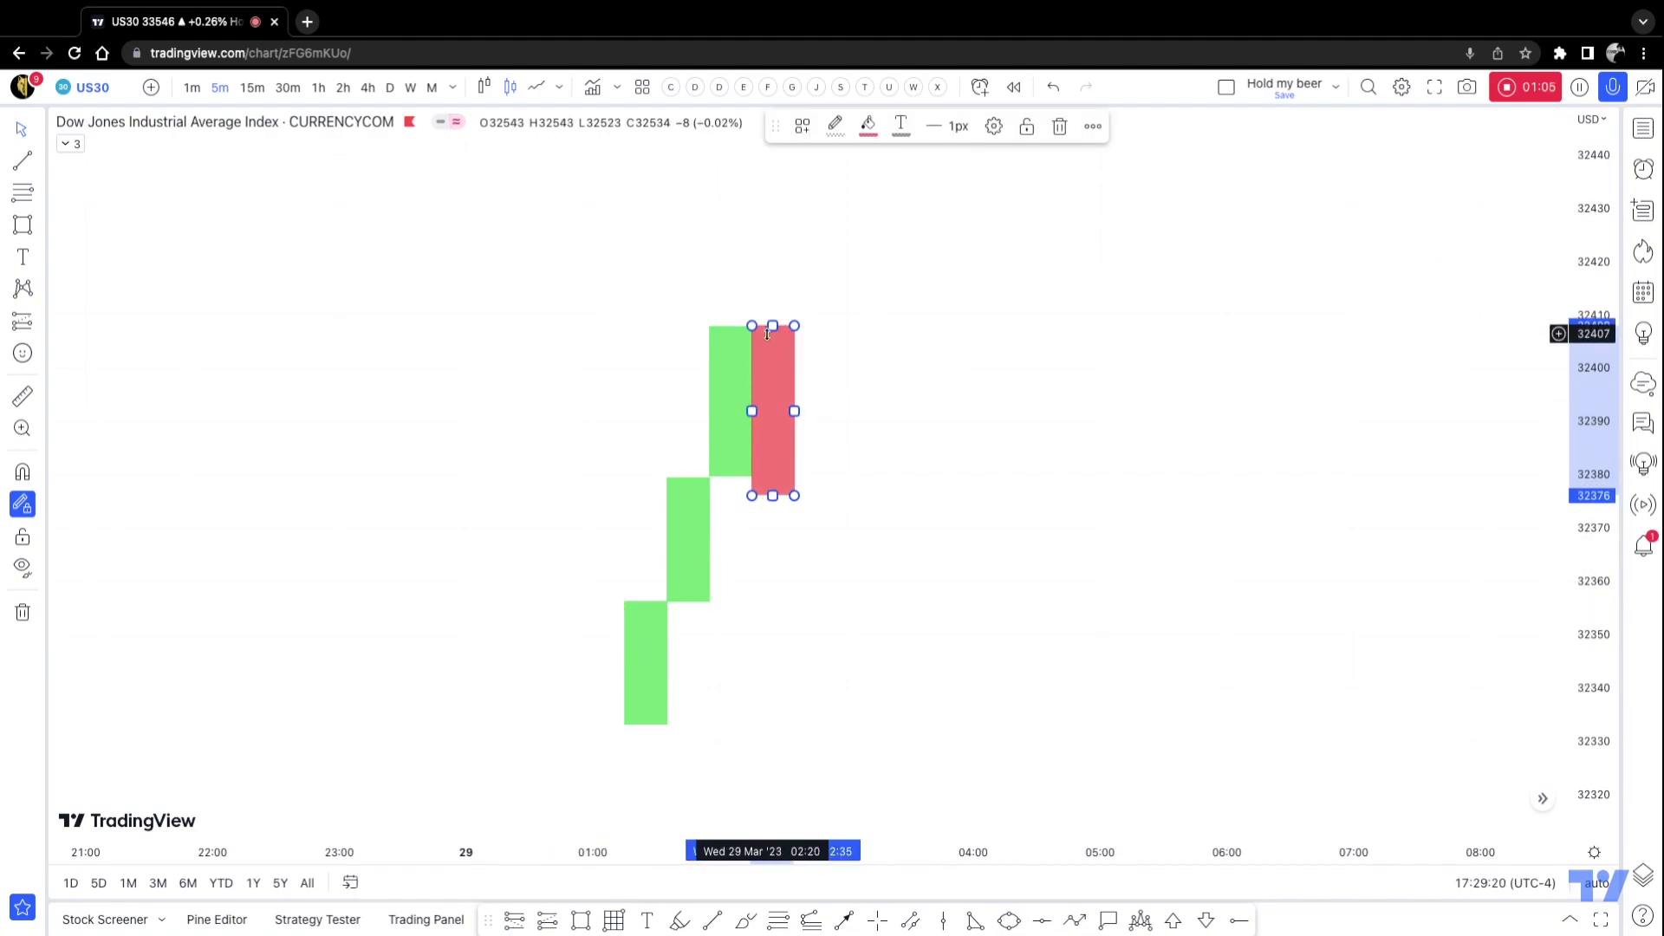
pyautogui.moveTo(774, 327)
pyautogui.mouseDown()
pyautogui.moveTo(775, 341)
pyautogui.moveTo(772, 324)
pyautogui.mouseUp()
pyautogui.click(895, 367)
pyautogui.click(1094, 312)
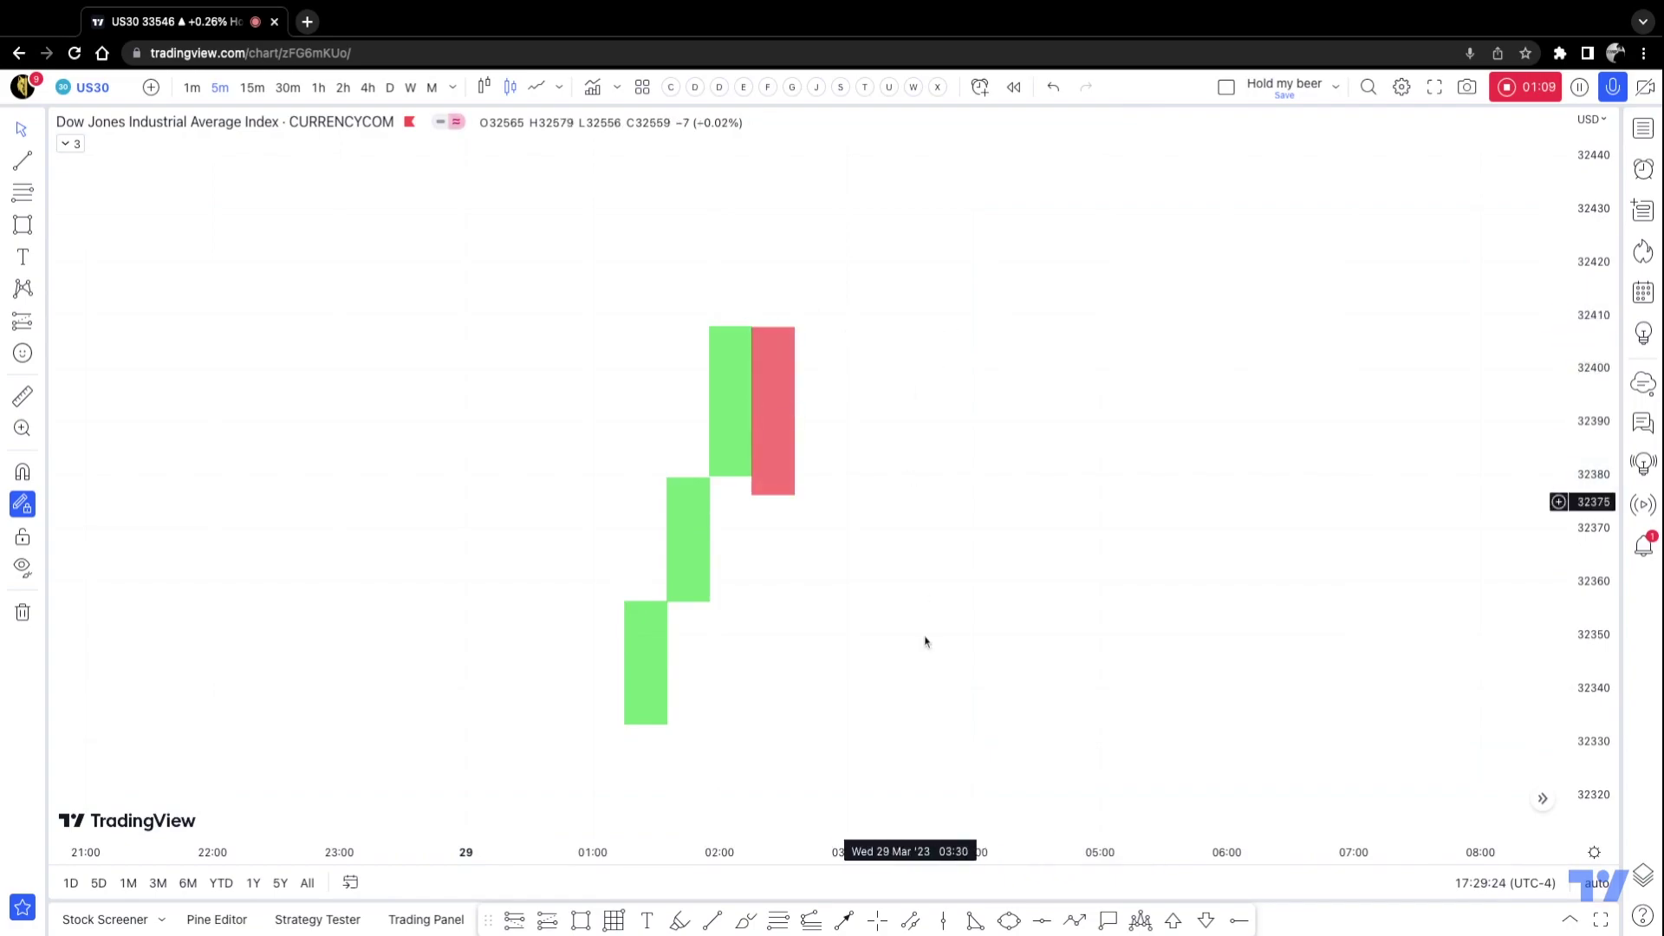
# Step: Set the red candle's lower edge to about 32385, above the bottom of the preceding green candle
pyautogui.click(772, 329)
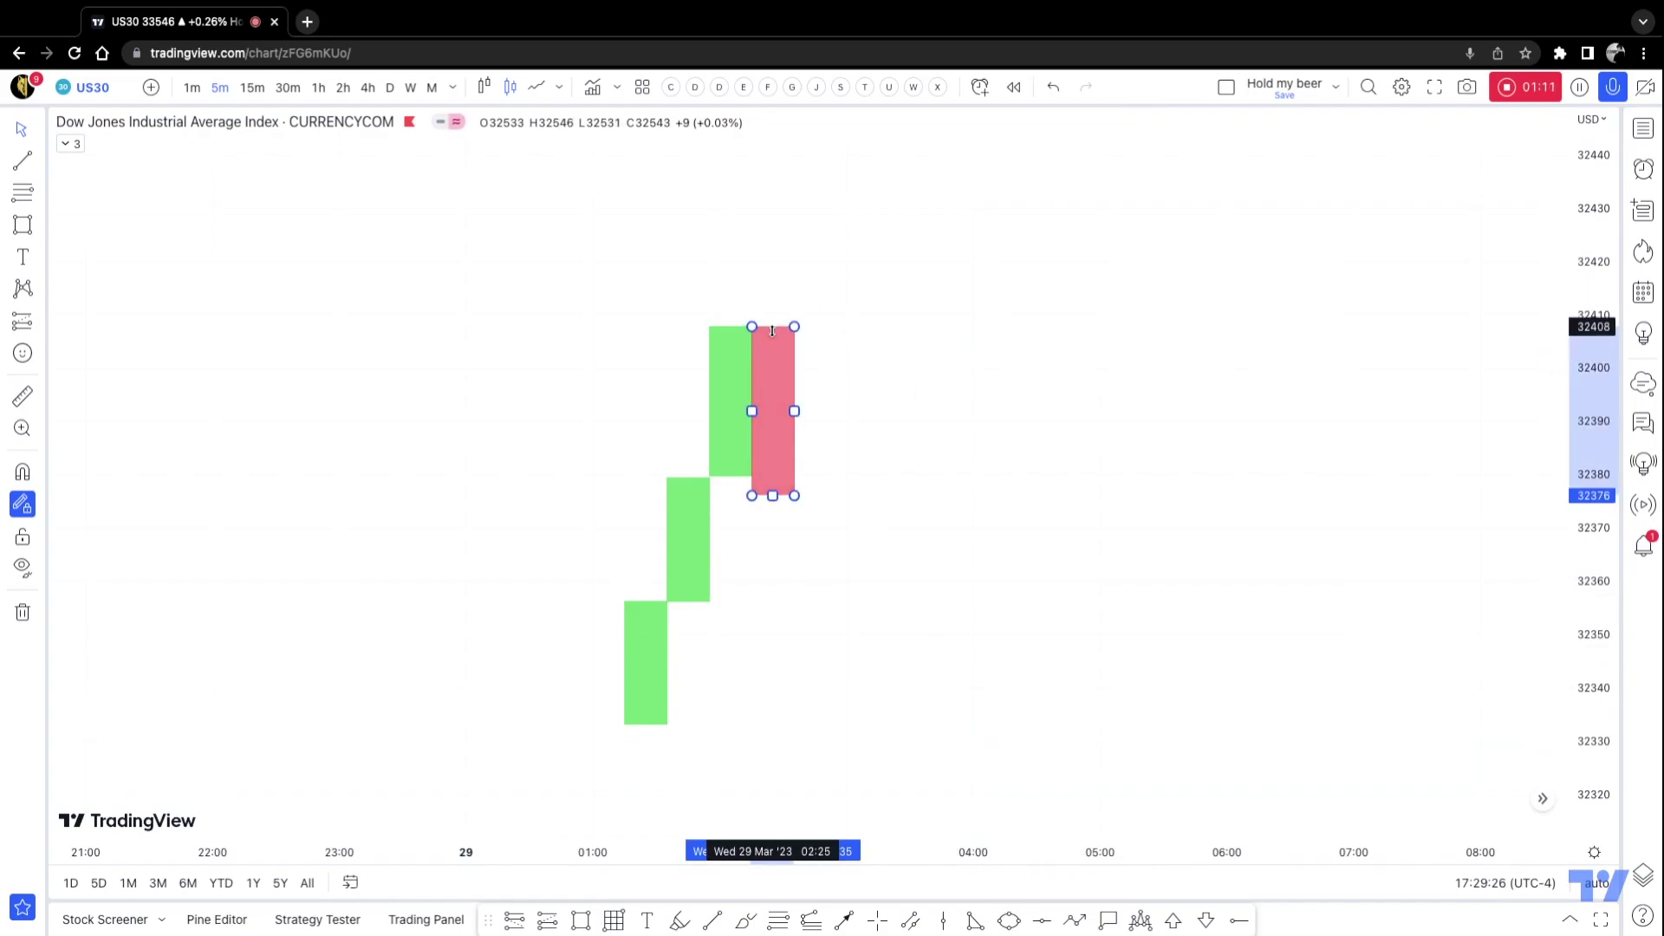
pyautogui.click(1017, 284)
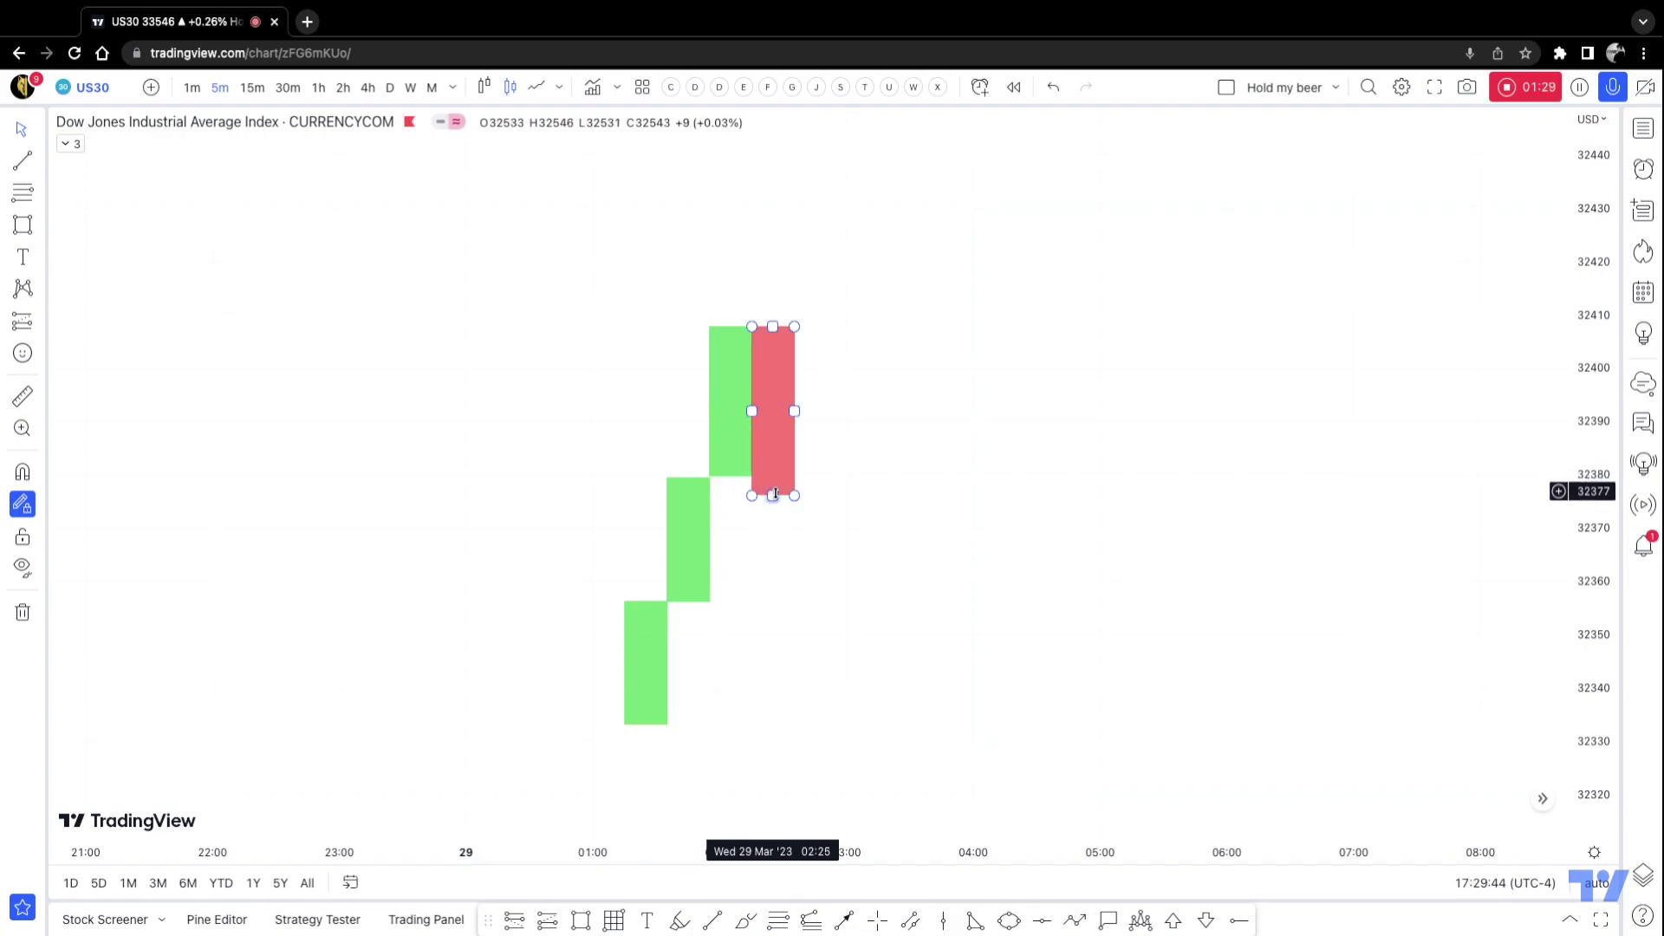
pyautogui.click(774, 496)
pyautogui.moveTo(774, 496)
pyautogui.mouseDown()
pyautogui.moveTo(773, 387)
pyautogui.moveTo(772, 449)
pyautogui.mouseUp()
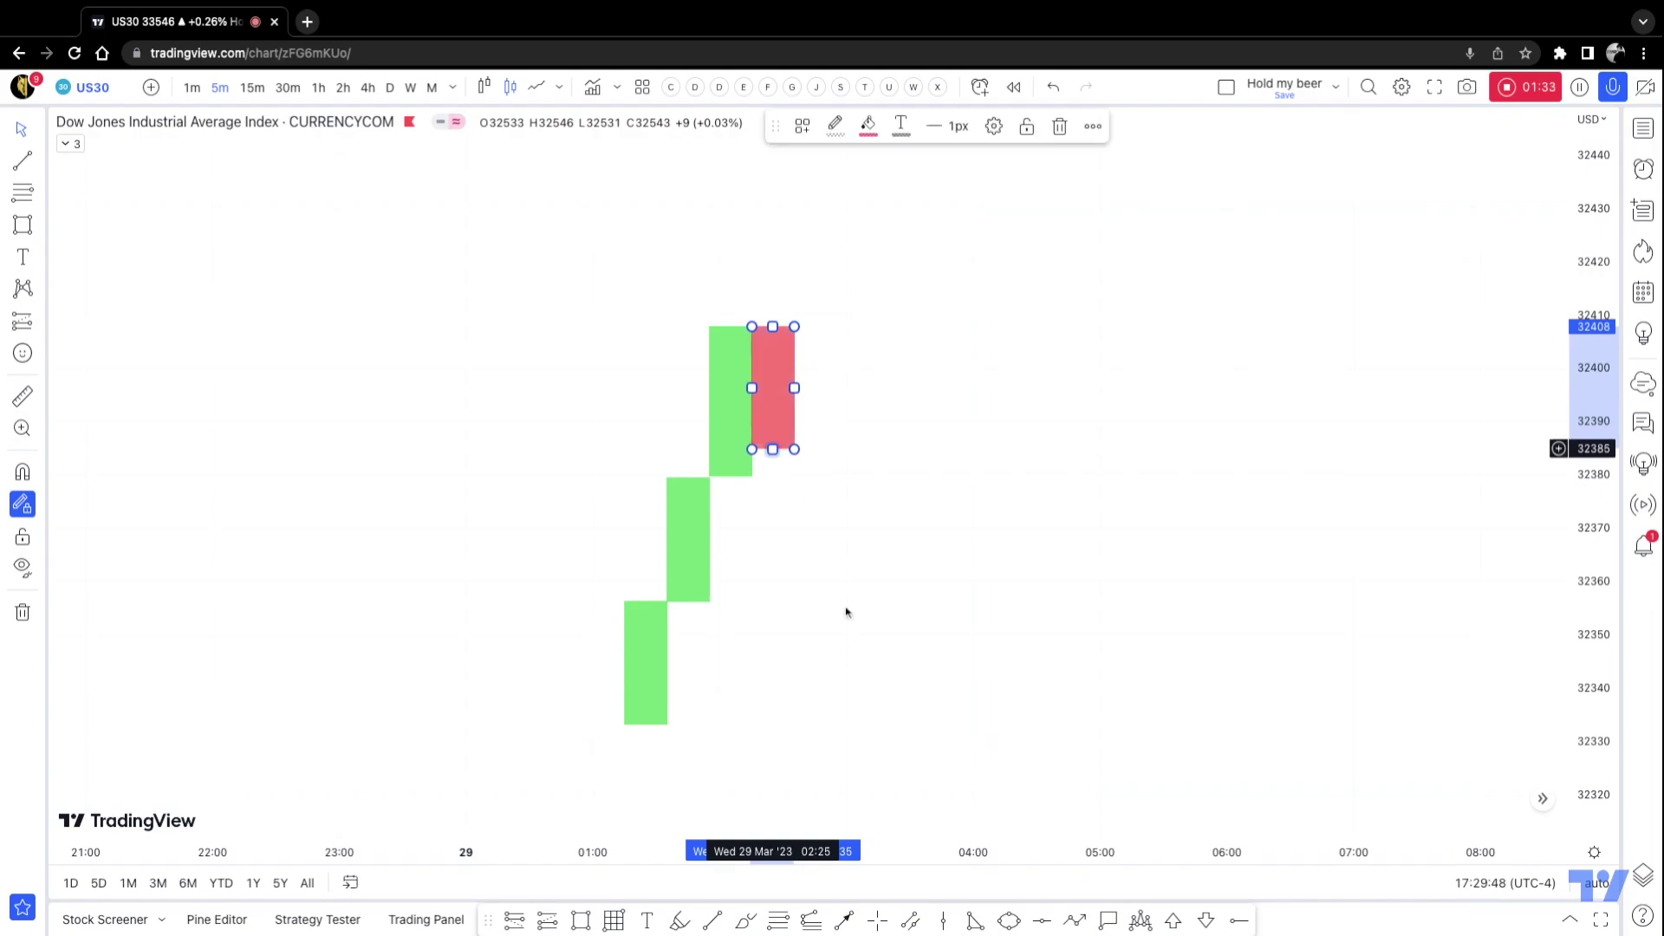
# Step: Draw a candle rectangle after the red one, from about 32385 up to 32424, and fill it green
pyautogui.click(578, 922)
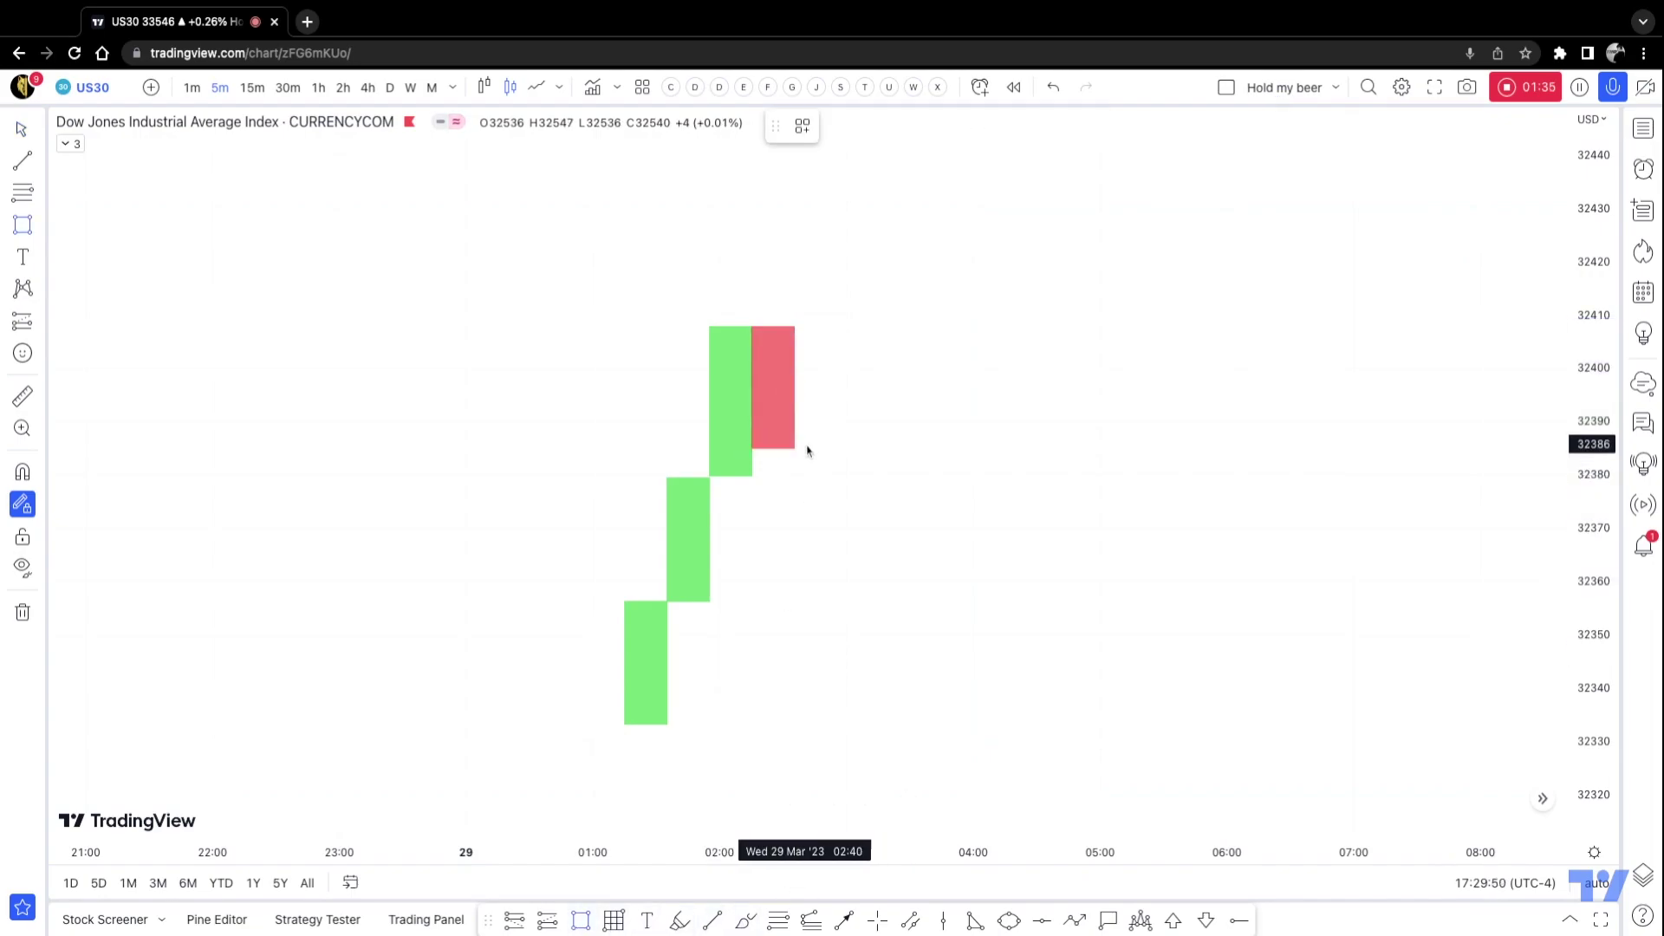
pyautogui.moveTo(797, 453)
pyautogui.mouseDown()
pyautogui.moveTo(865, 278)
pyautogui.moveTo(861, 252)
pyautogui.moveTo(836, 243)
pyautogui.mouseUp()
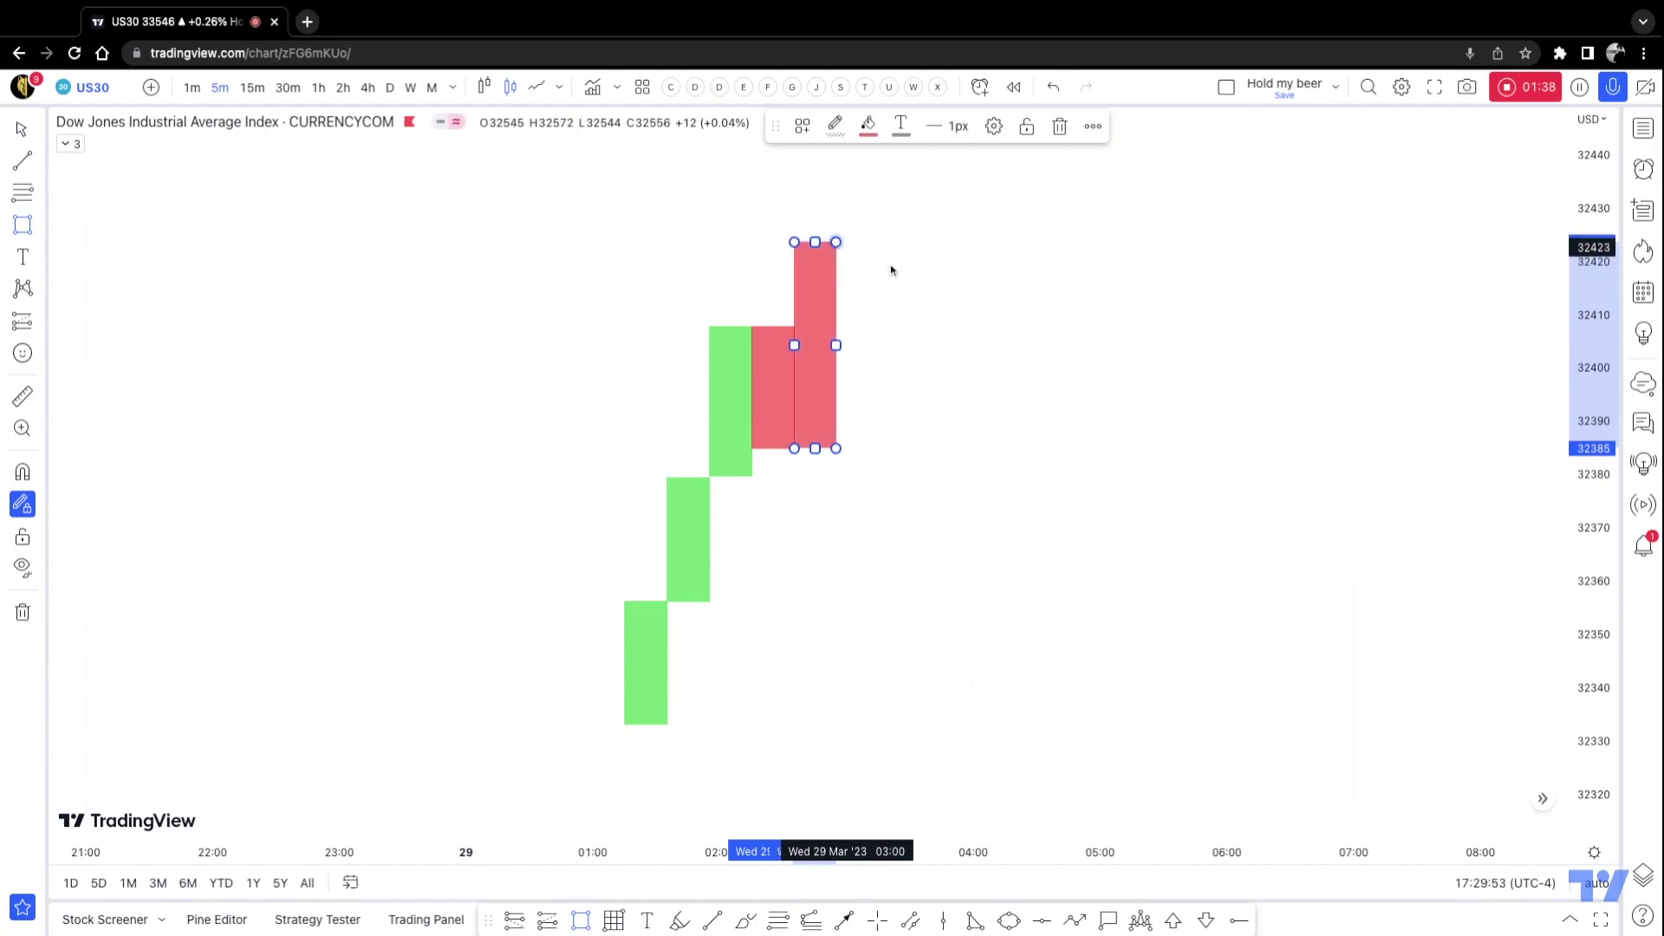
pyautogui.click(868, 126)
pyautogui.click(890, 356)
pyautogui.click(943, 398)
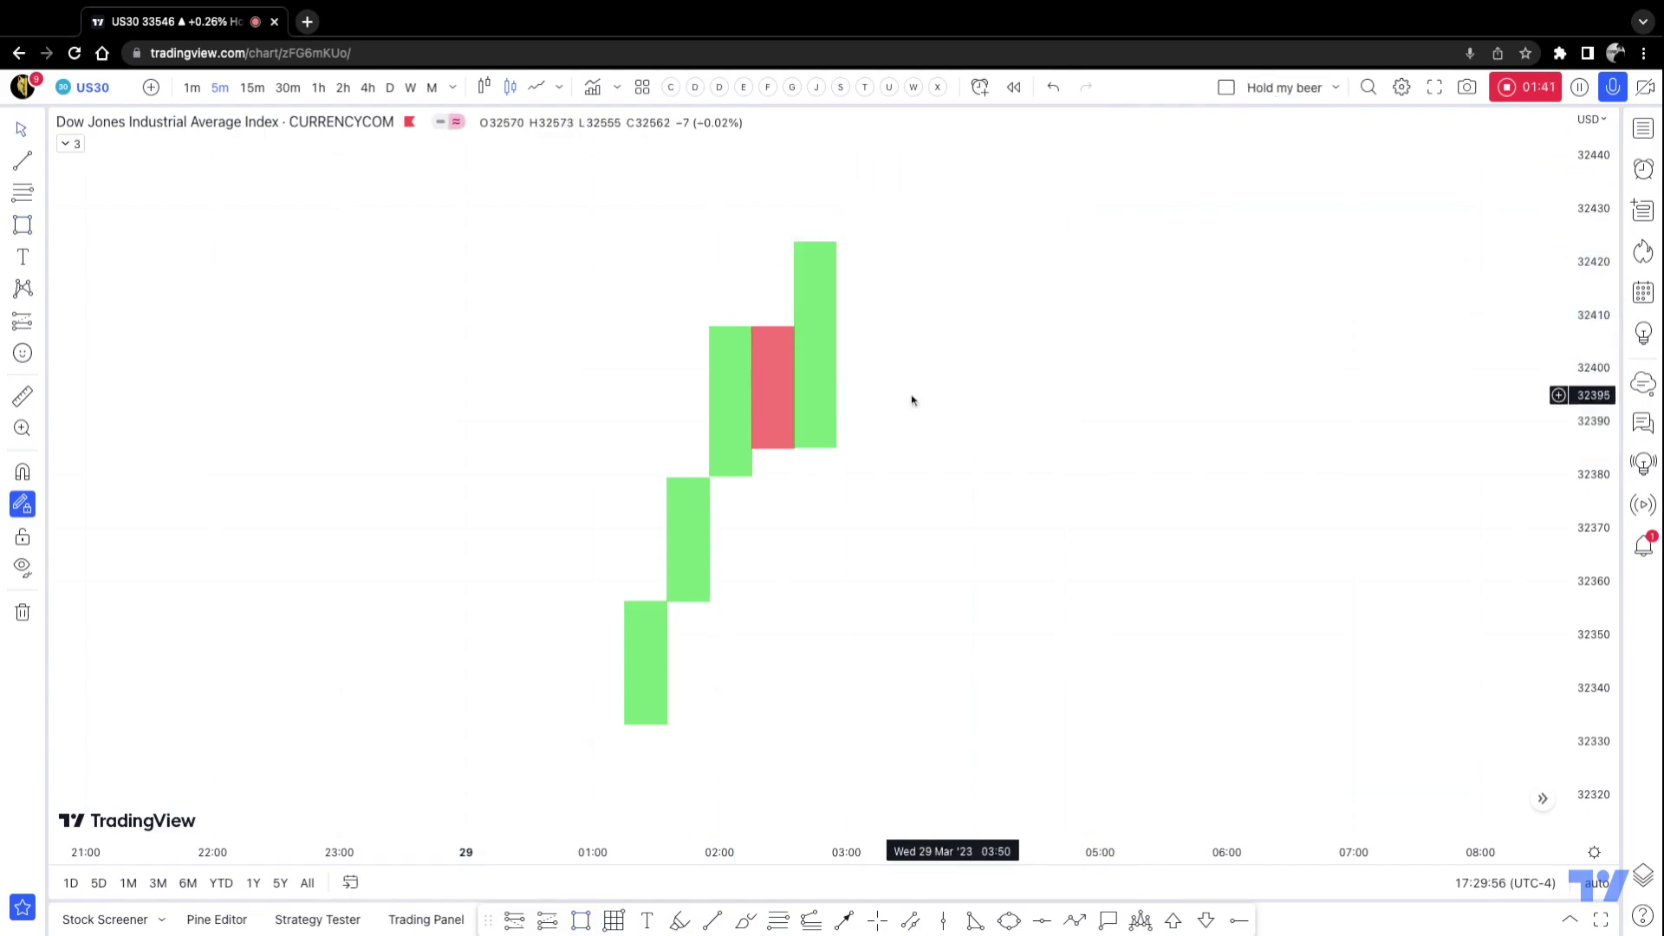
# Step: Extend the lower edges of the red candle and the last green candle to about 32373, beyond the preceding green candle
pyautogui.click(776, 452)
pyautogui.moveTo(773, 462)
pyautogui.mouseDown()
pyautogui.moveTo(773, 487)
pyautogui.moveTo(814, 471)
pyautogui.mouseUp()
pyautogui.click(815, 450)
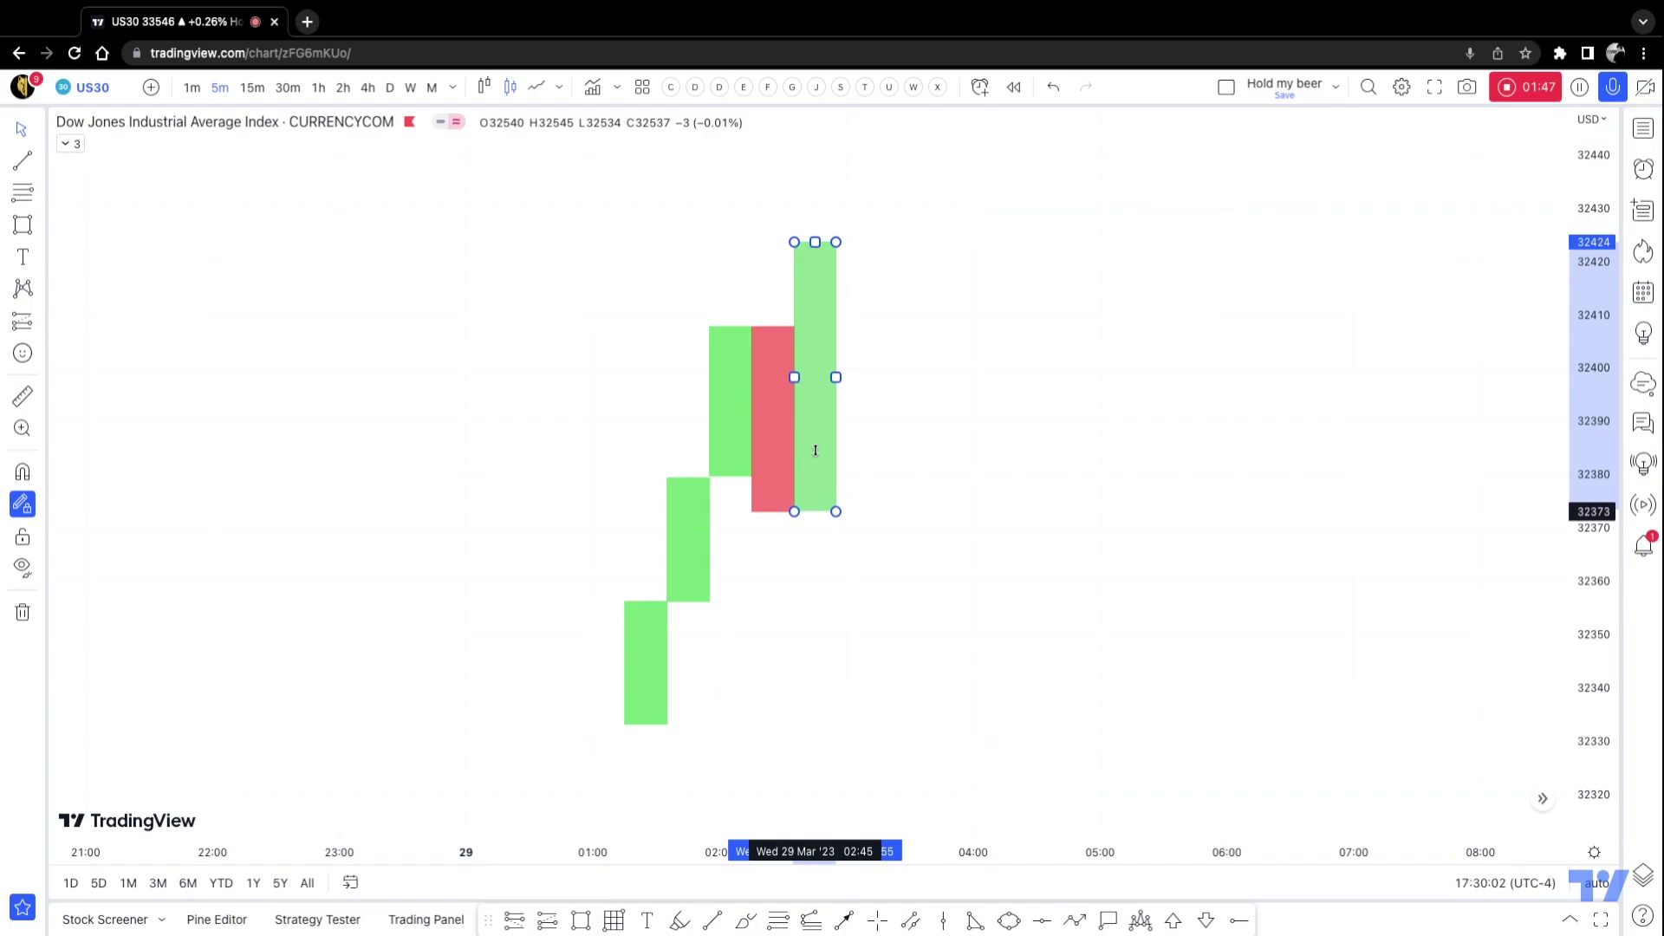
pyautogui.click(915, 458)
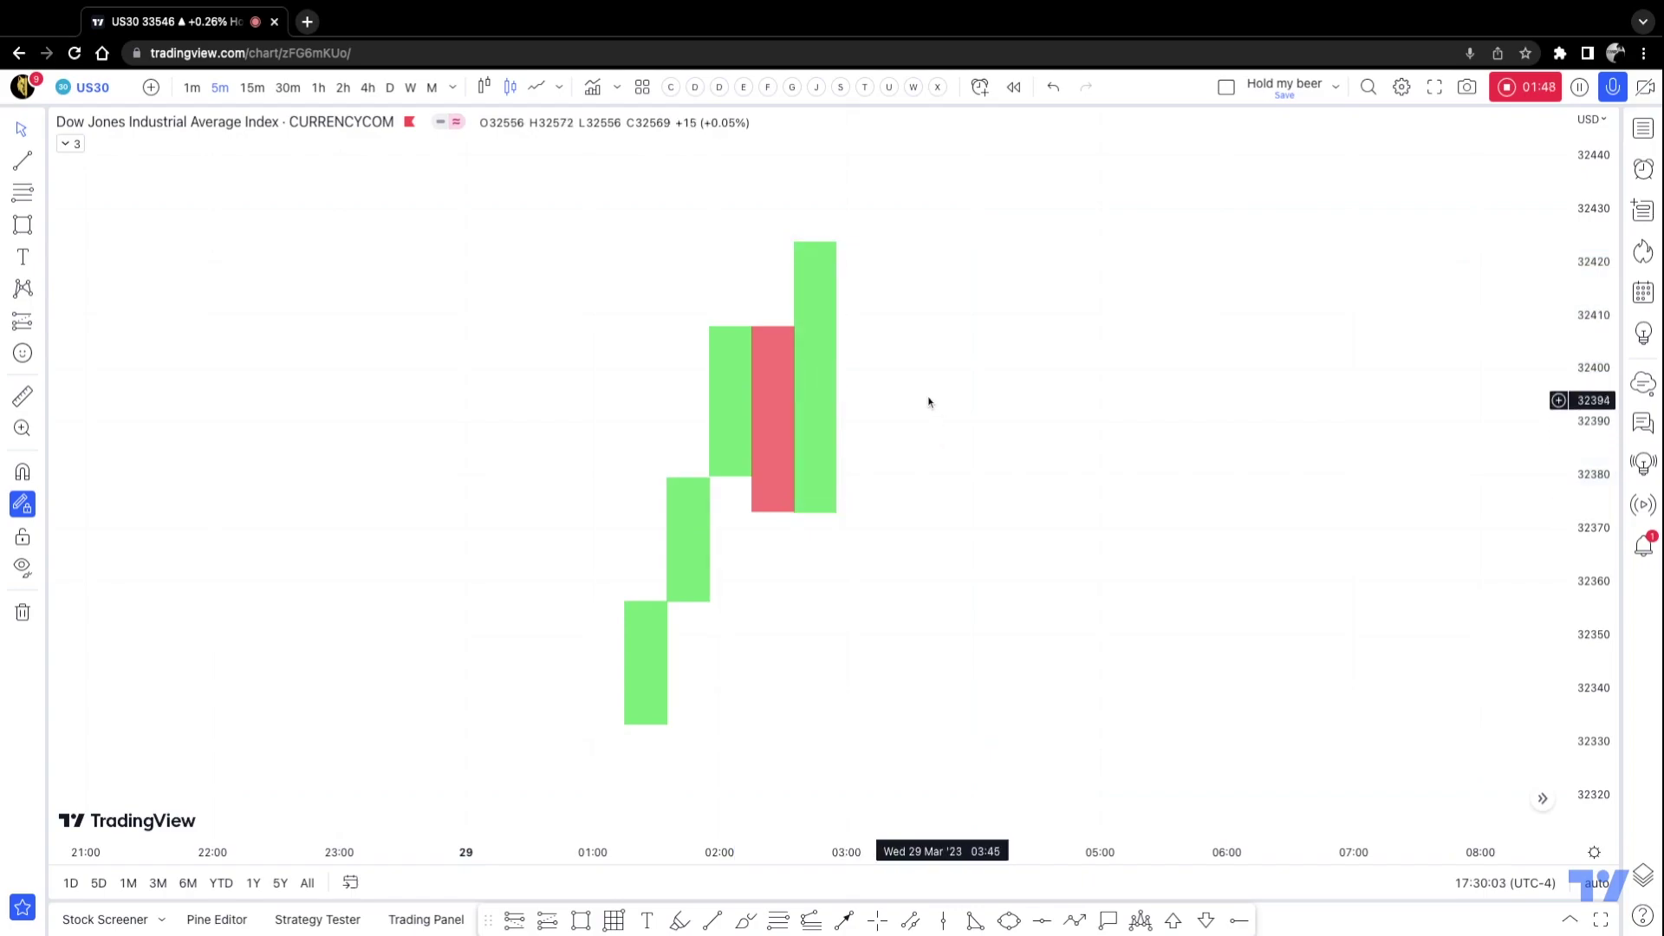
pyautogui.click(730, 476)
pyautogui.click(742, 531)
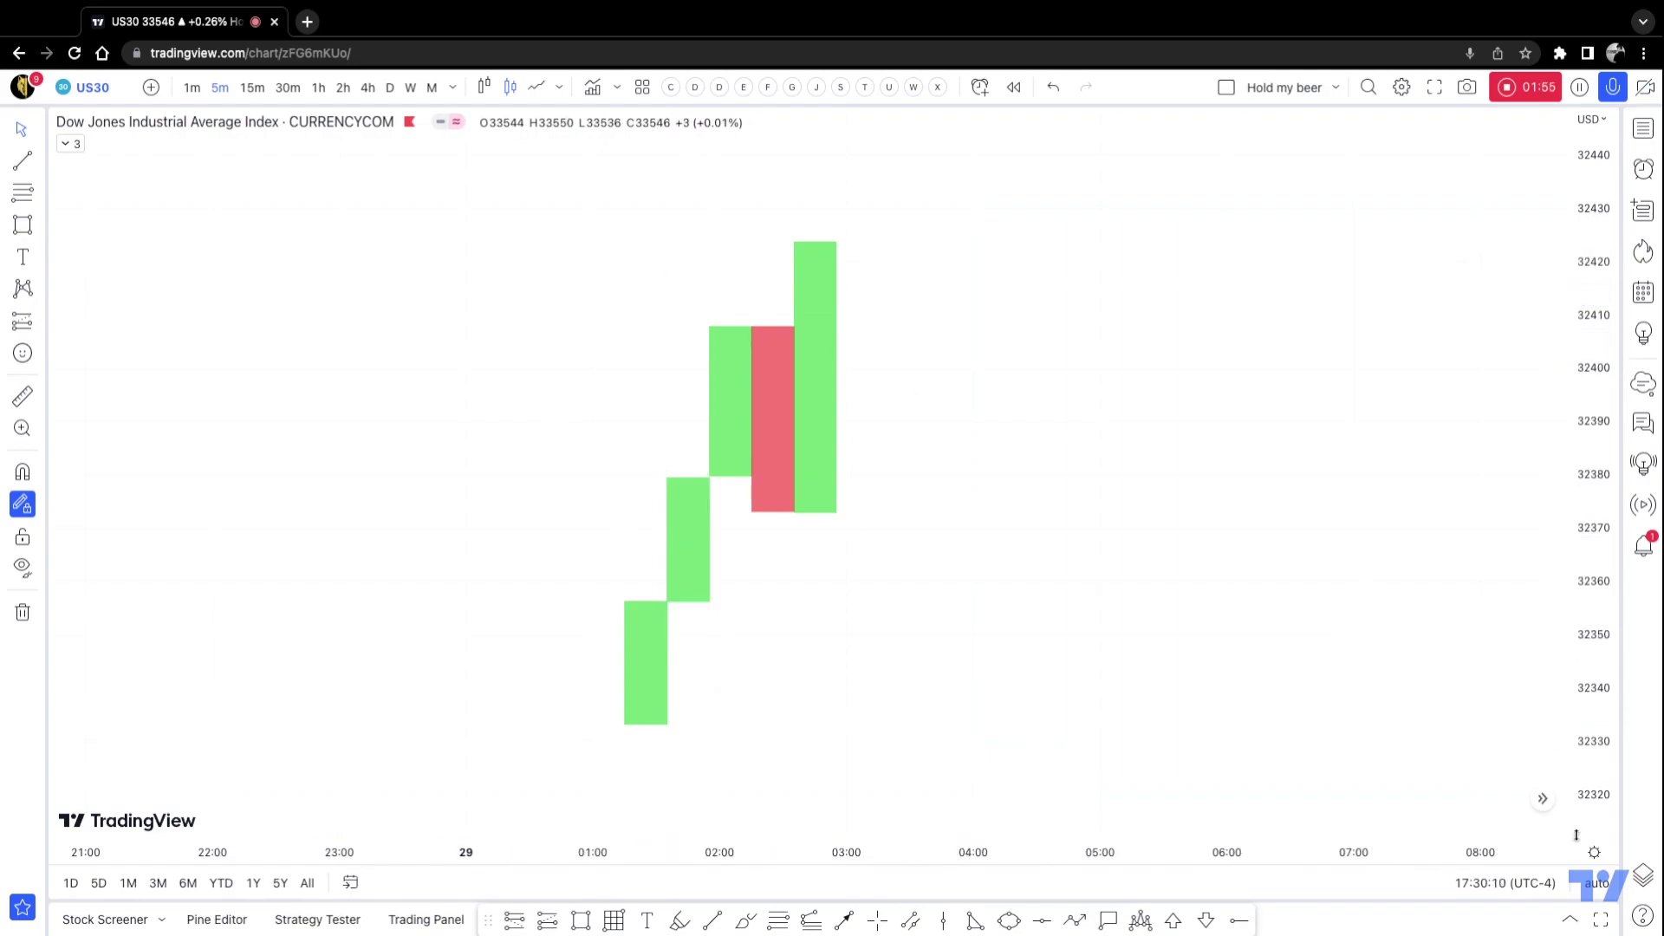
# Step: Invert the price scale and shorten the red and last green candles so their upper edges sit at about 32382
pyautogui.click(1594, 853)
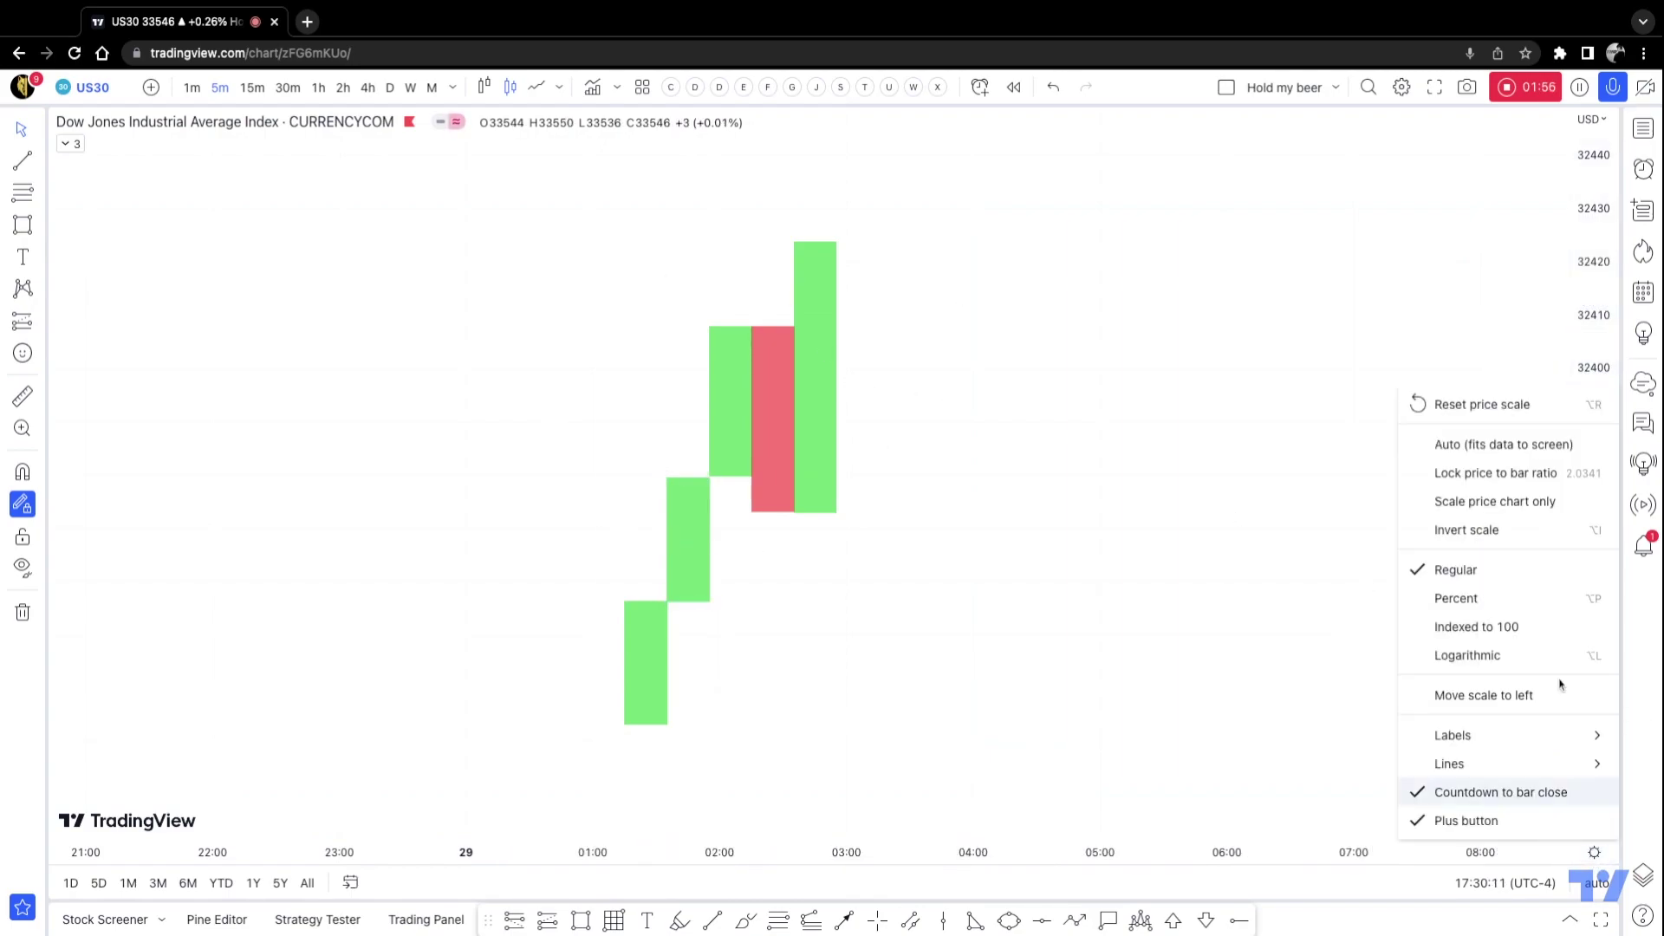
pyautogui.click(1493, 540)
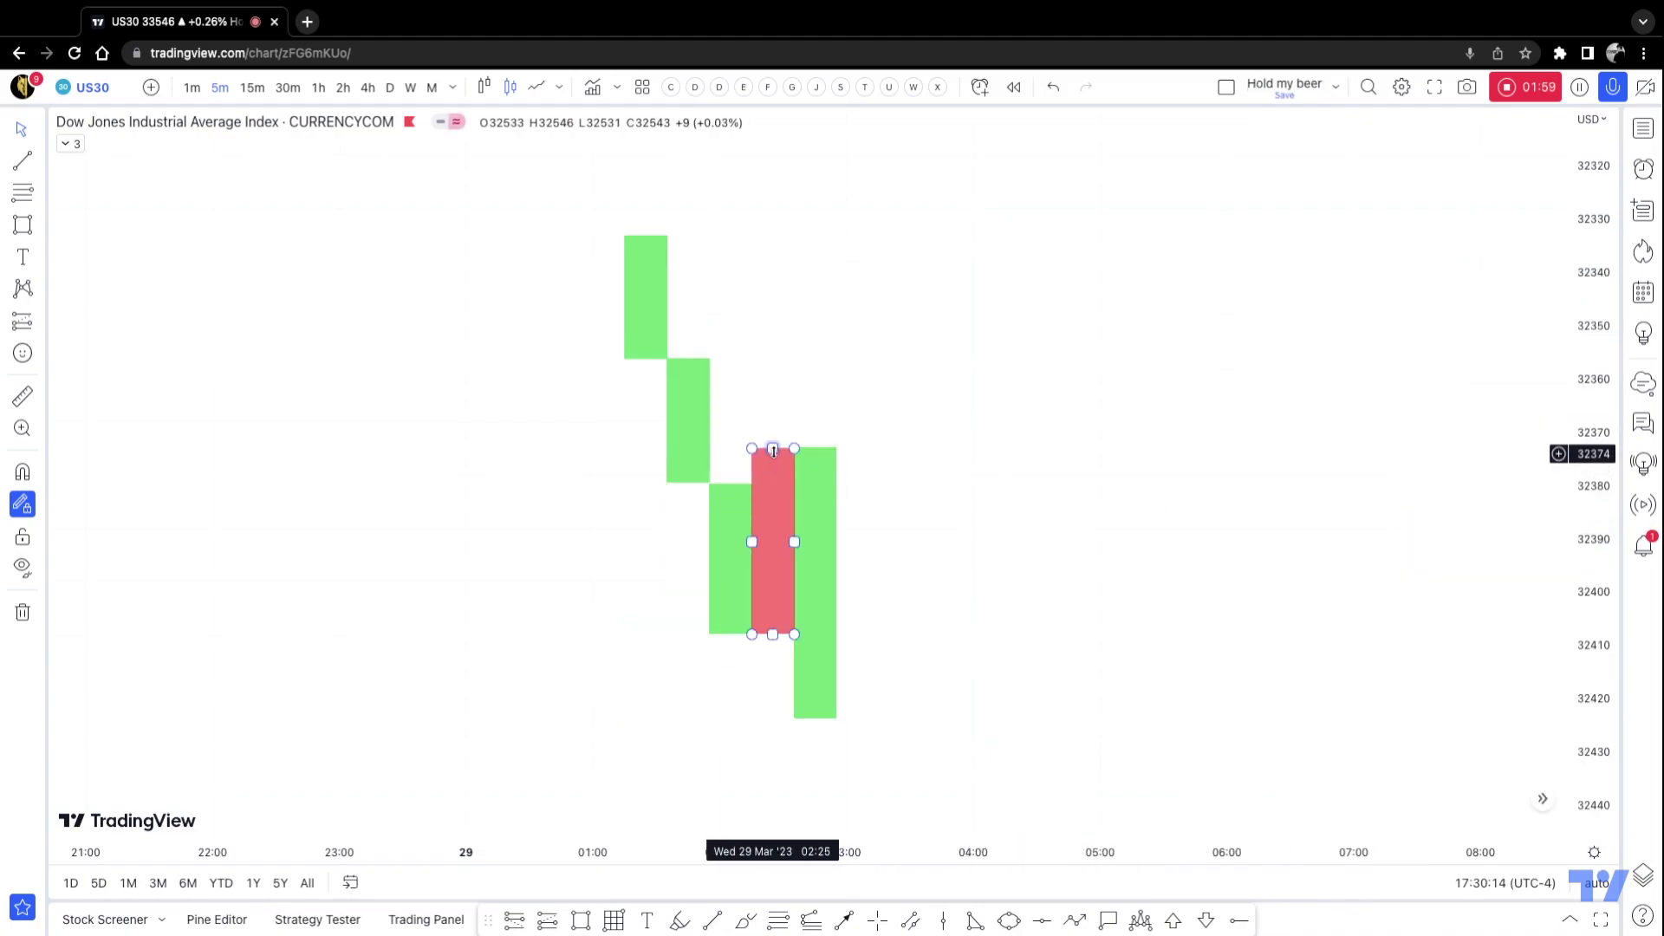
pyautogui.click(774, 450)
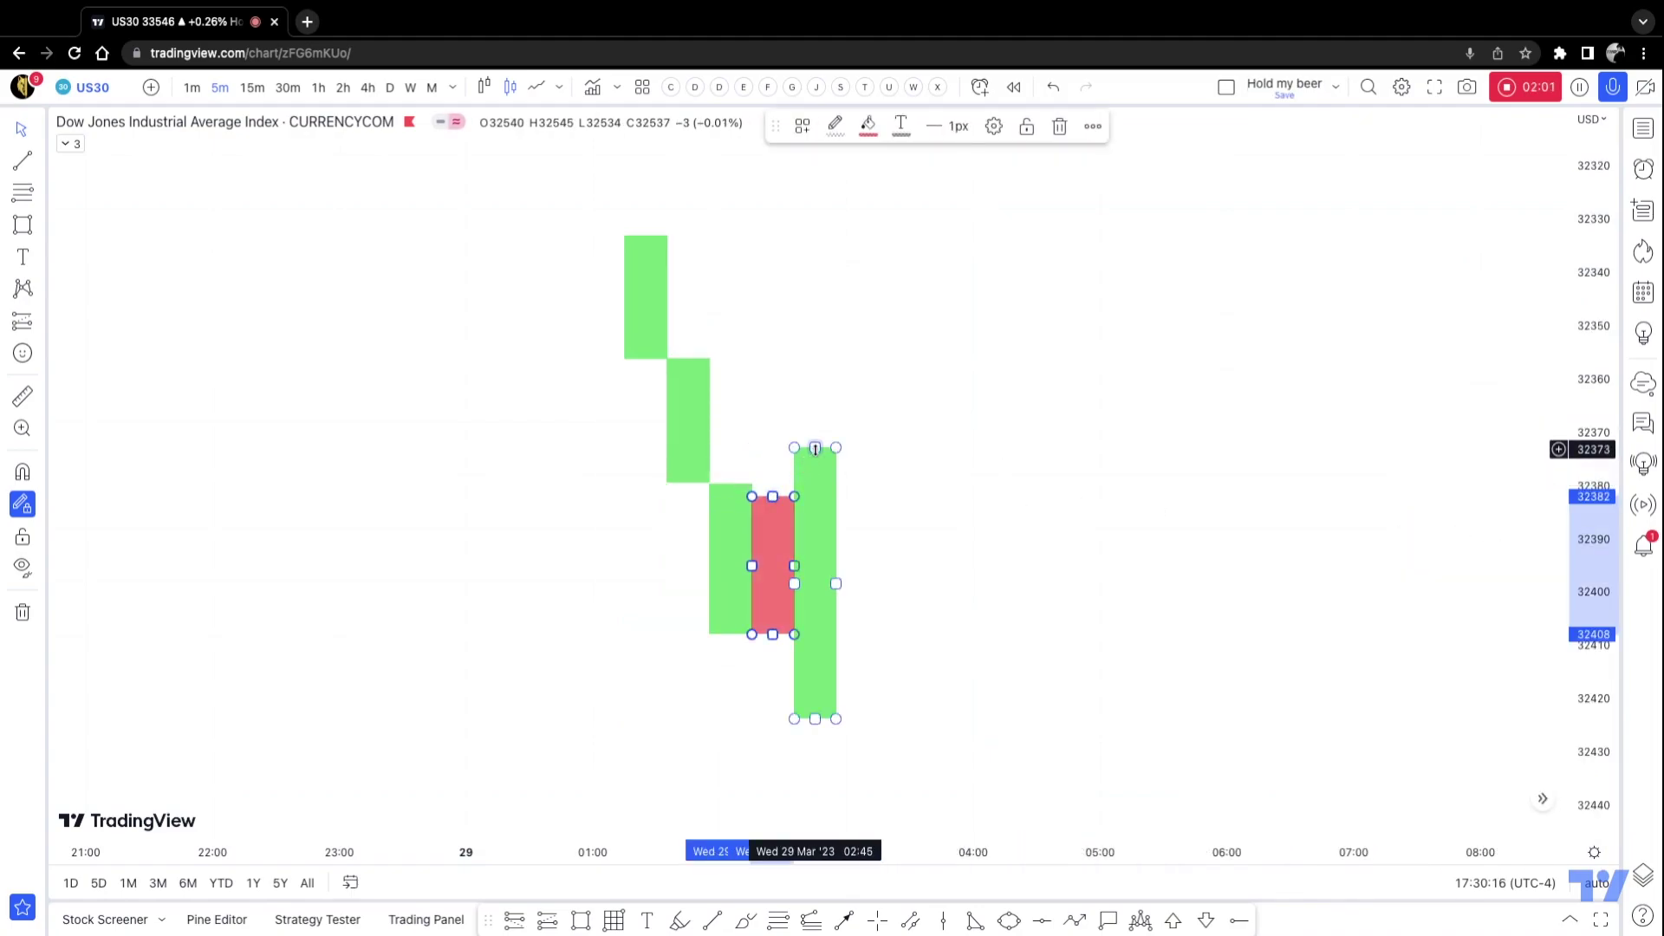
pyautogui.moveTo(816, 449); pyautogui.dragTo(816, 490)
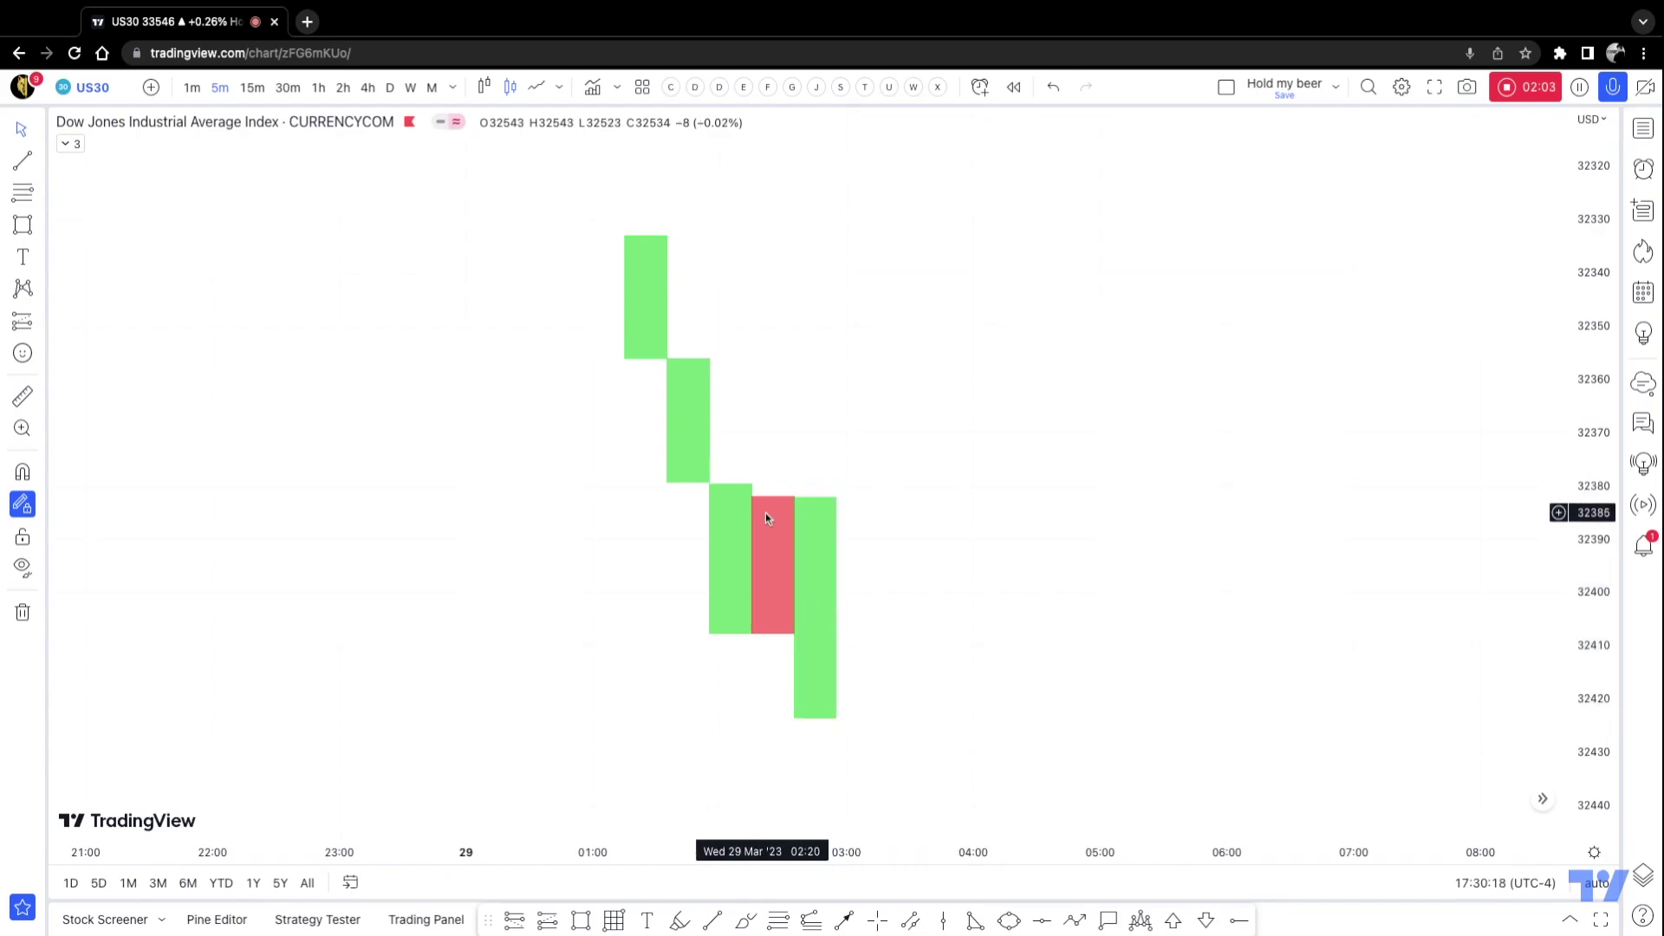
pyautogui.click(731, 485)
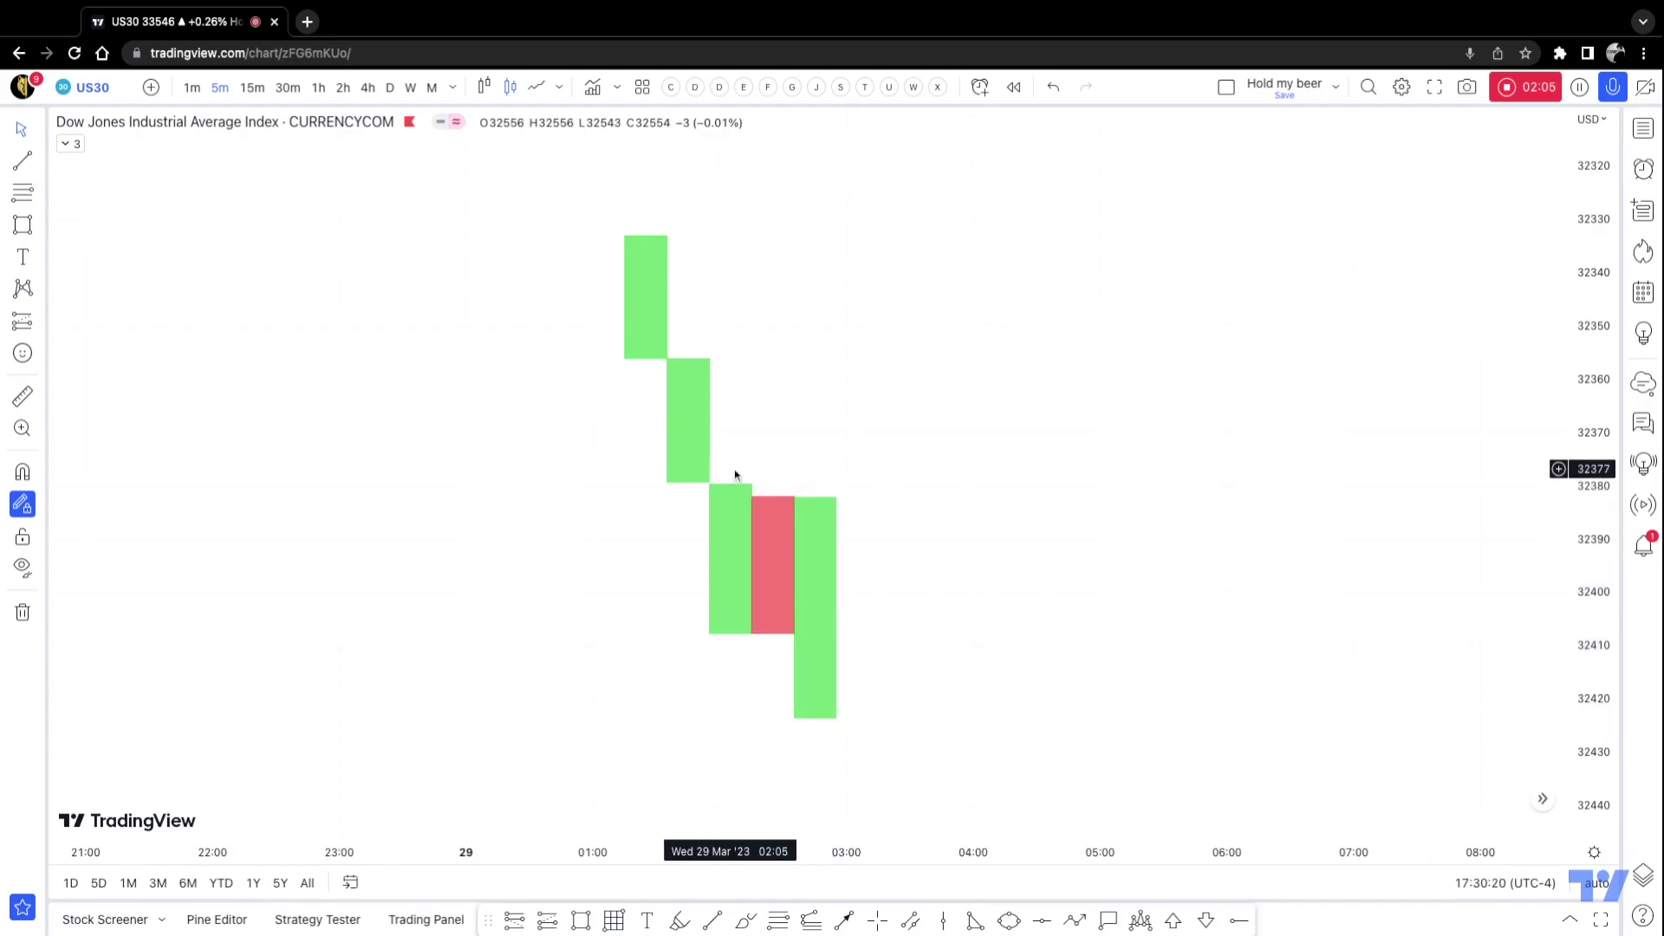
# Step: Extend the upper edges of the red and last green candles to about 32374, beyond the preceding green candle
pyautogui.click(772, 498)
pyautogui.moveTo(772, 496); pyautogui.dragTo(819, 455)
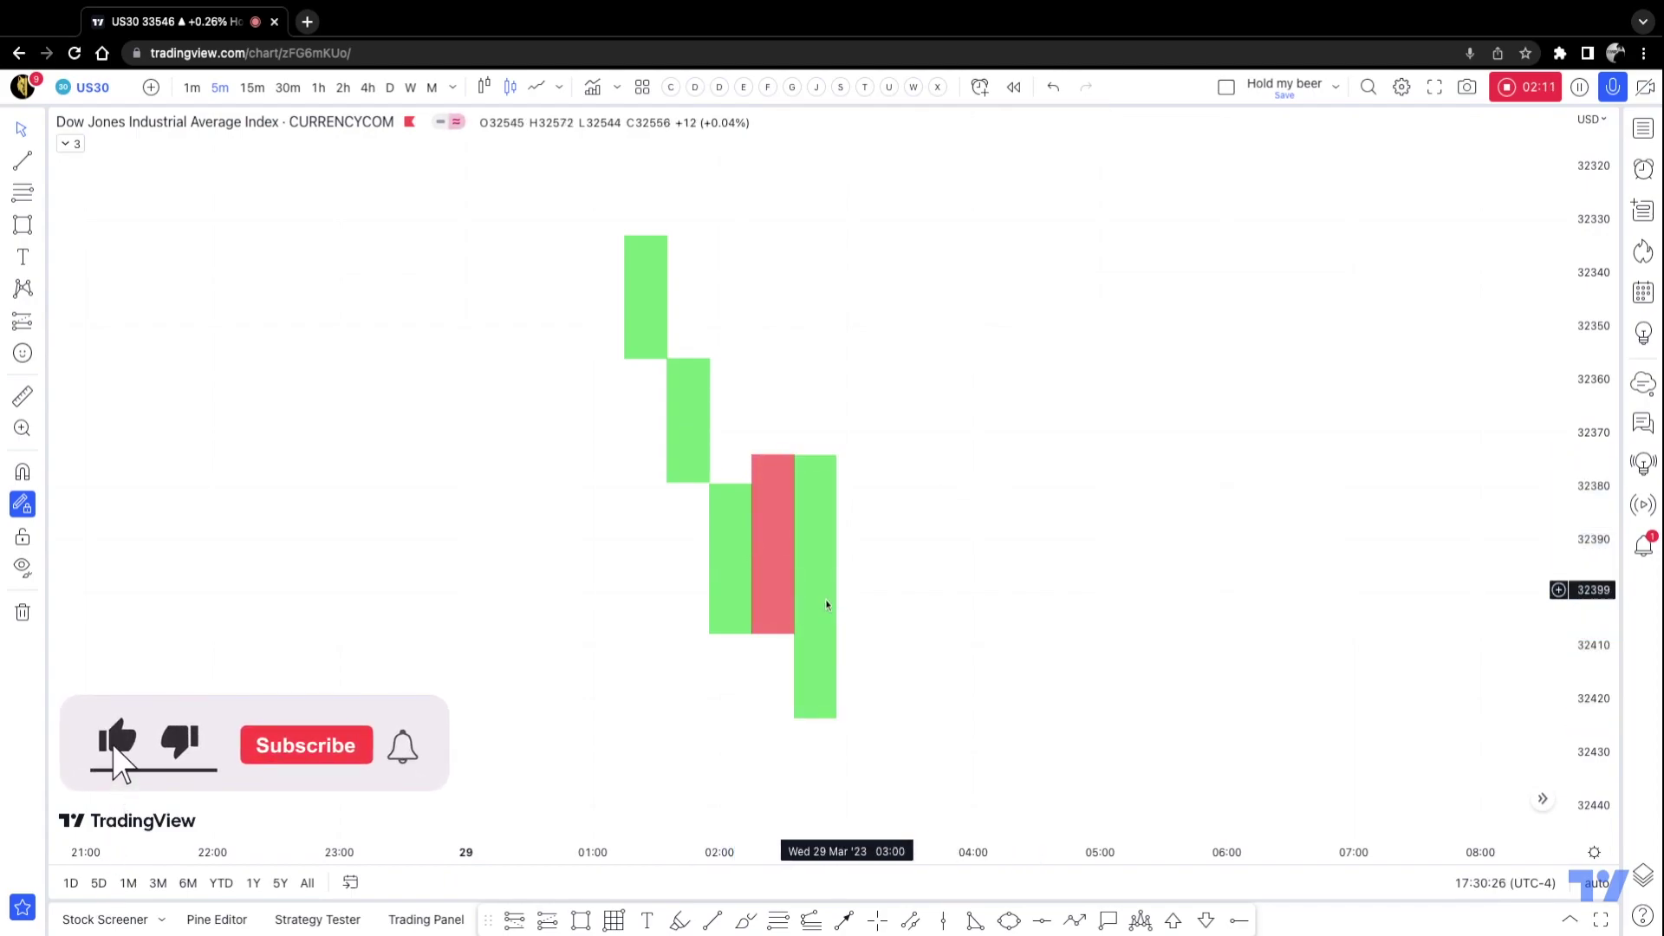
pyautogui.click(753, 526)
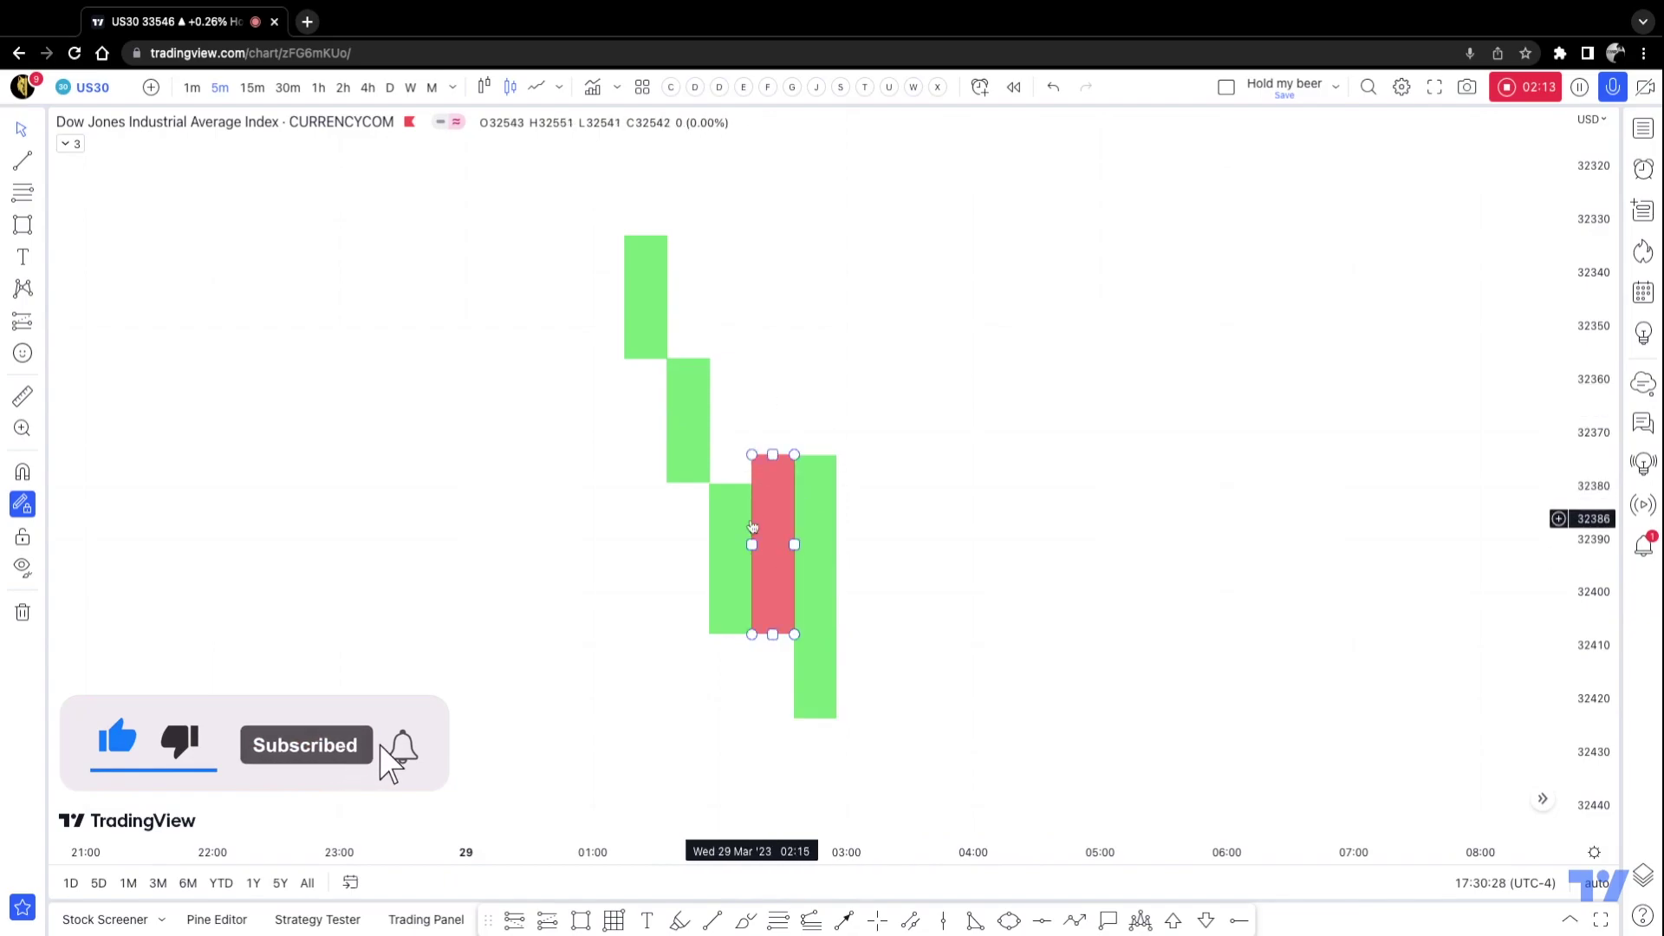
# Step: Brush a check mark beside the candles and shorten the red and last green candles to about 32382
pyautogui.click(717, 820)
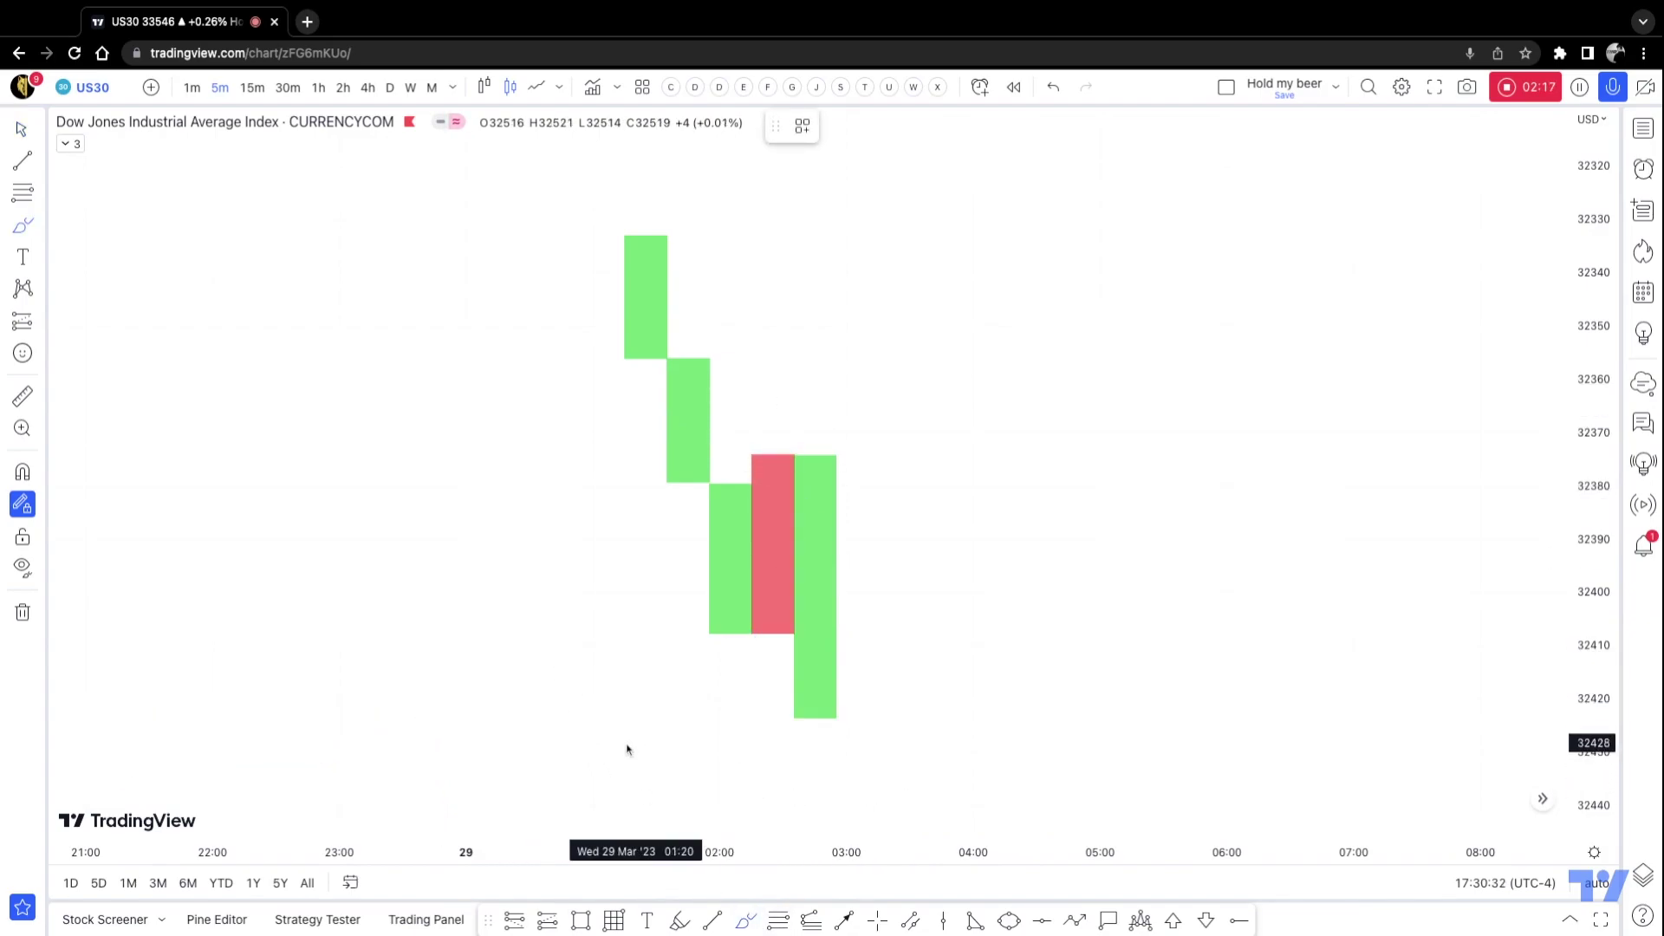
pyautogui.moveTo(617, 732); pyautogui.dragTo(677, 607)
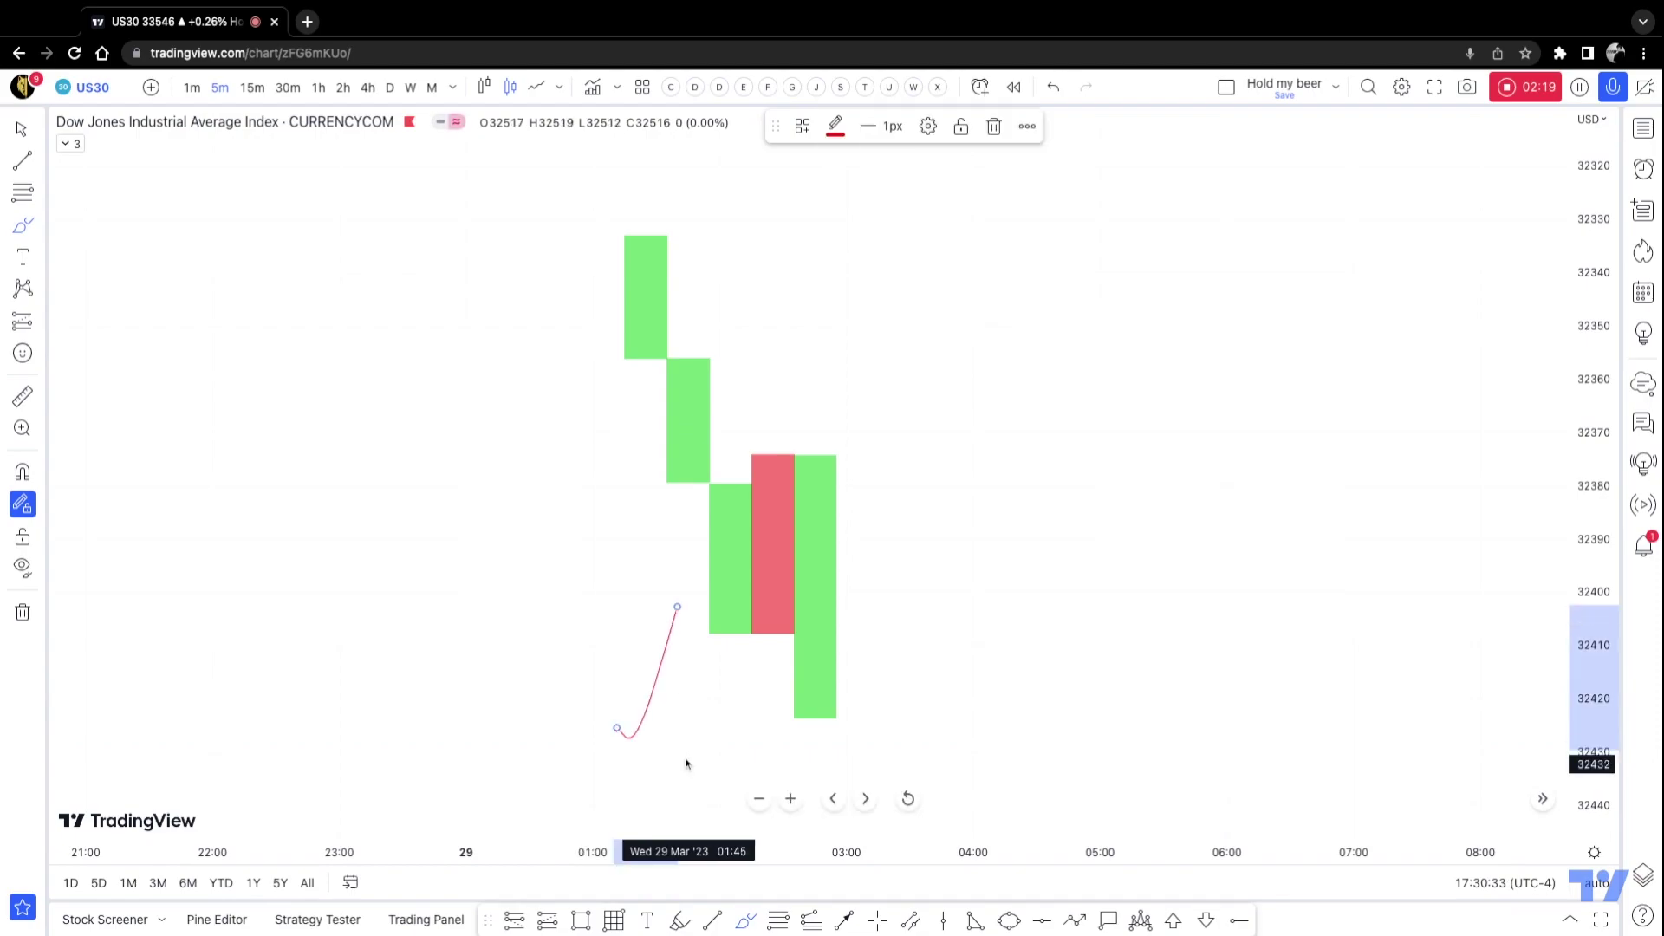
pyautogui.moveTo(775, 457)
pyautogui.mouseDown()
pyautogui.moveTo(774, 500)
pyautogui.moveTo(816, 493)
pyautogui.moveTo(709, 626)
pyautogui.mouseUp()
pyautogui.click(800, 464)
# Step: Brush a cross over the shortened candles and undo the brush marks together with the last candle resizing
pyautogui.click(743, 924)
pyautogui.moveTo(722, 468); pyautogui.dragTo(835, 620)
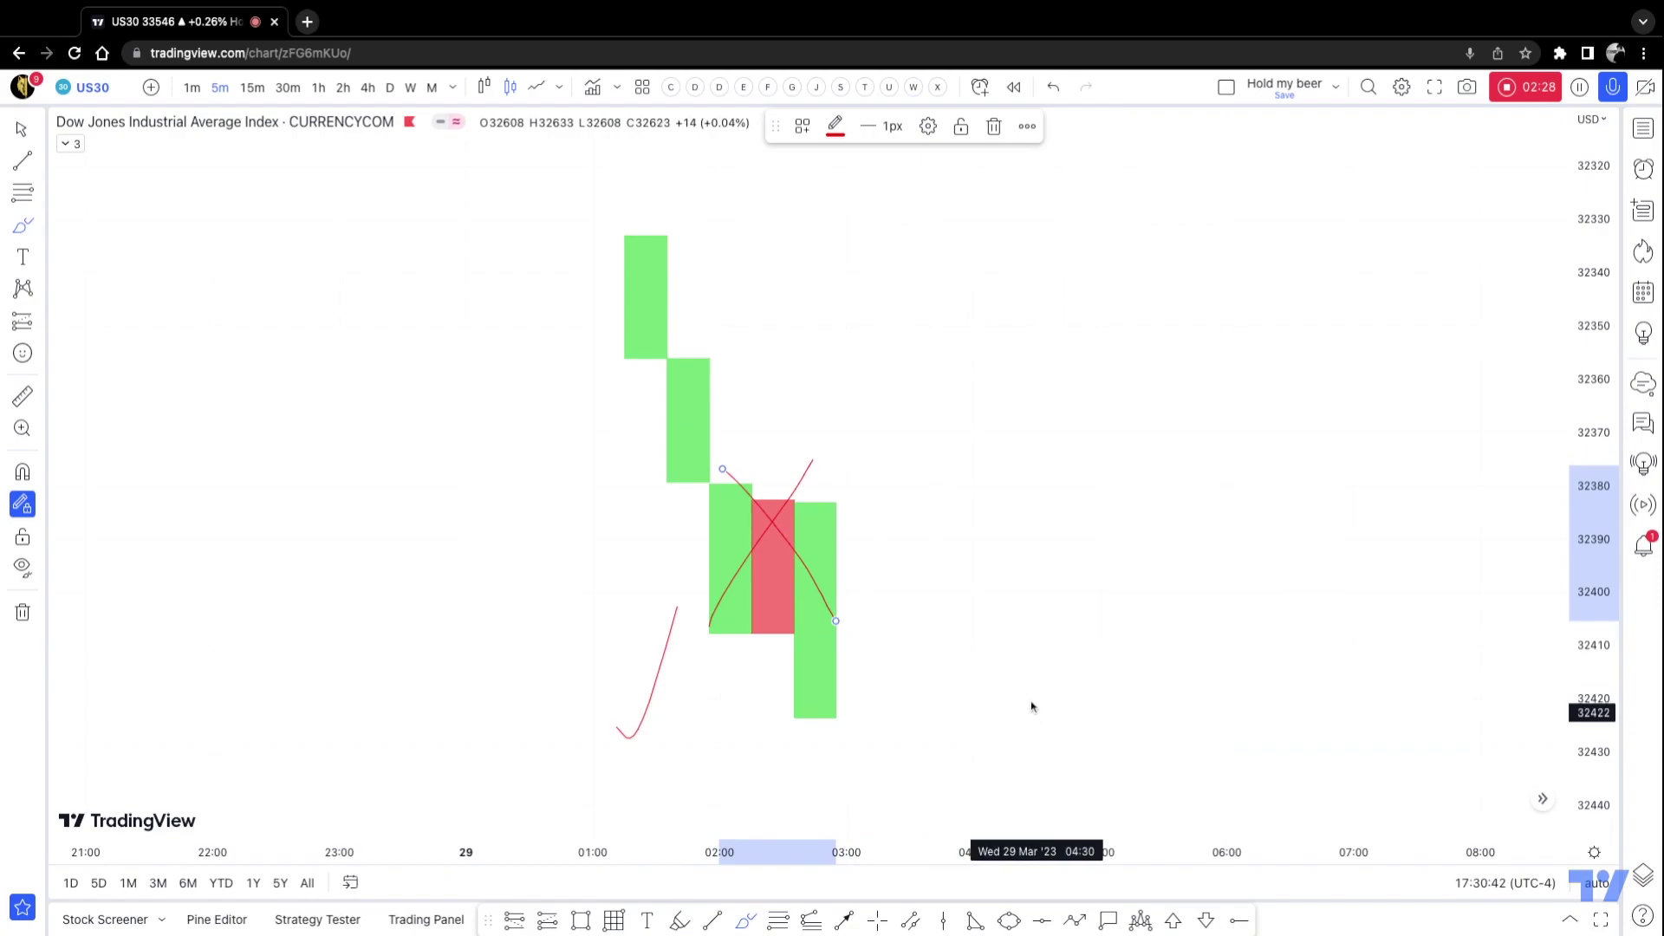
pyautogui.click(1052, 87)
pyautogui.click(1051, 88)
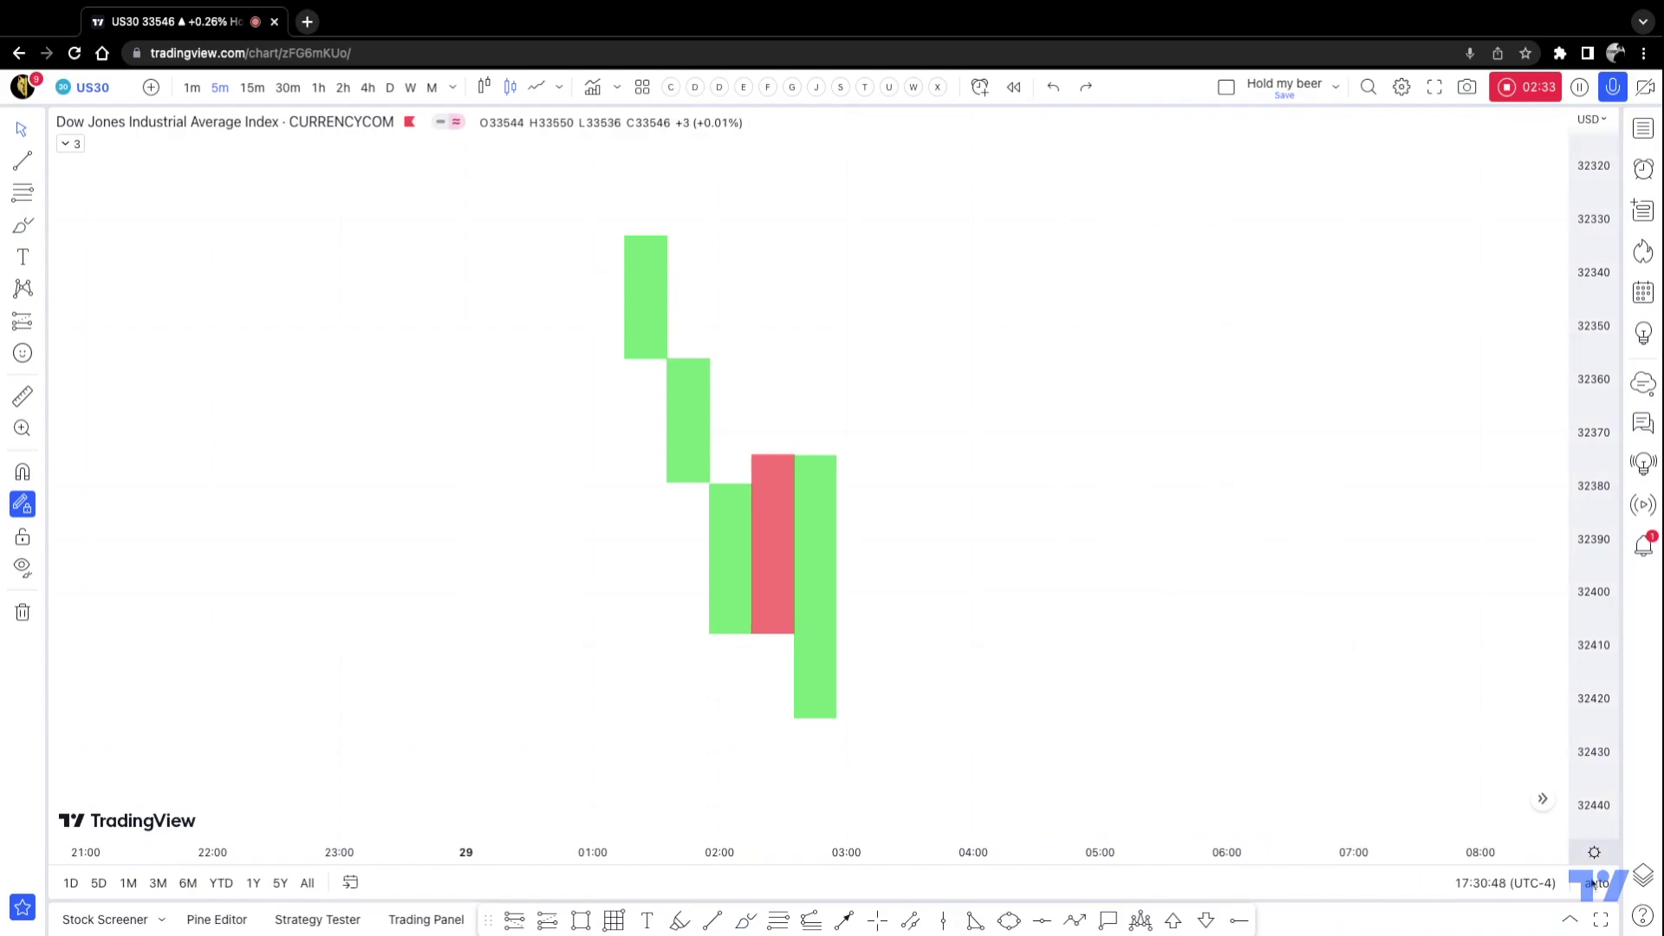
# Step: Turn off the inverted price scale
pyautogui.rightClick(1593, 546)
pyautogui.click(1456, 530)
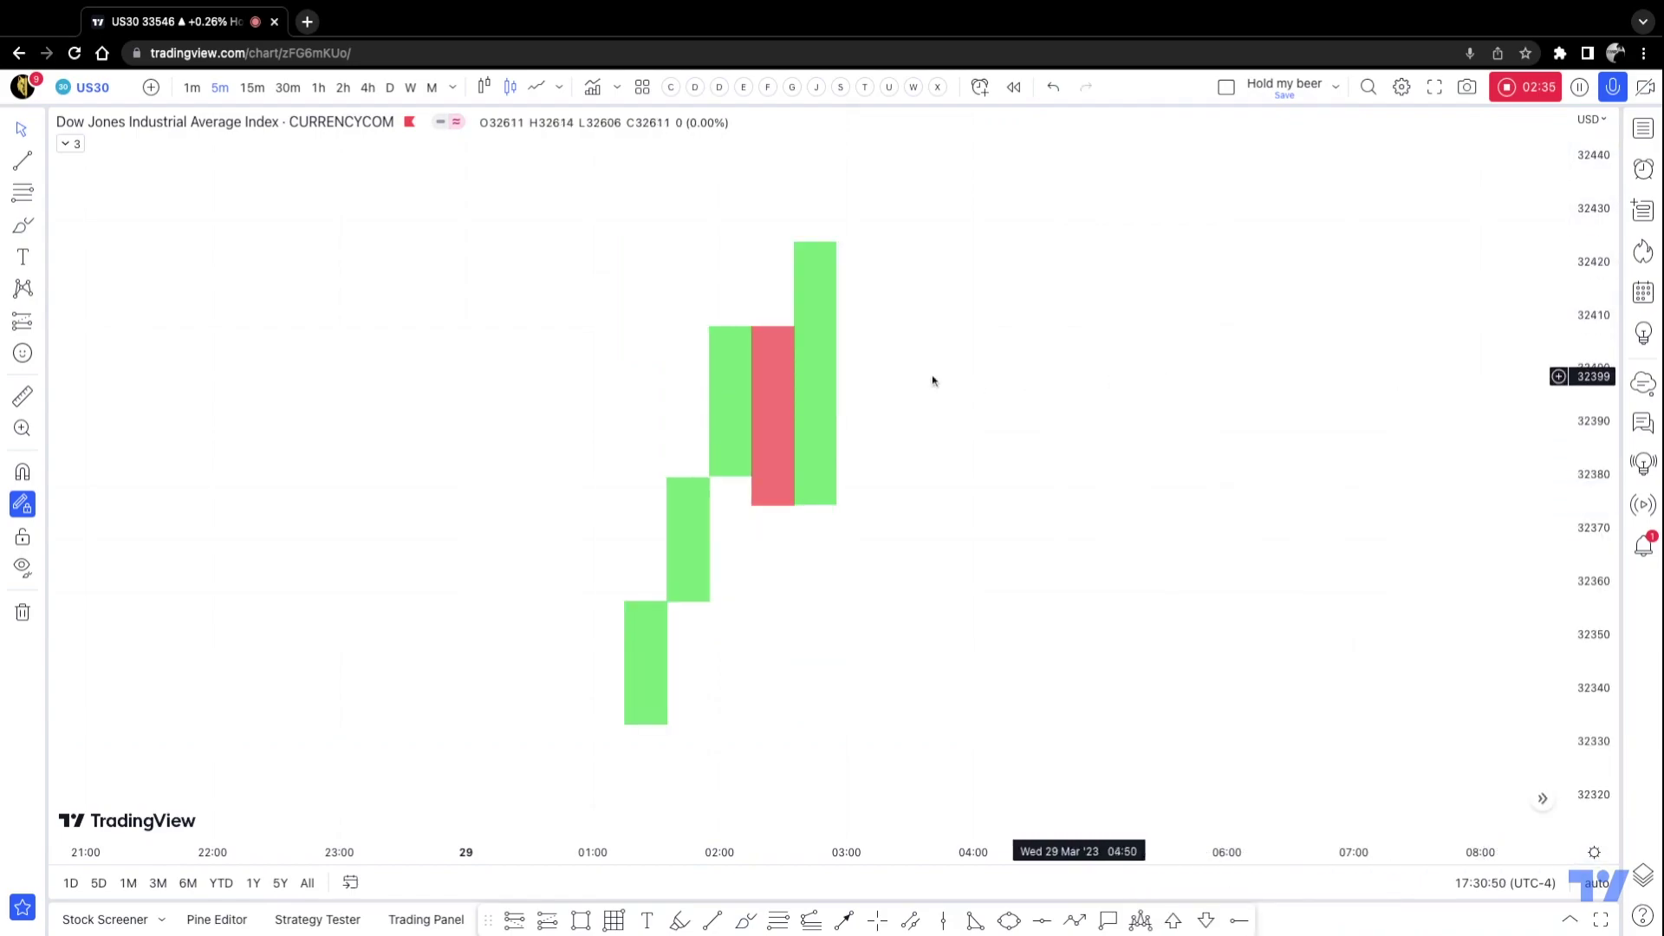
# Step: Brush the upswing from the 18:00 low to the 18:30 peak and its pullback, marking the peak candle's high and low
pyautogui.moveTo(535, 308); pyautogui.dragTo(861, 410)
pyautogui.hscroll(-5, 861, 410)
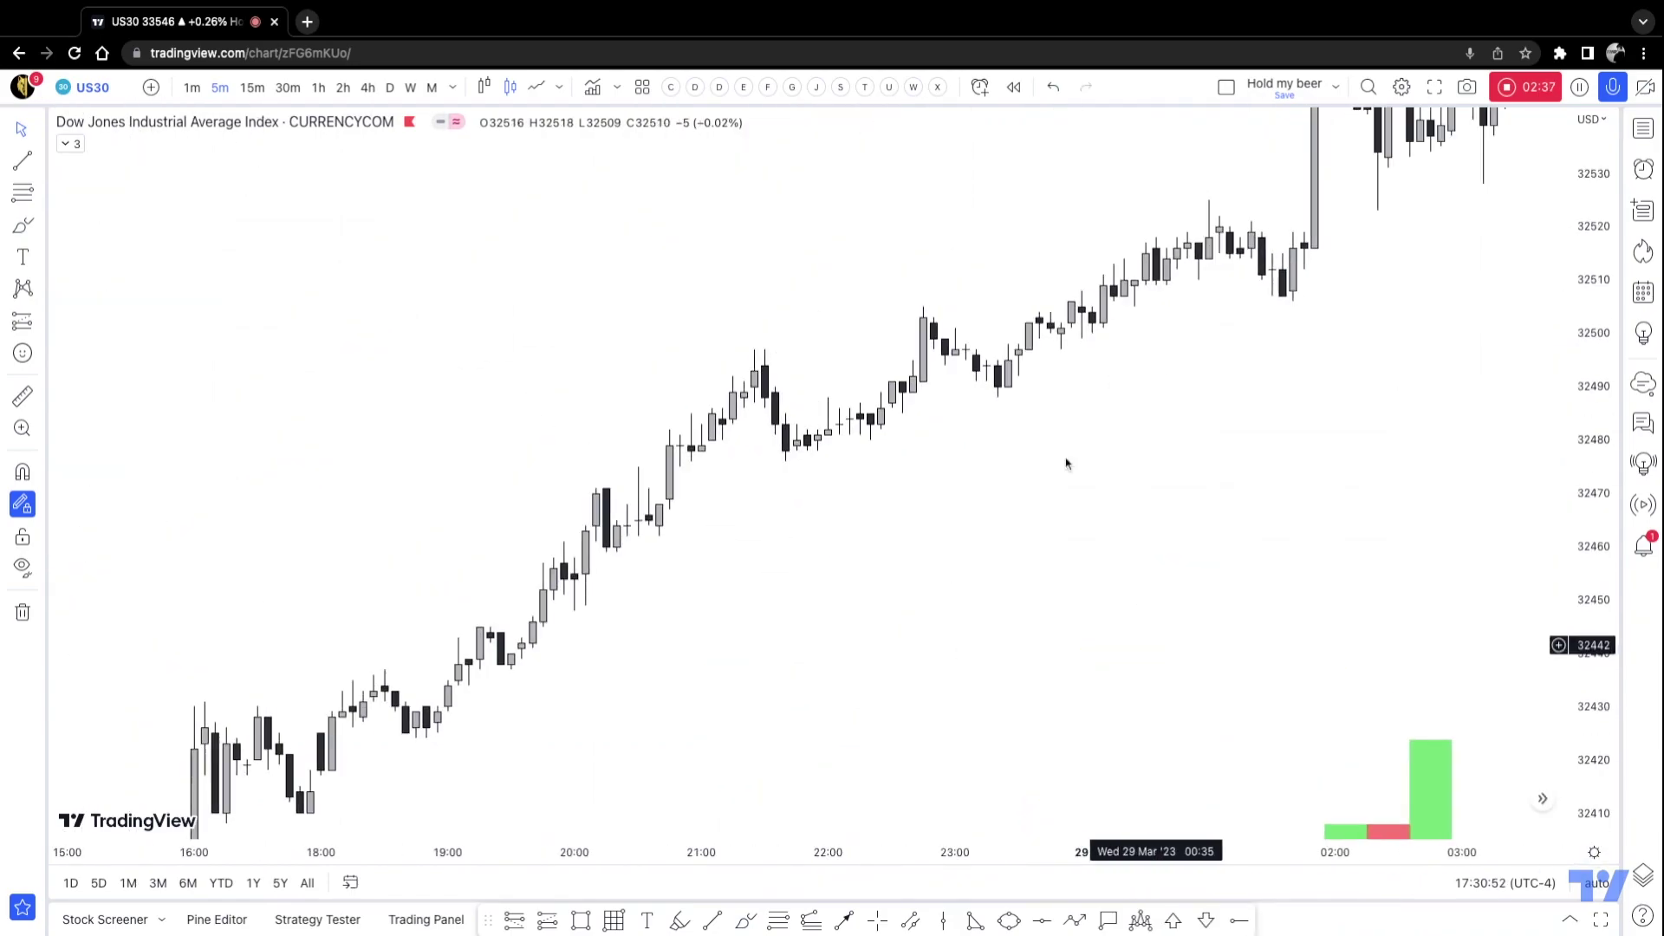
pyautogui.hscroll(-2, 926, 519)
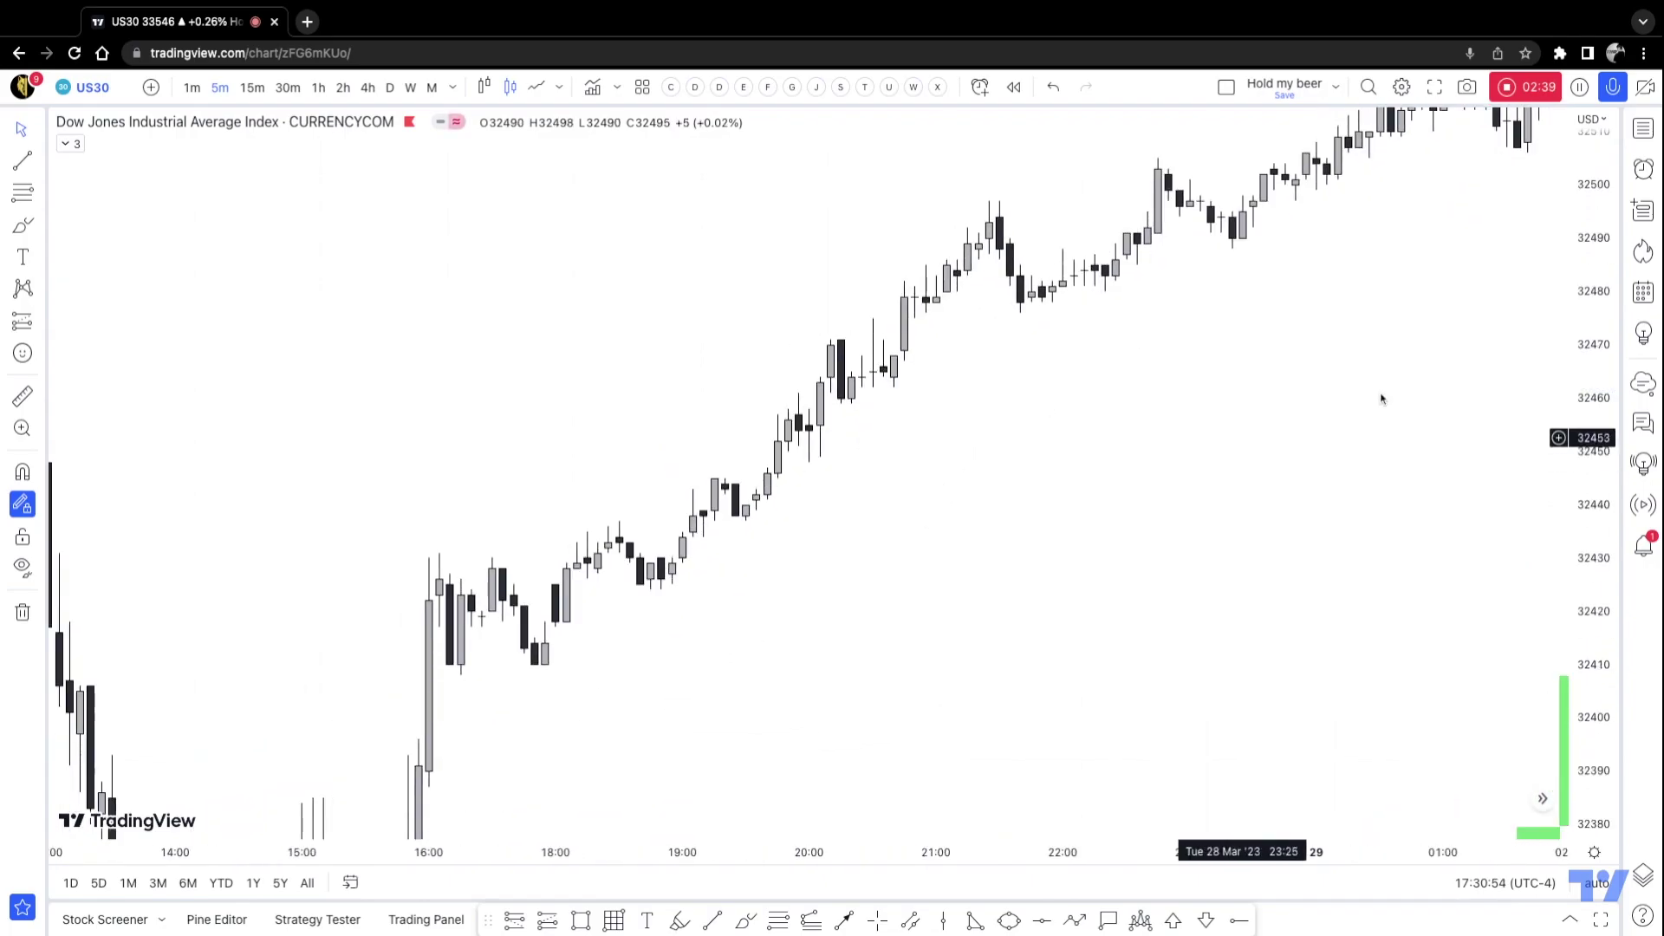
pyautogui.scroll(3, 1292, 440)
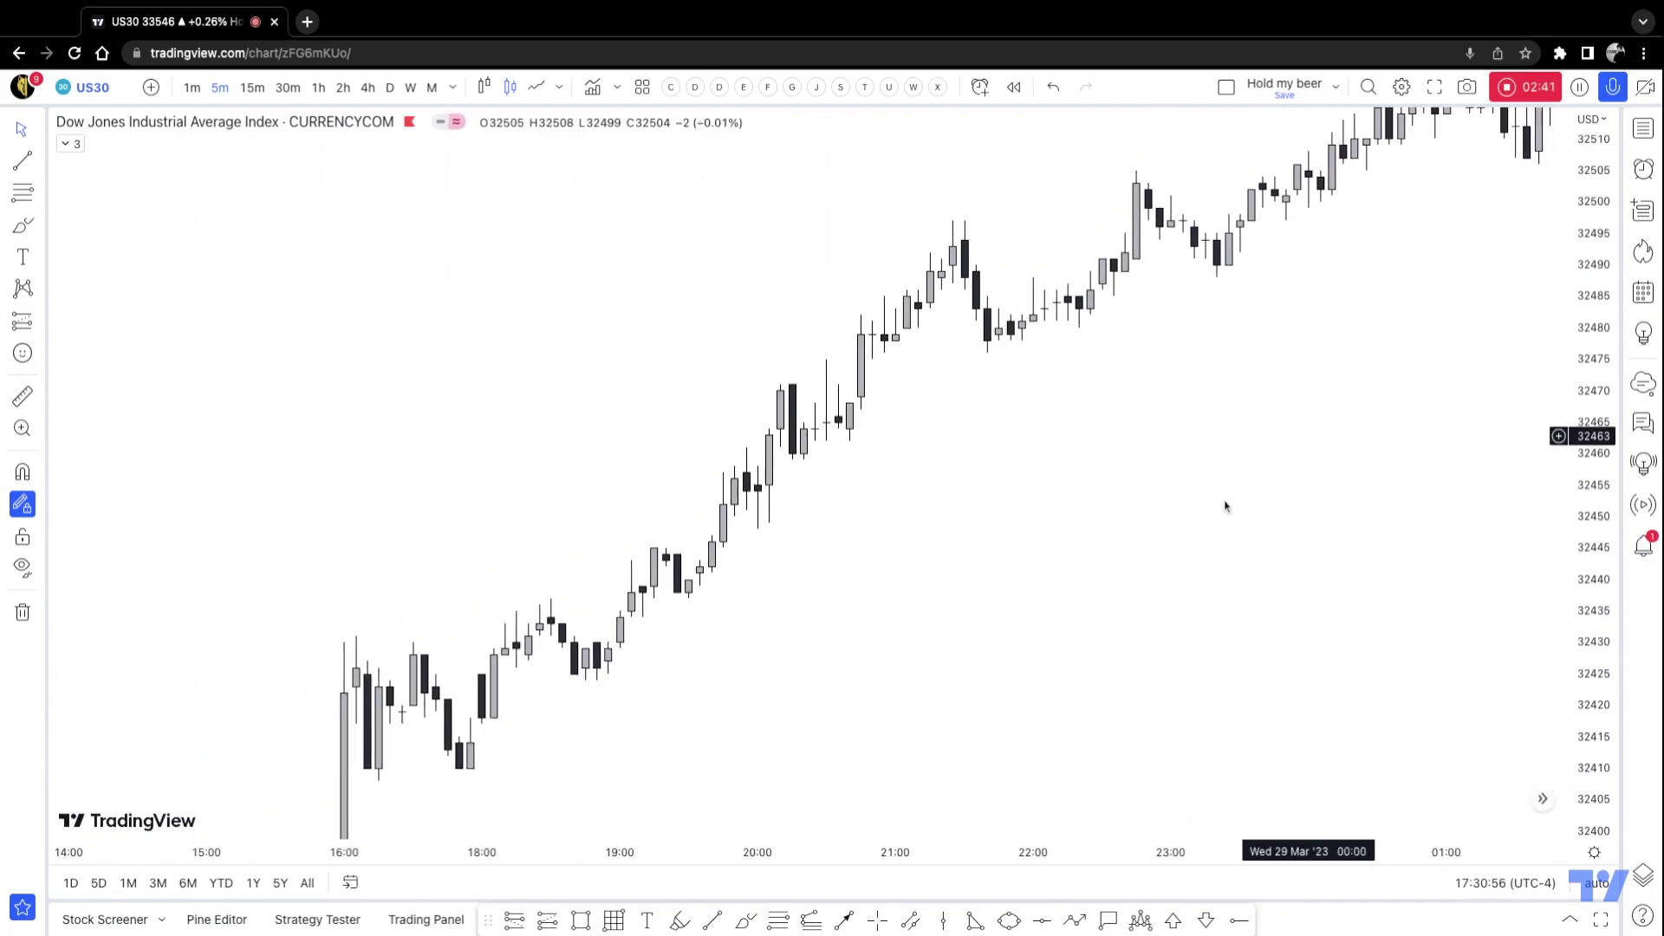
pyautogui.click(747, 924)
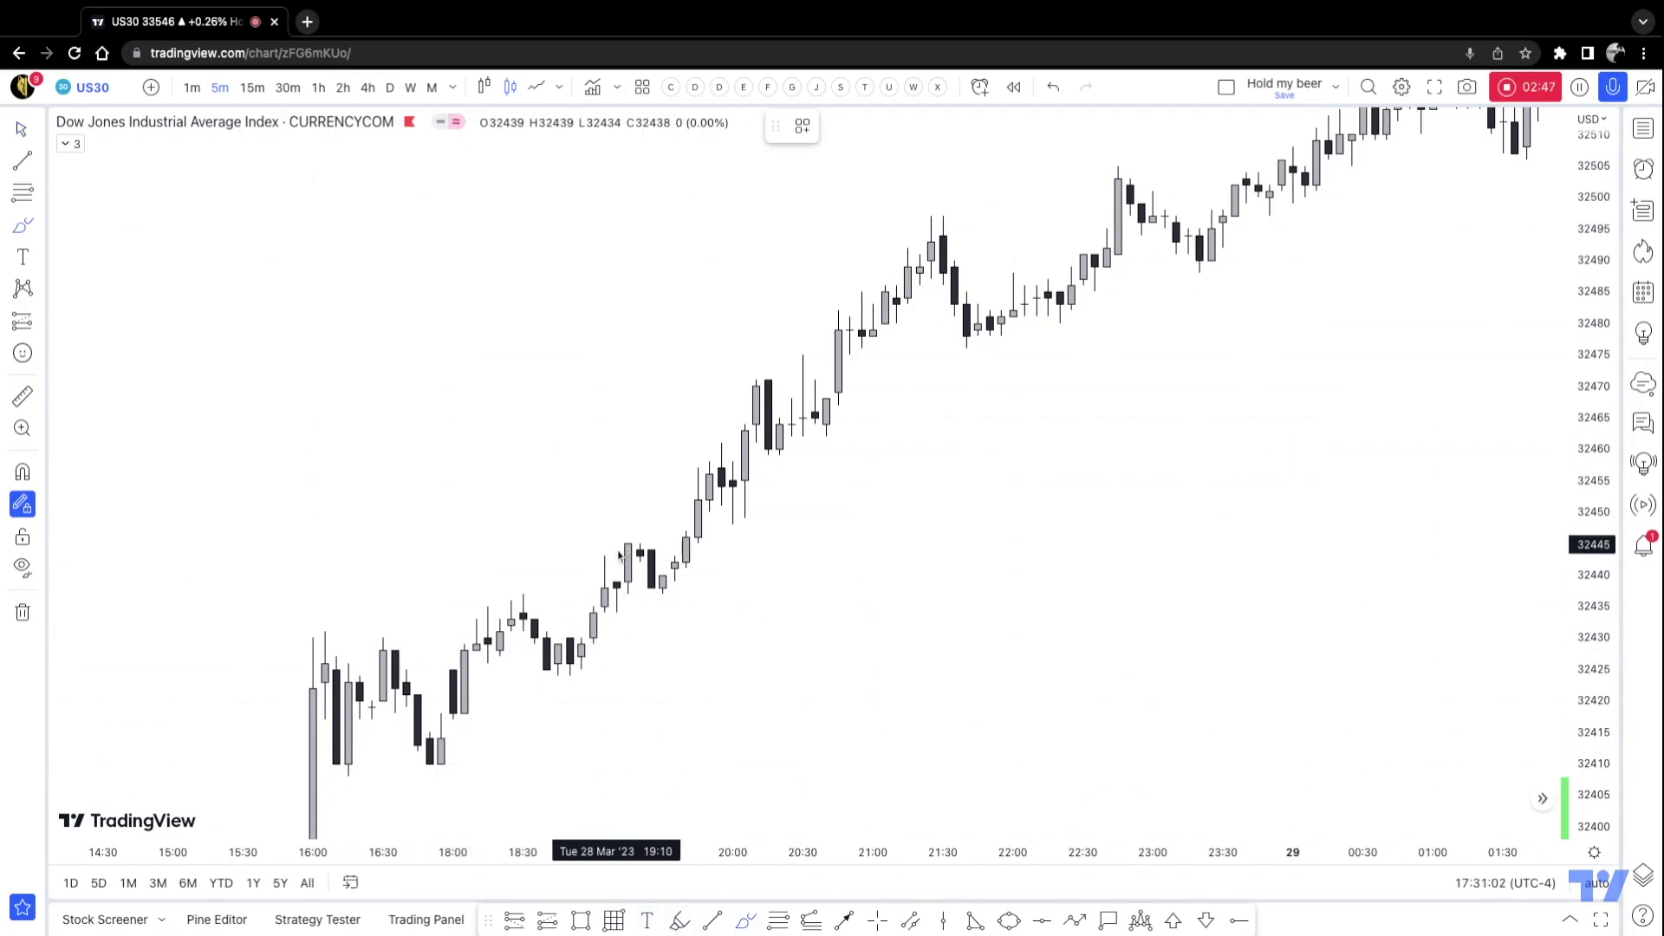
pyautogui.moveTo(435, 766)
pyautogui.mouseDown()
pyautogui.moveTo(522, 612)
pyautogui.moveTo(557, 689)
pyautogui.mouseUp()
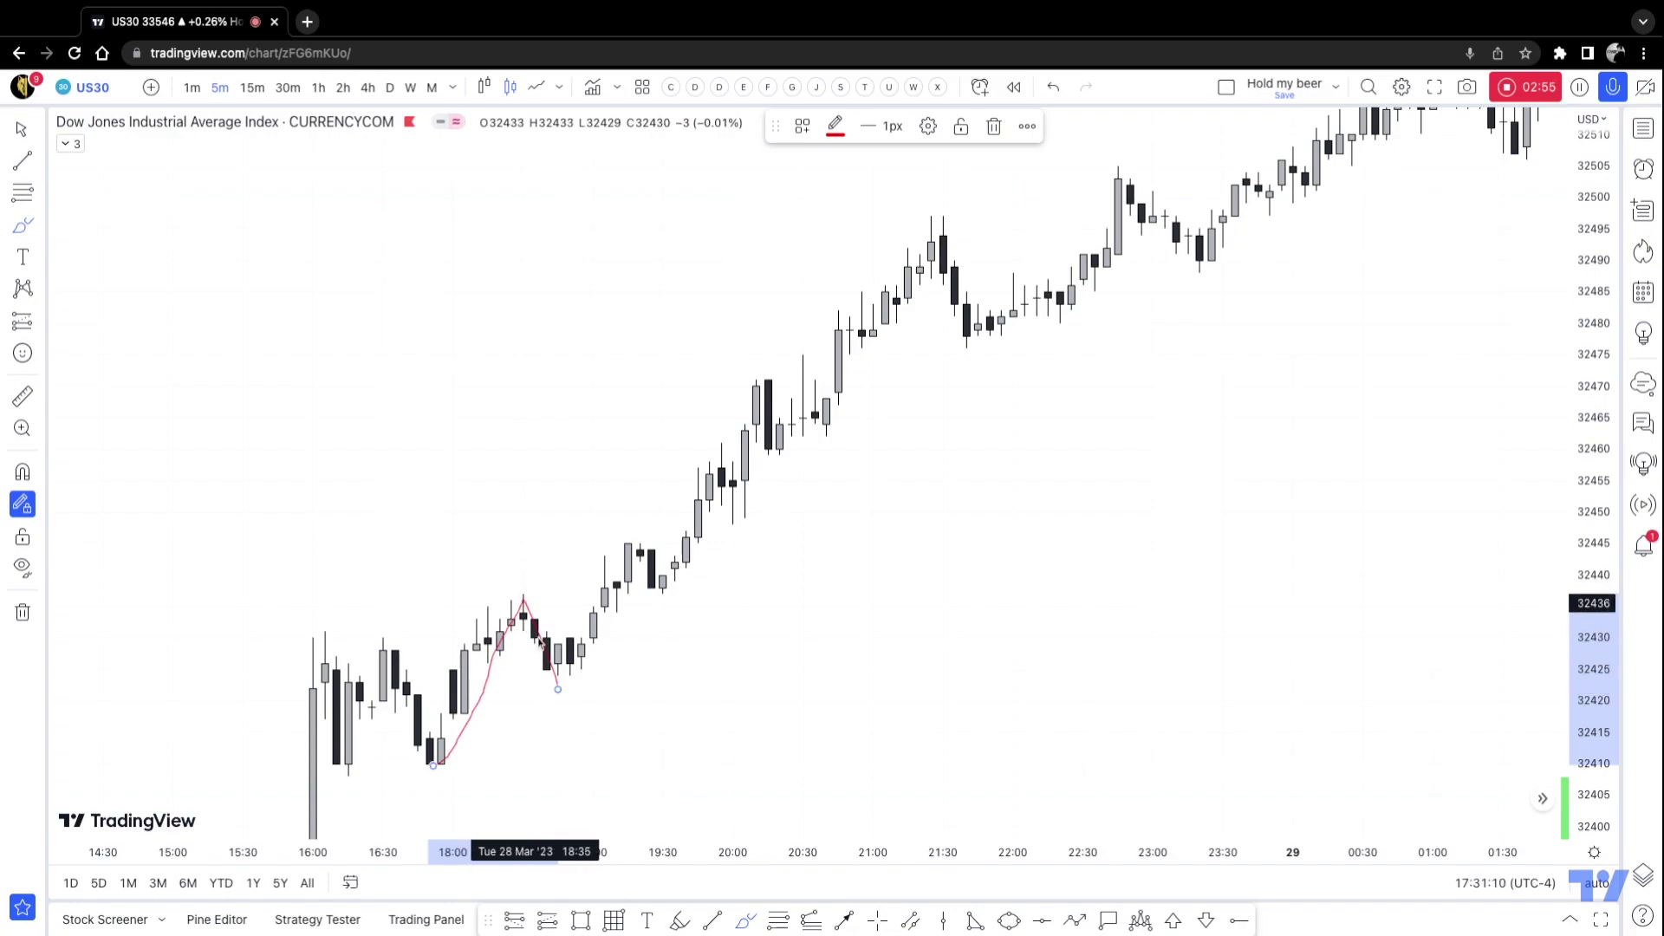
pyautogui.moveTo(524, 594); pyautogui.dragTo(525, 595)
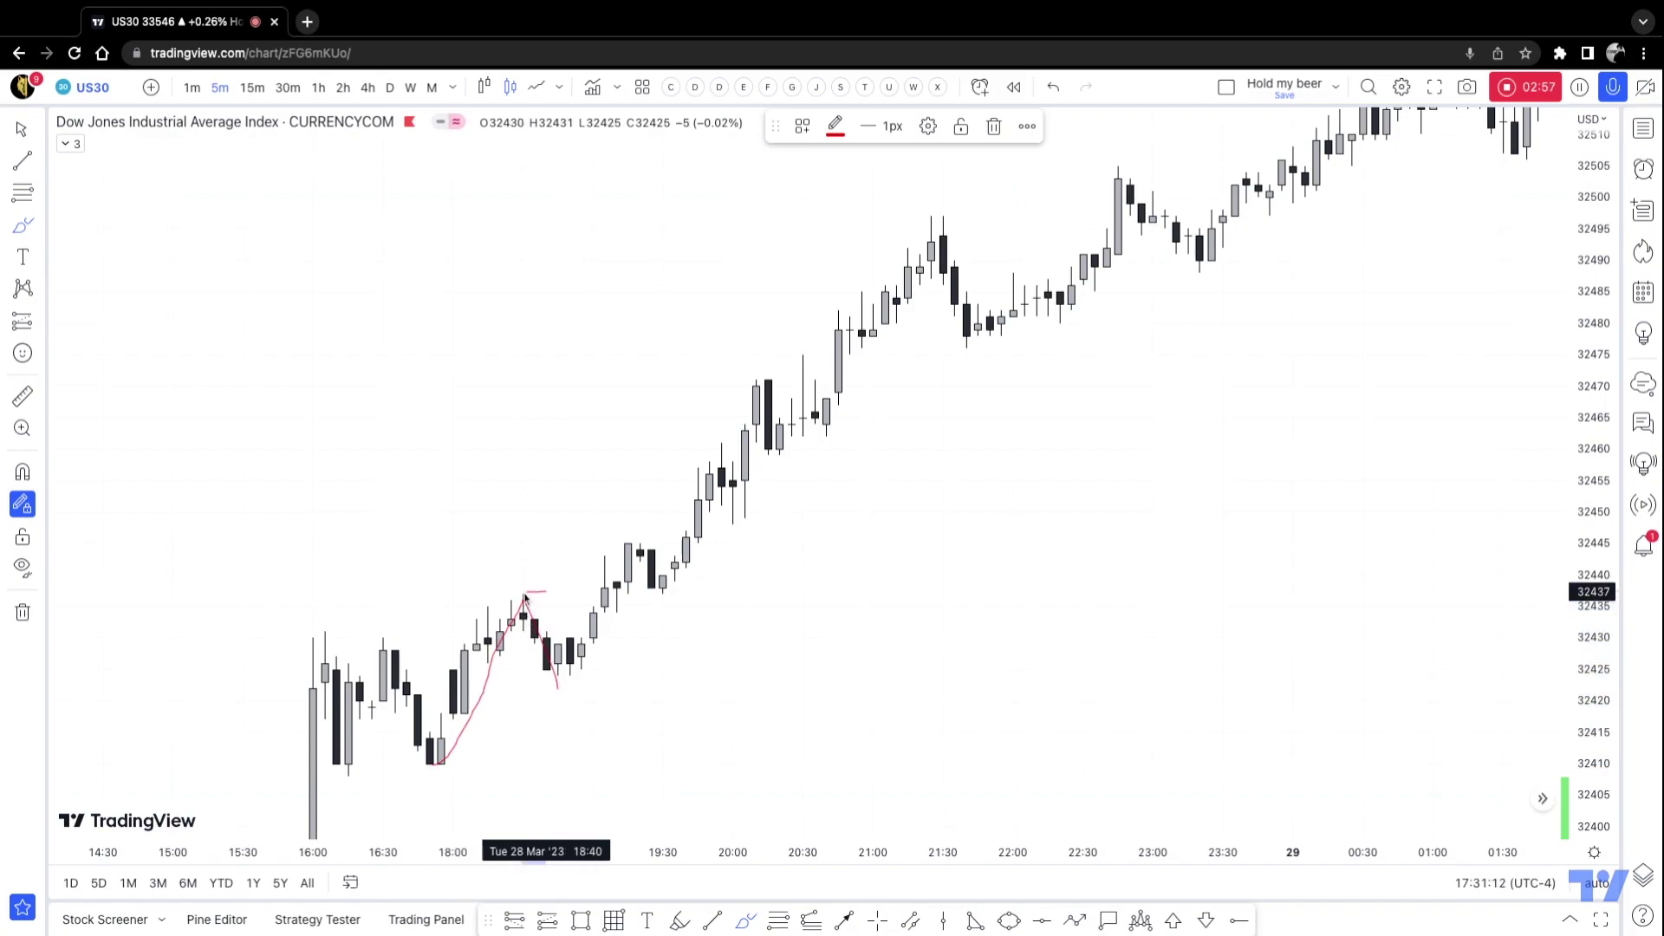
pyautogui.click(541, 592)
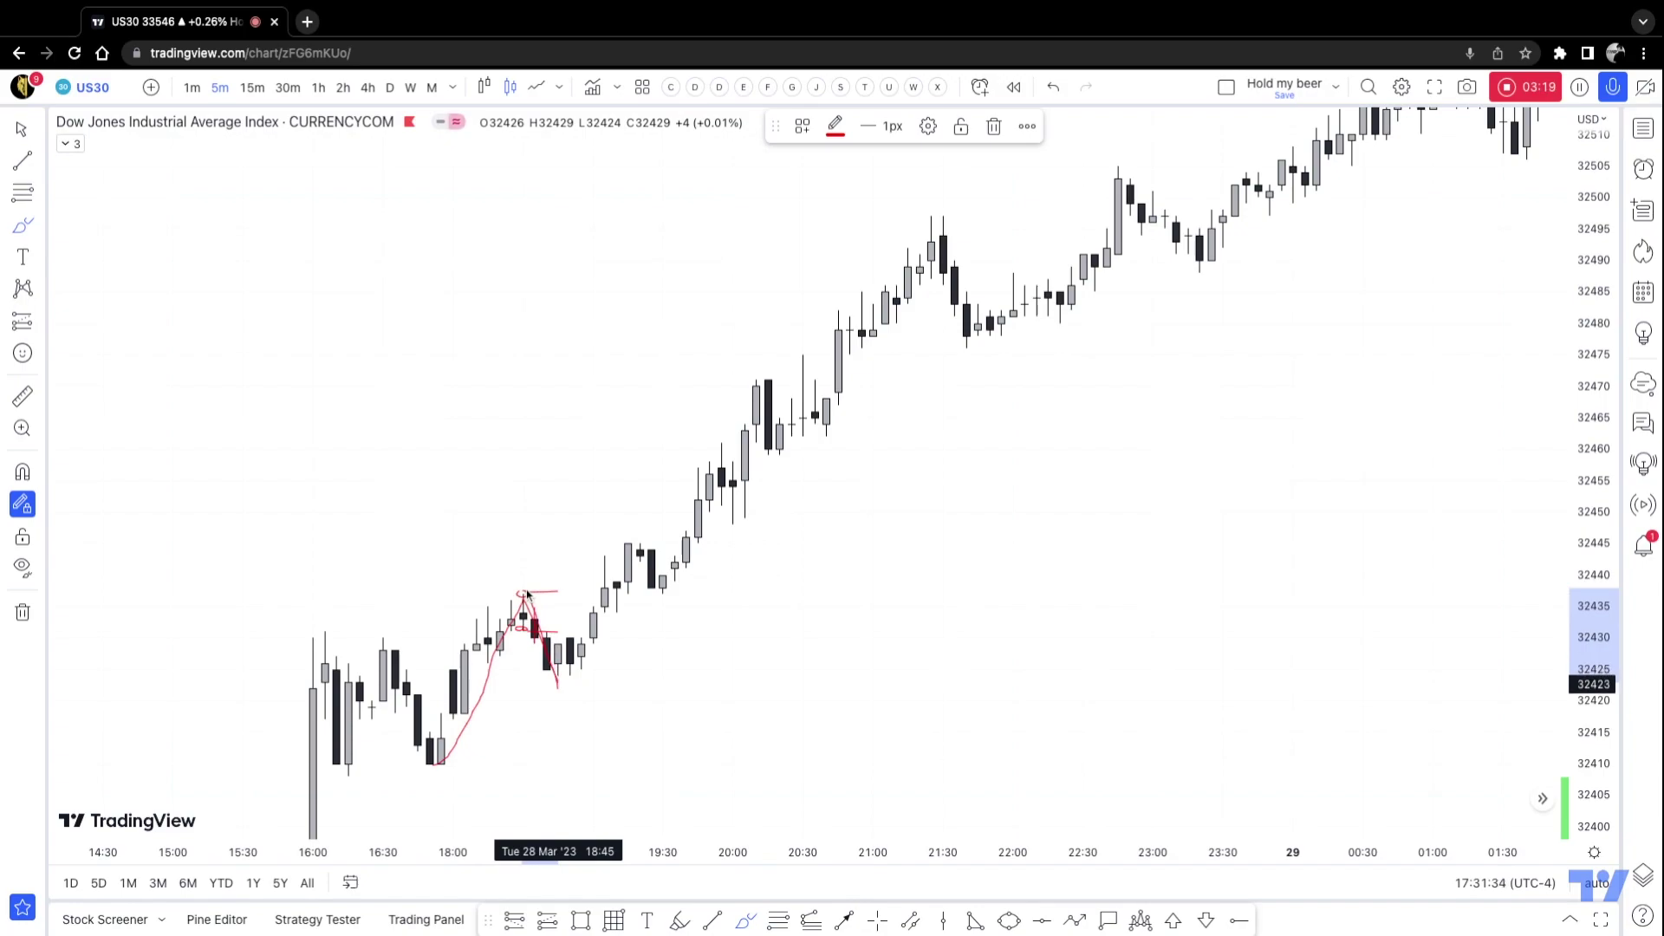
# Step: Brush the next upswing with a line at its high near 32445, and delete the brushed line at the 19:15 candle's low
pyautogui.moveTo(616, 578)
pyautogui.mouseDown()
pyautogui.moveTo(627, 544)
pyautogui.moveTo(663, 544)
pyautogui.mouseUp()
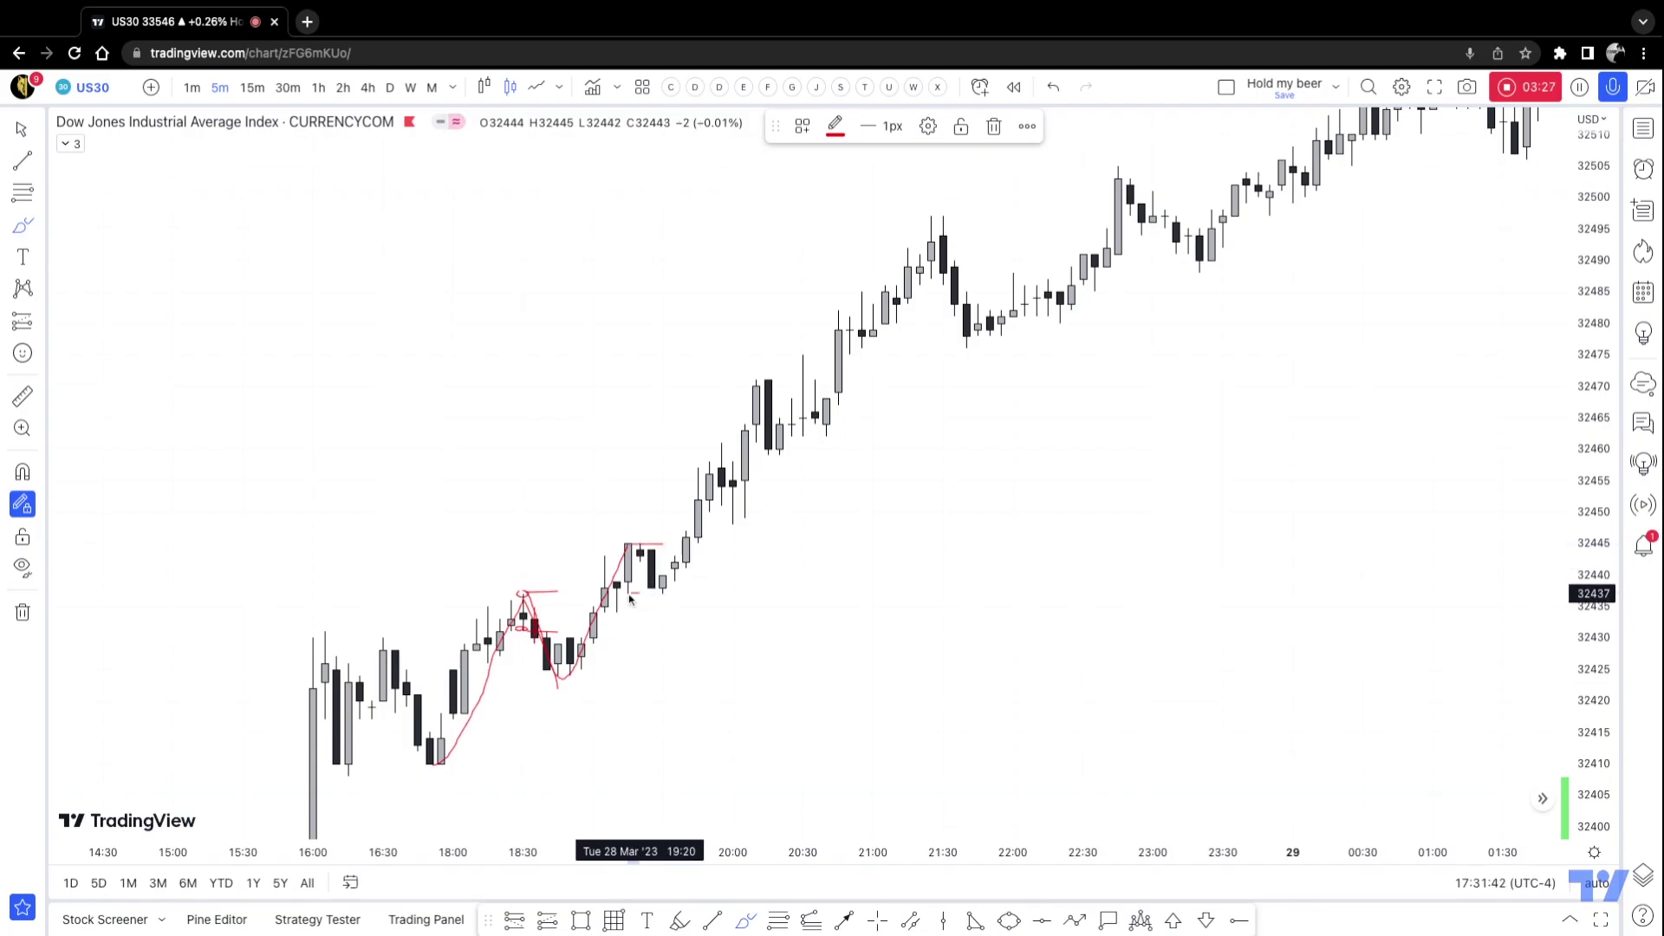
pyautogui.moveTo(675, 593); pyautogui.dragTo(674, 593)
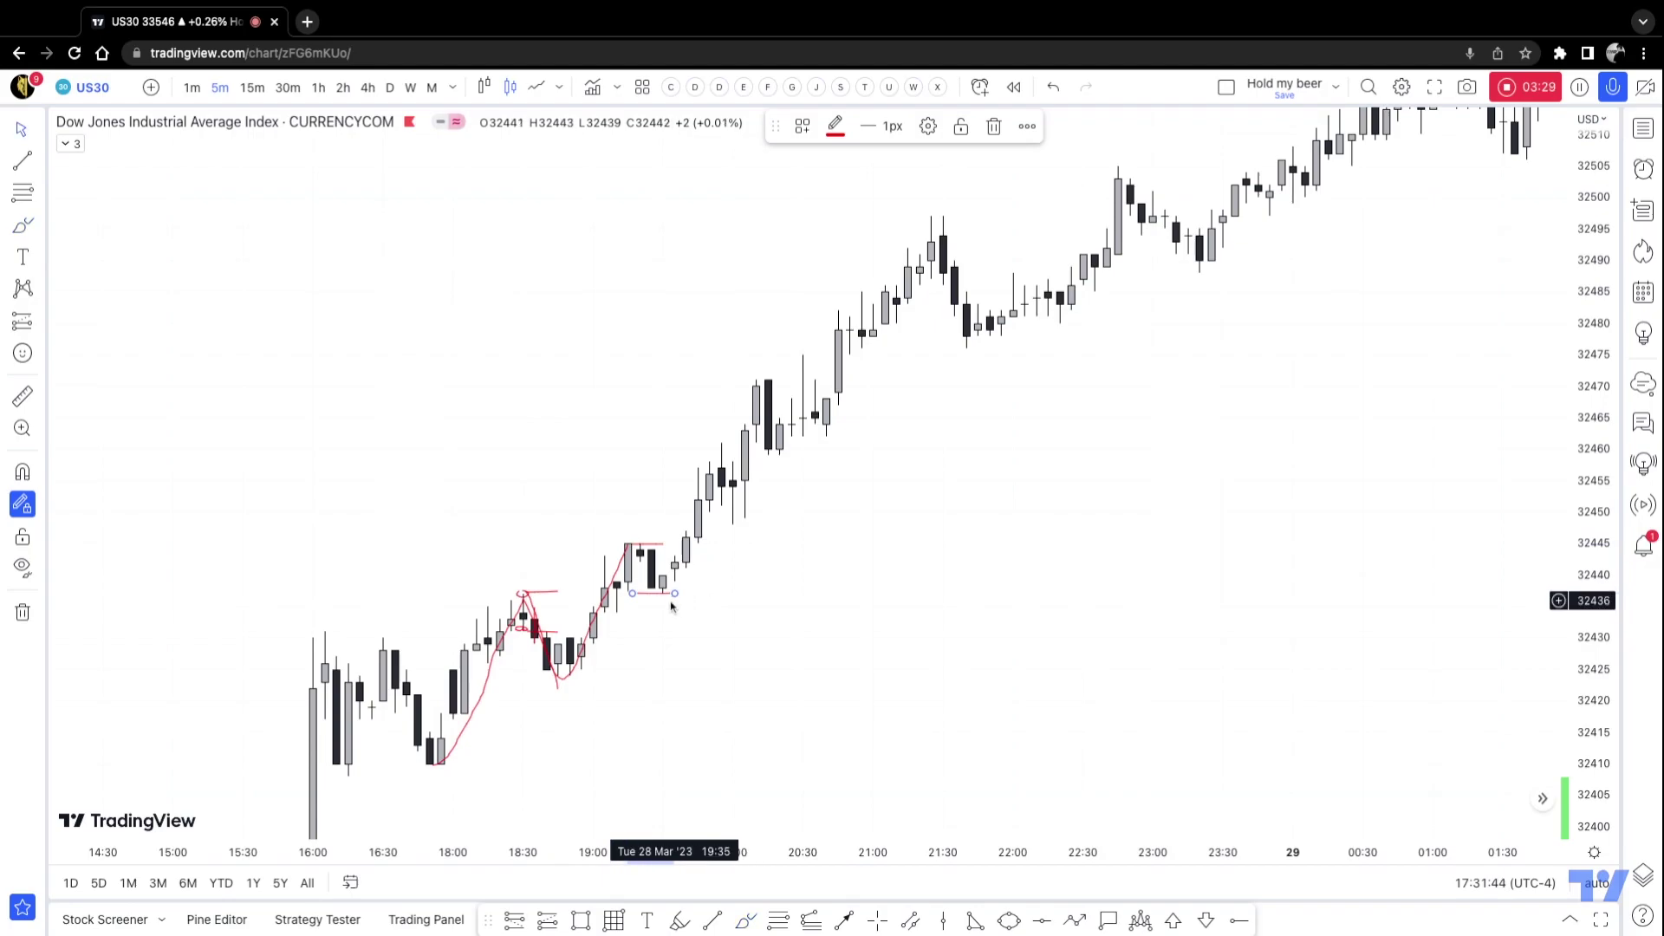
pyautogui.press('Delete')
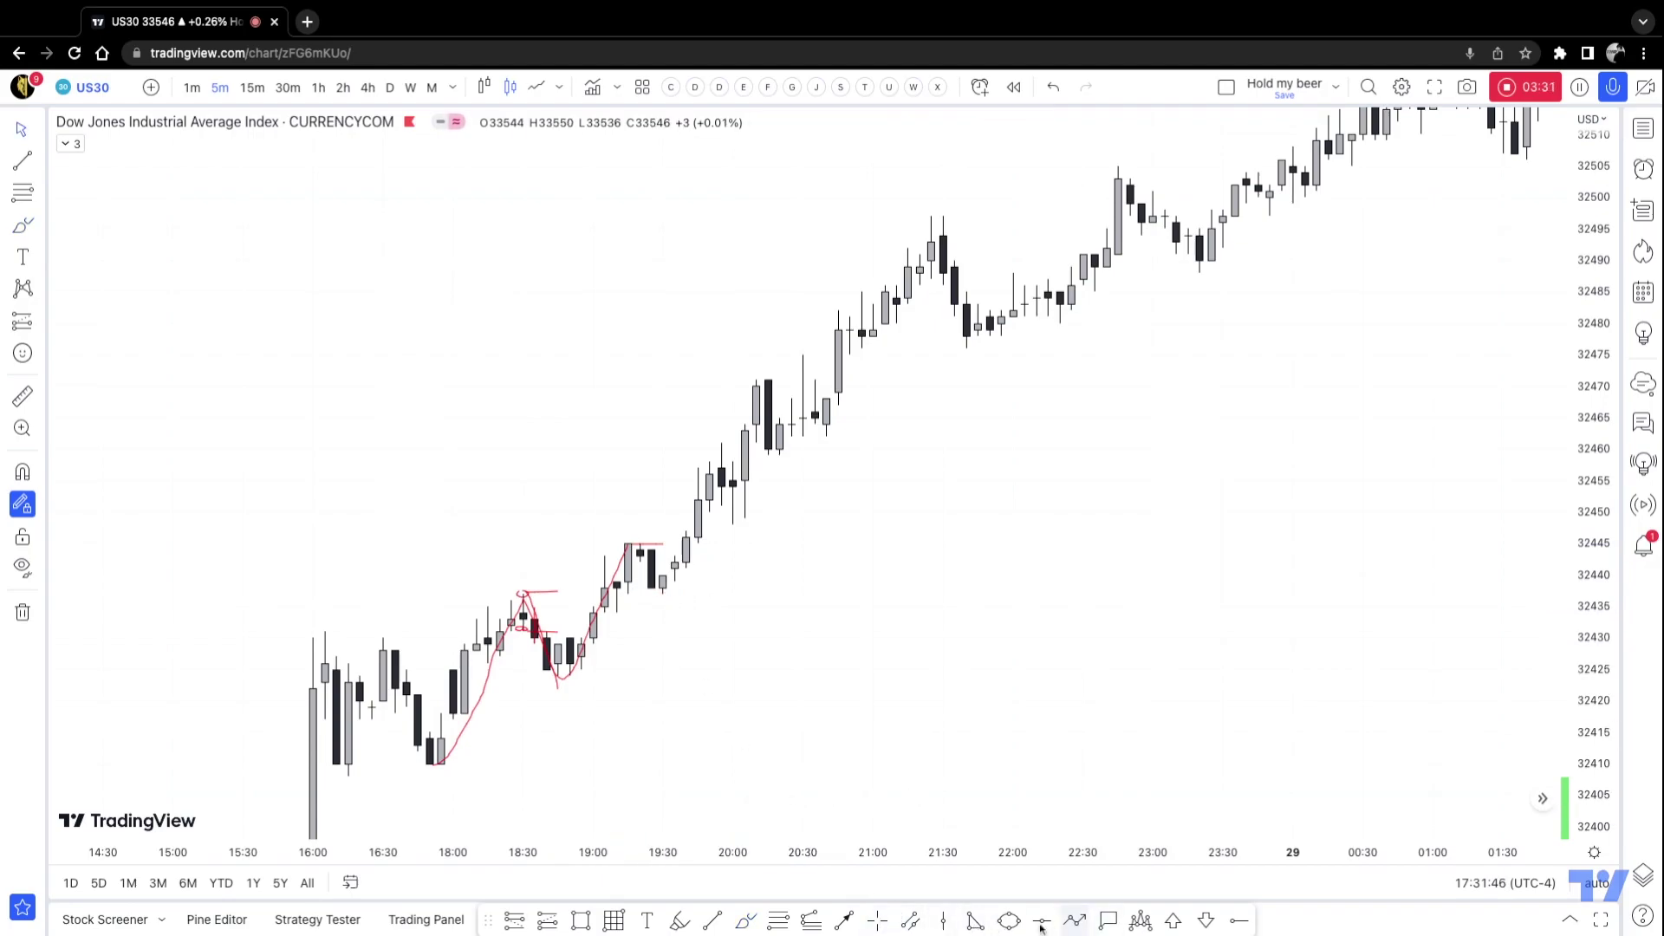
# Step: Turn on magnet snapping and draw a short horizontal trend line from the 19:15 candle's low at 32437
pyautogui.click(713, 921)
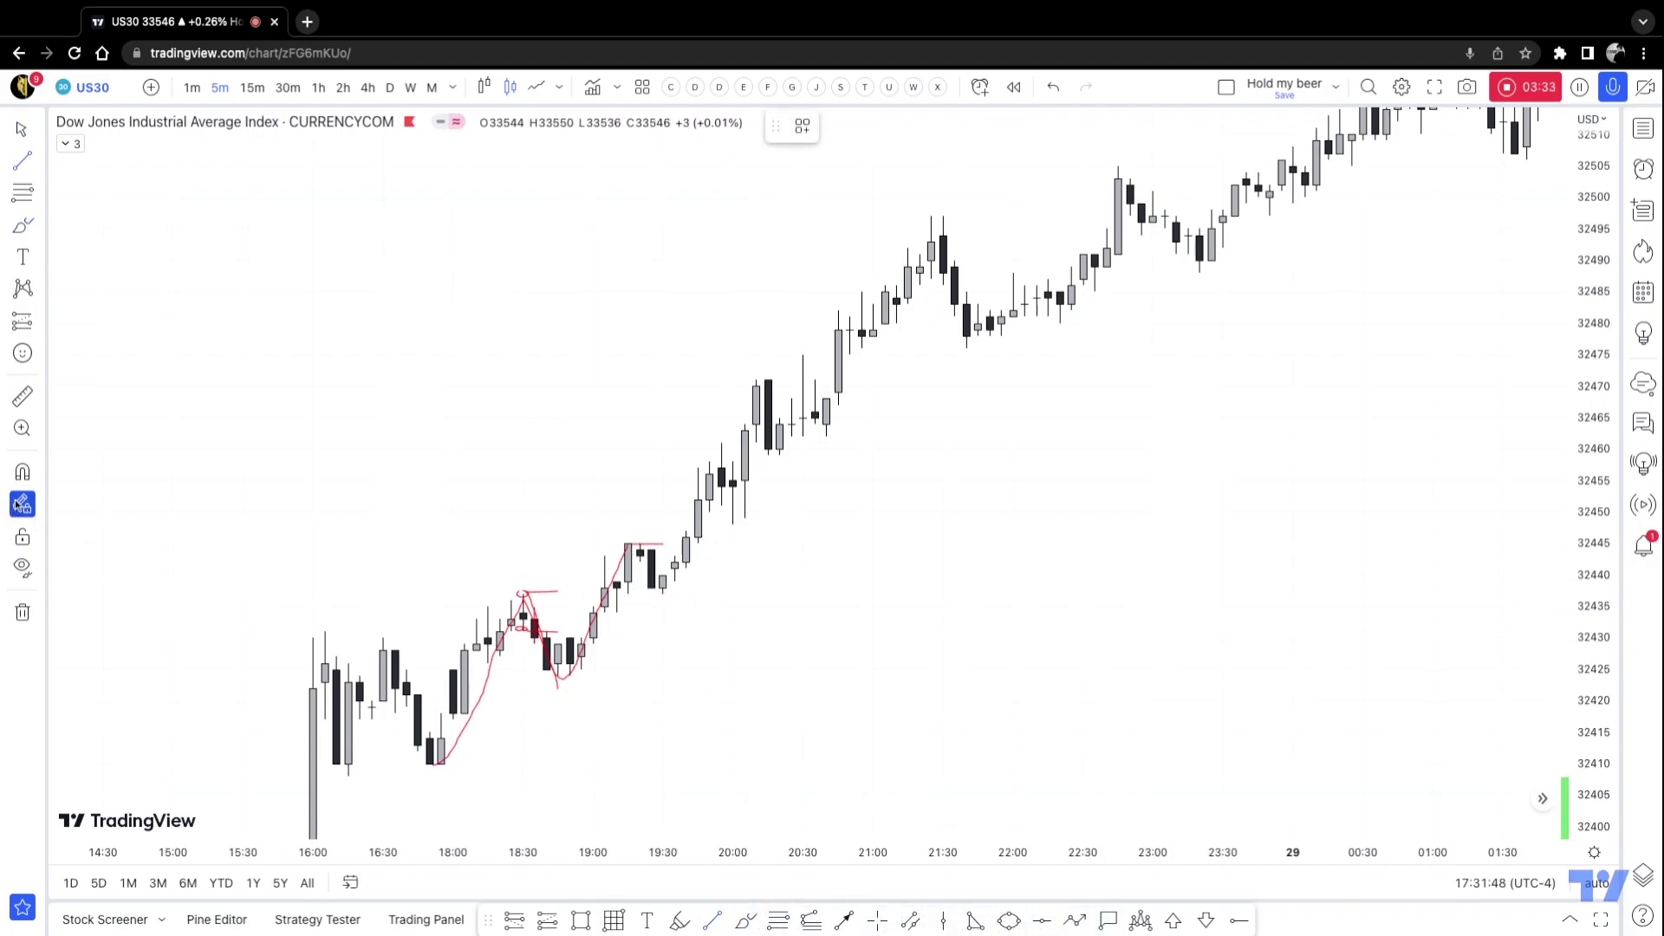
pyautogui.click(23, 472)
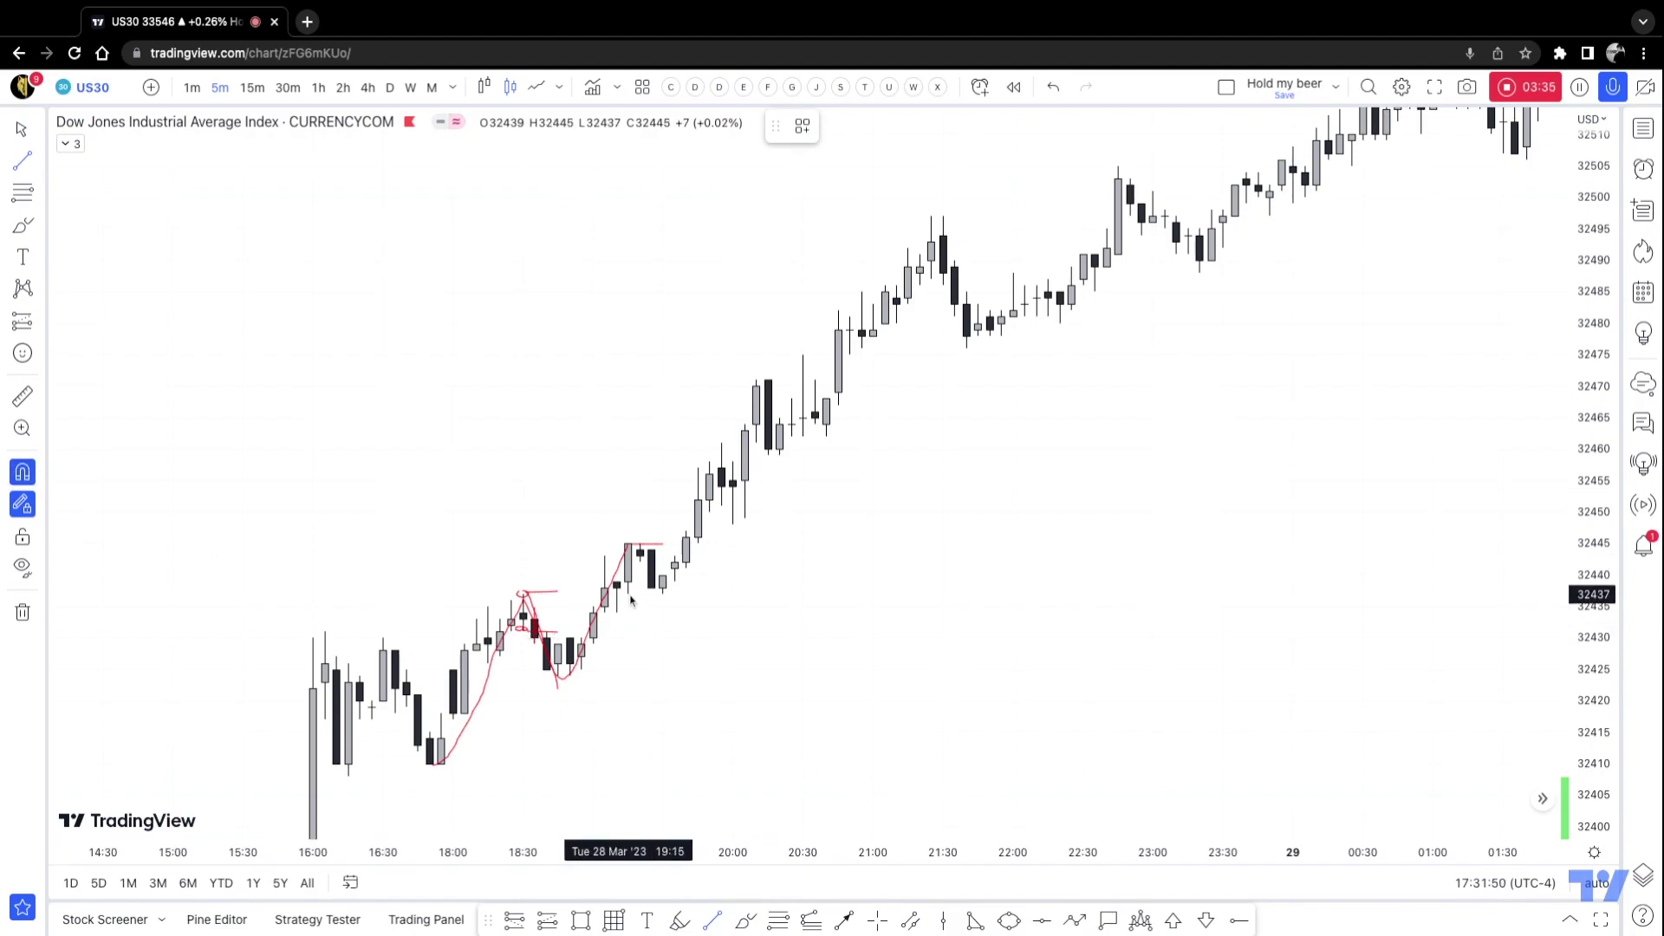
pyautogui.press('super')
pyautogui.click(675, 598)
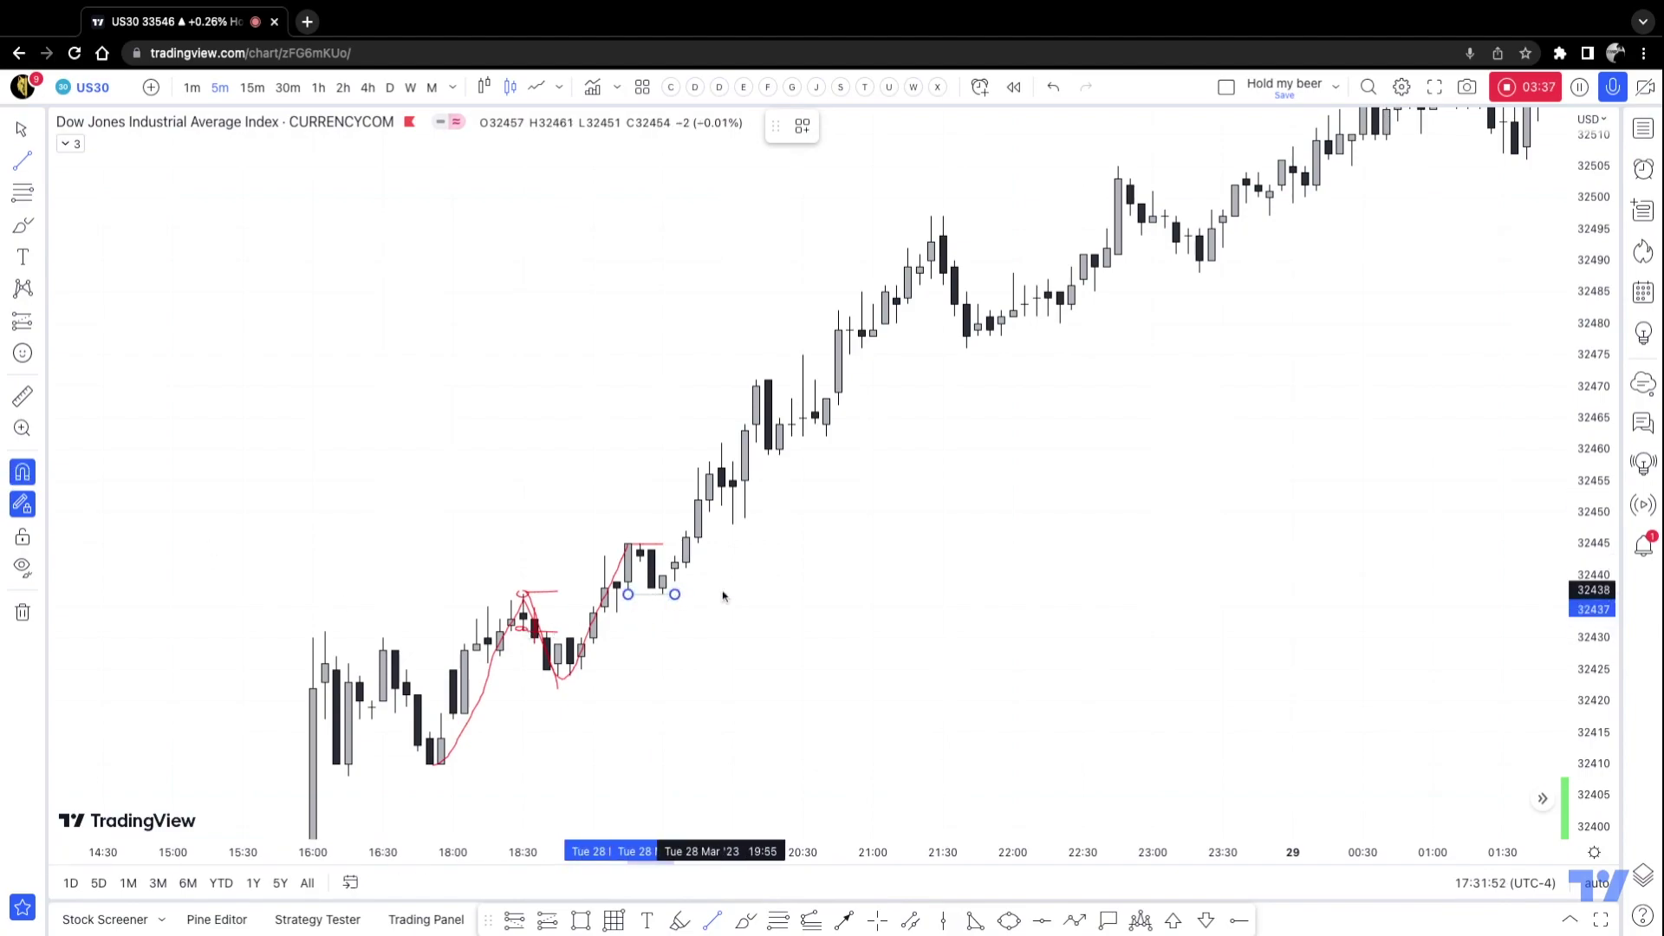
pyautogui.click(787, 561)
# Step: Delete the brushed high line above the 19:15 candle and the brushed upswing leading to it
pyautogui.moveTo(1603, 629); pyautogui.dragTo(1565, 213)
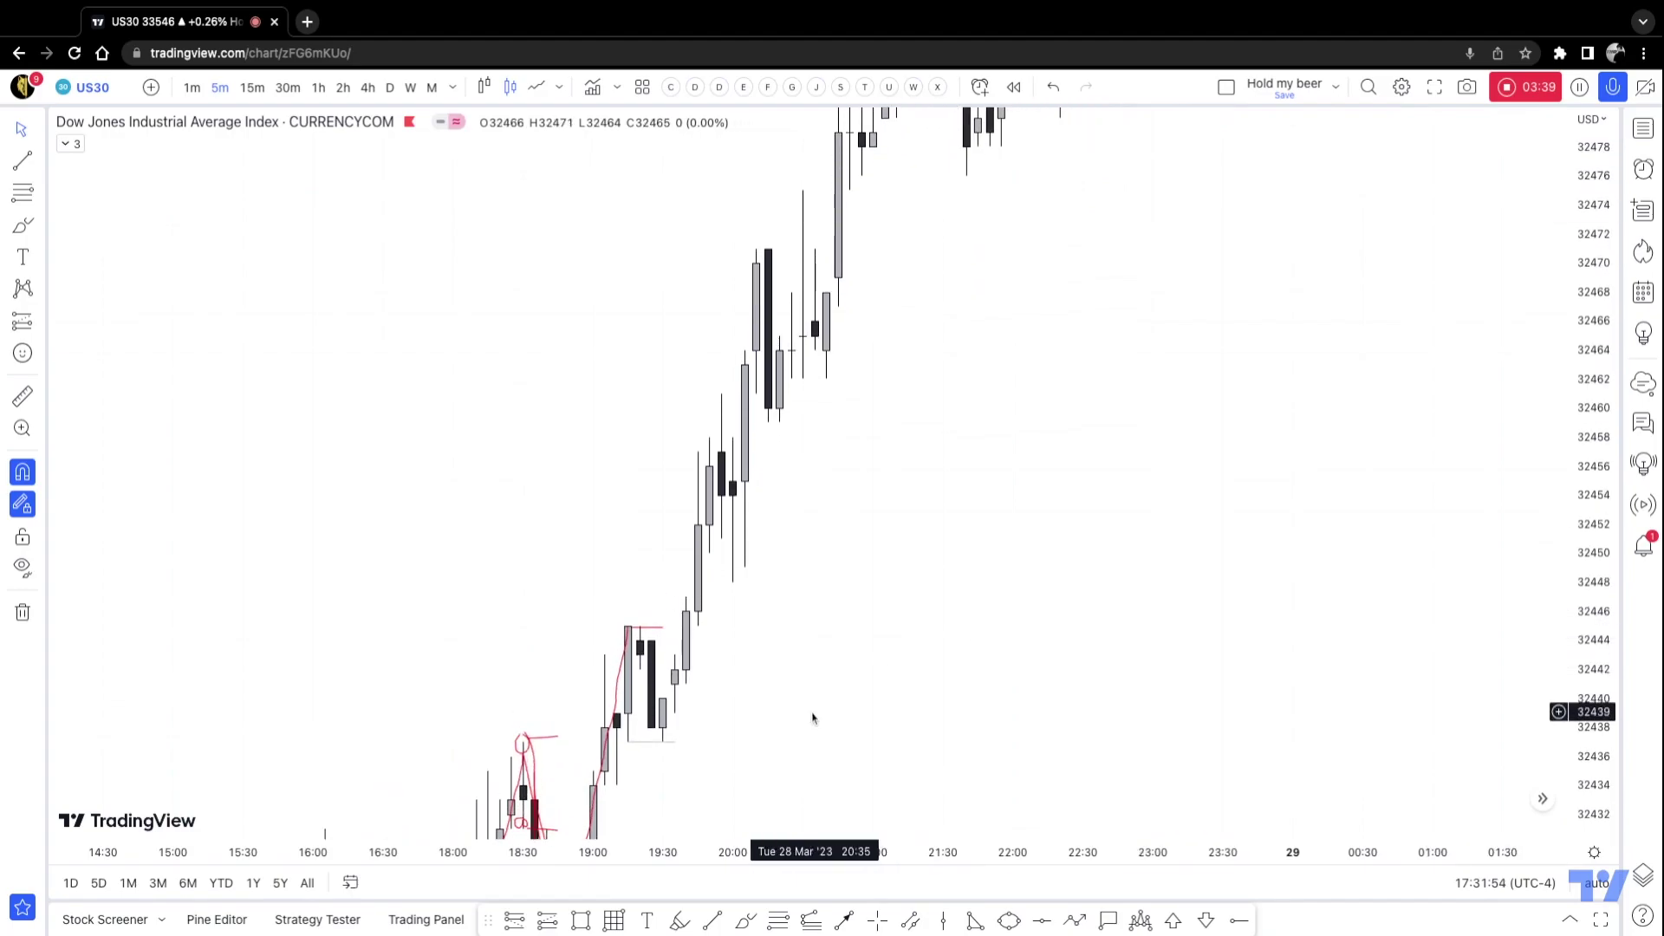
pyautogui.scroll(5, 1136, 382)
pyautogui.moveTo(808, 387); pyautogui.dragTo(1070, 431)
pyautogui.scroll(2, 1067, 428)
pyautogui.scroll(2, 919, 453)
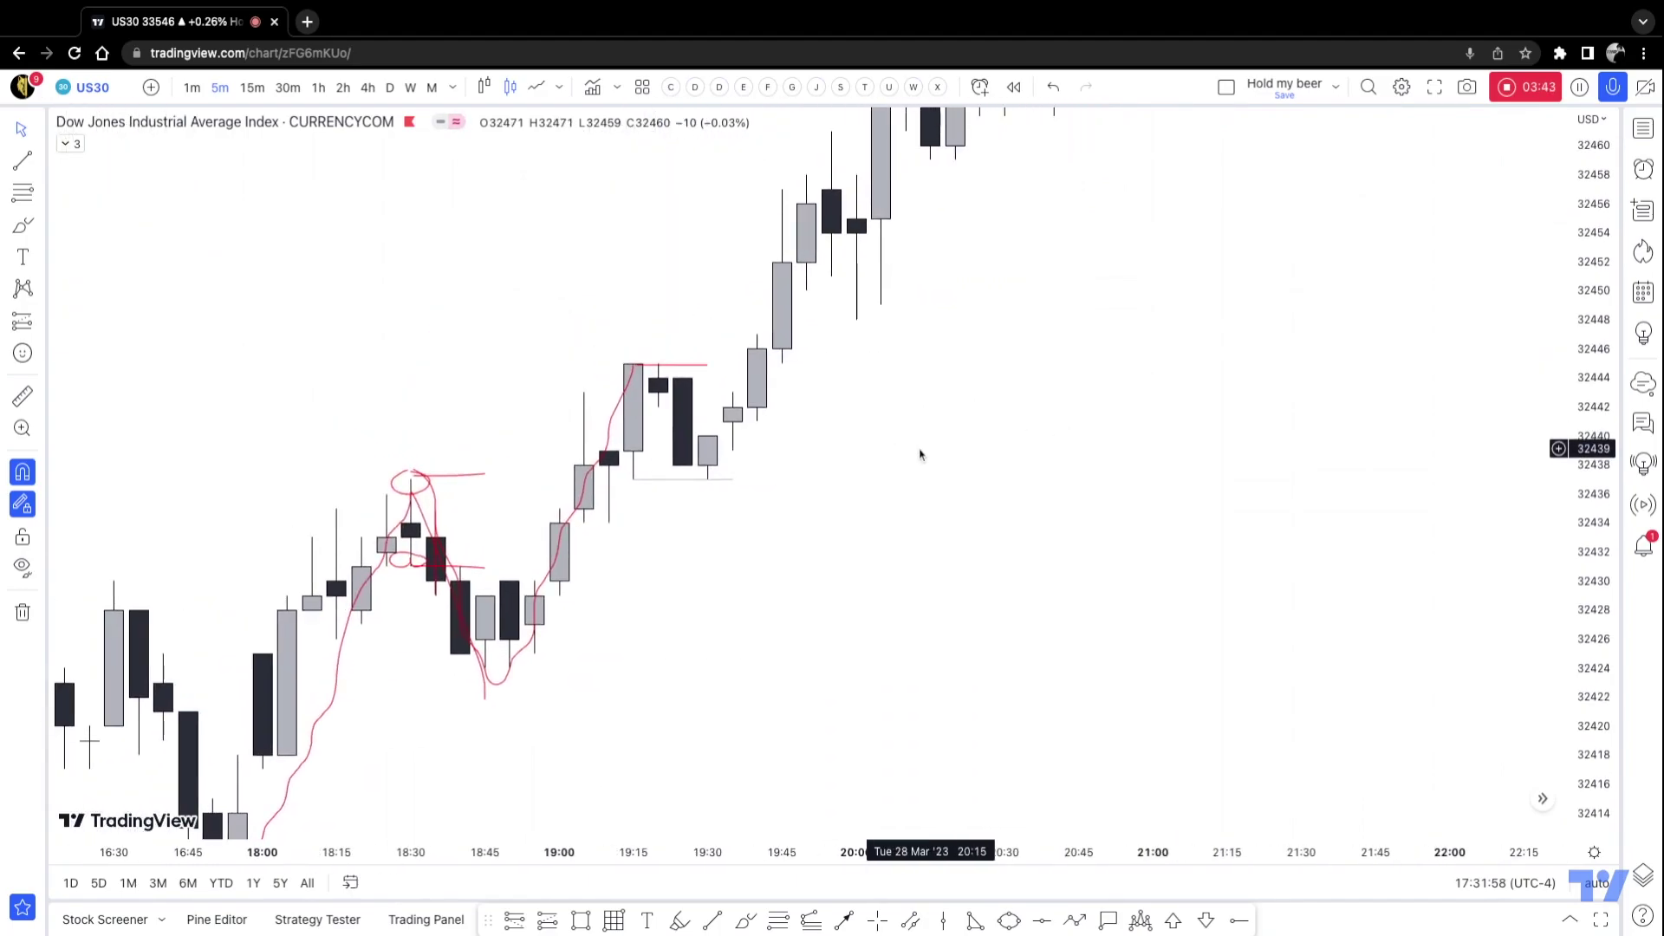
pyautogui.click(648, 481)
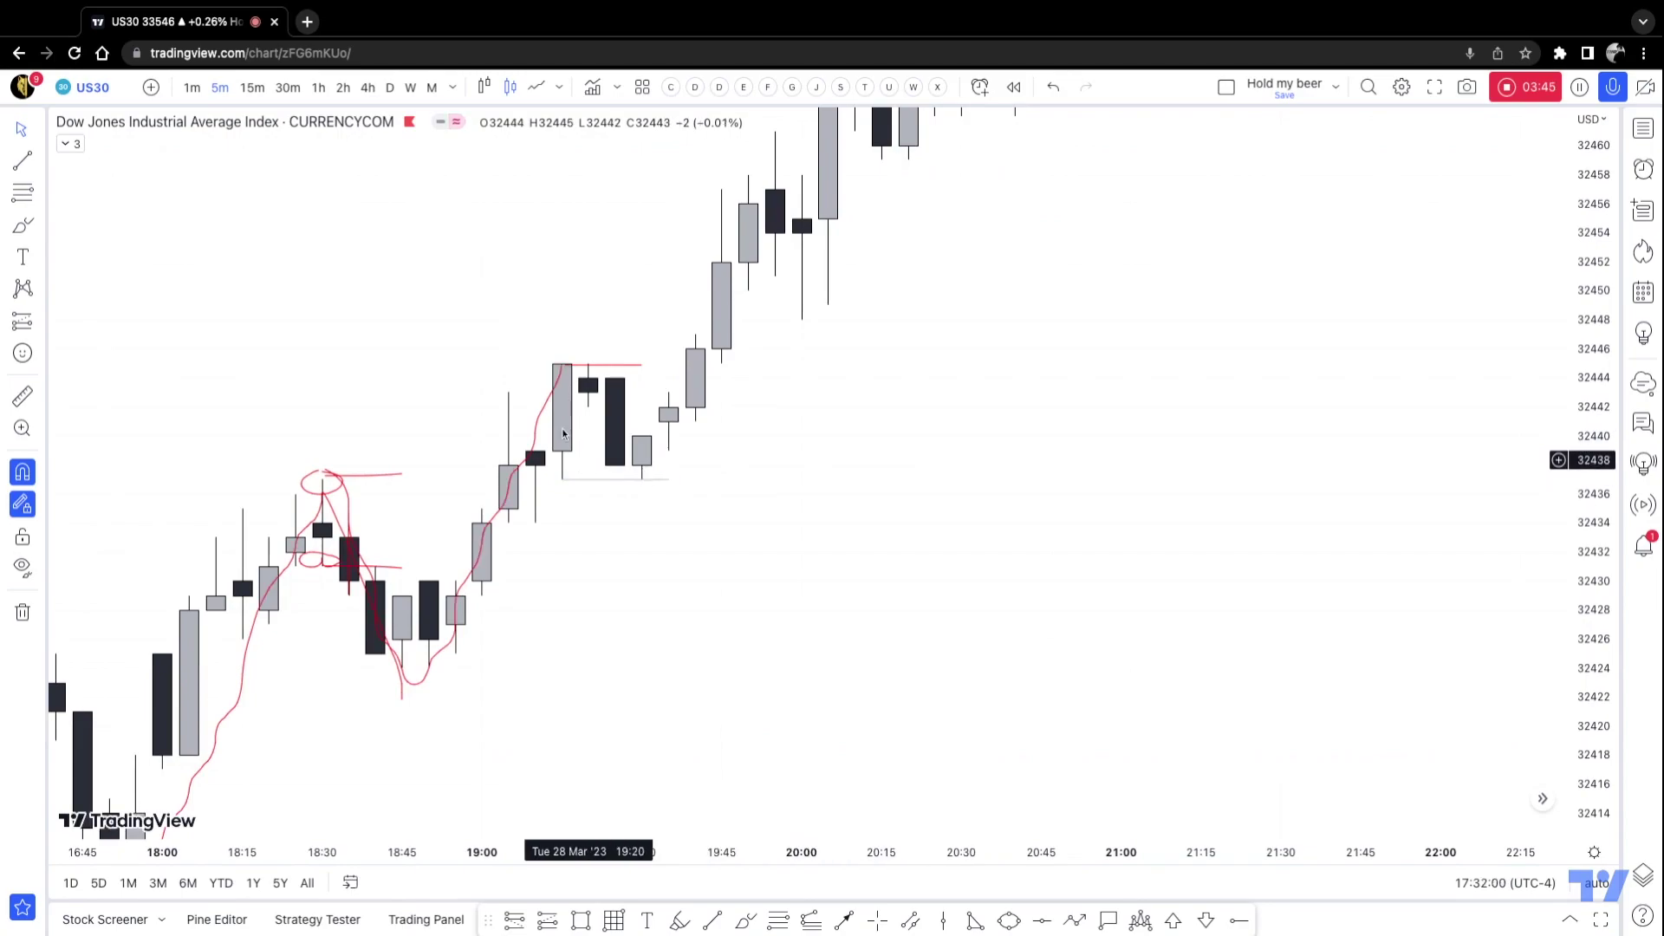
pyautogui.click(571, 367)
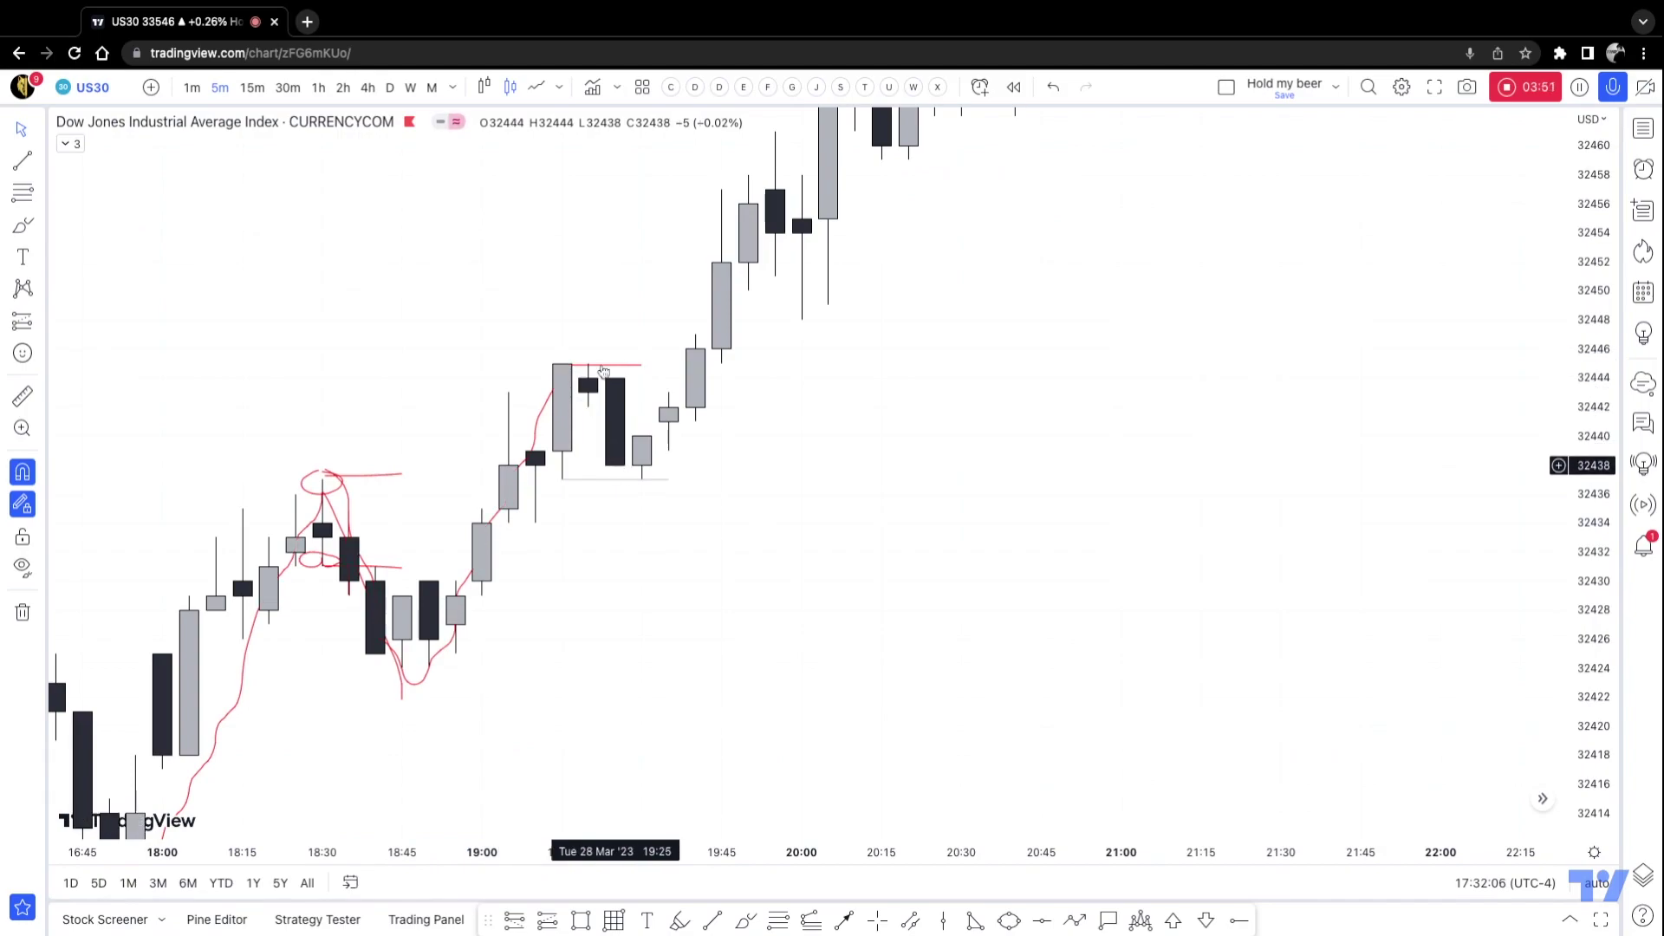
pyautogui.click(613, 366)
pyautogui.press('Delete')
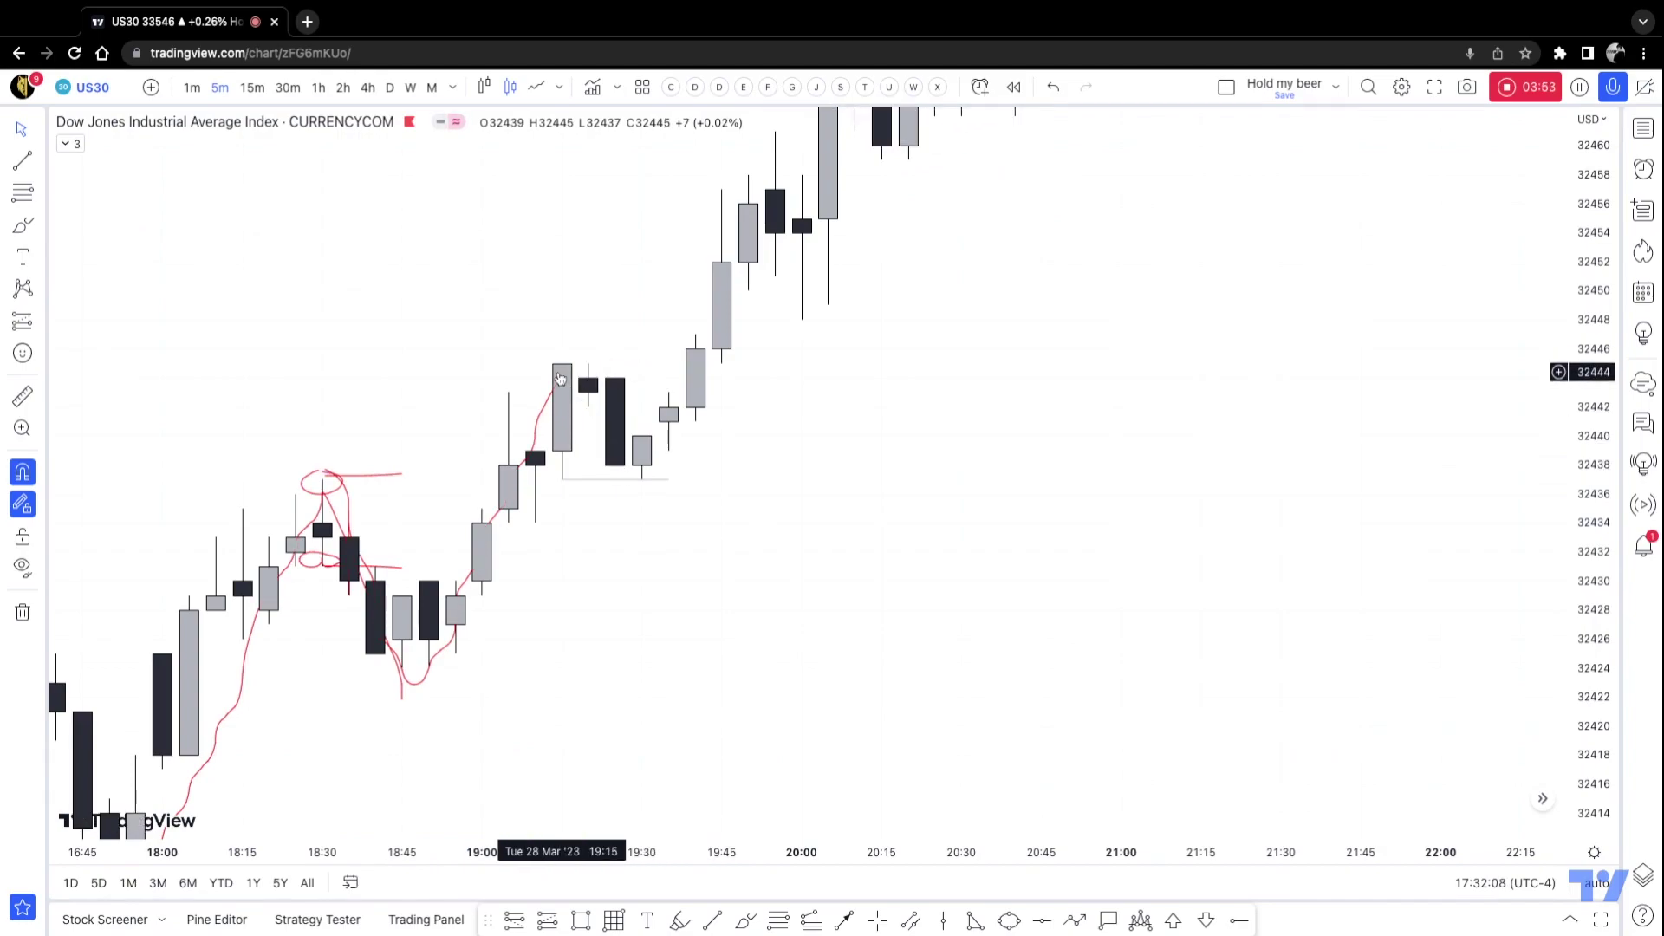
pyautogui.click(563, 377)
pyautogui.press('Delete')
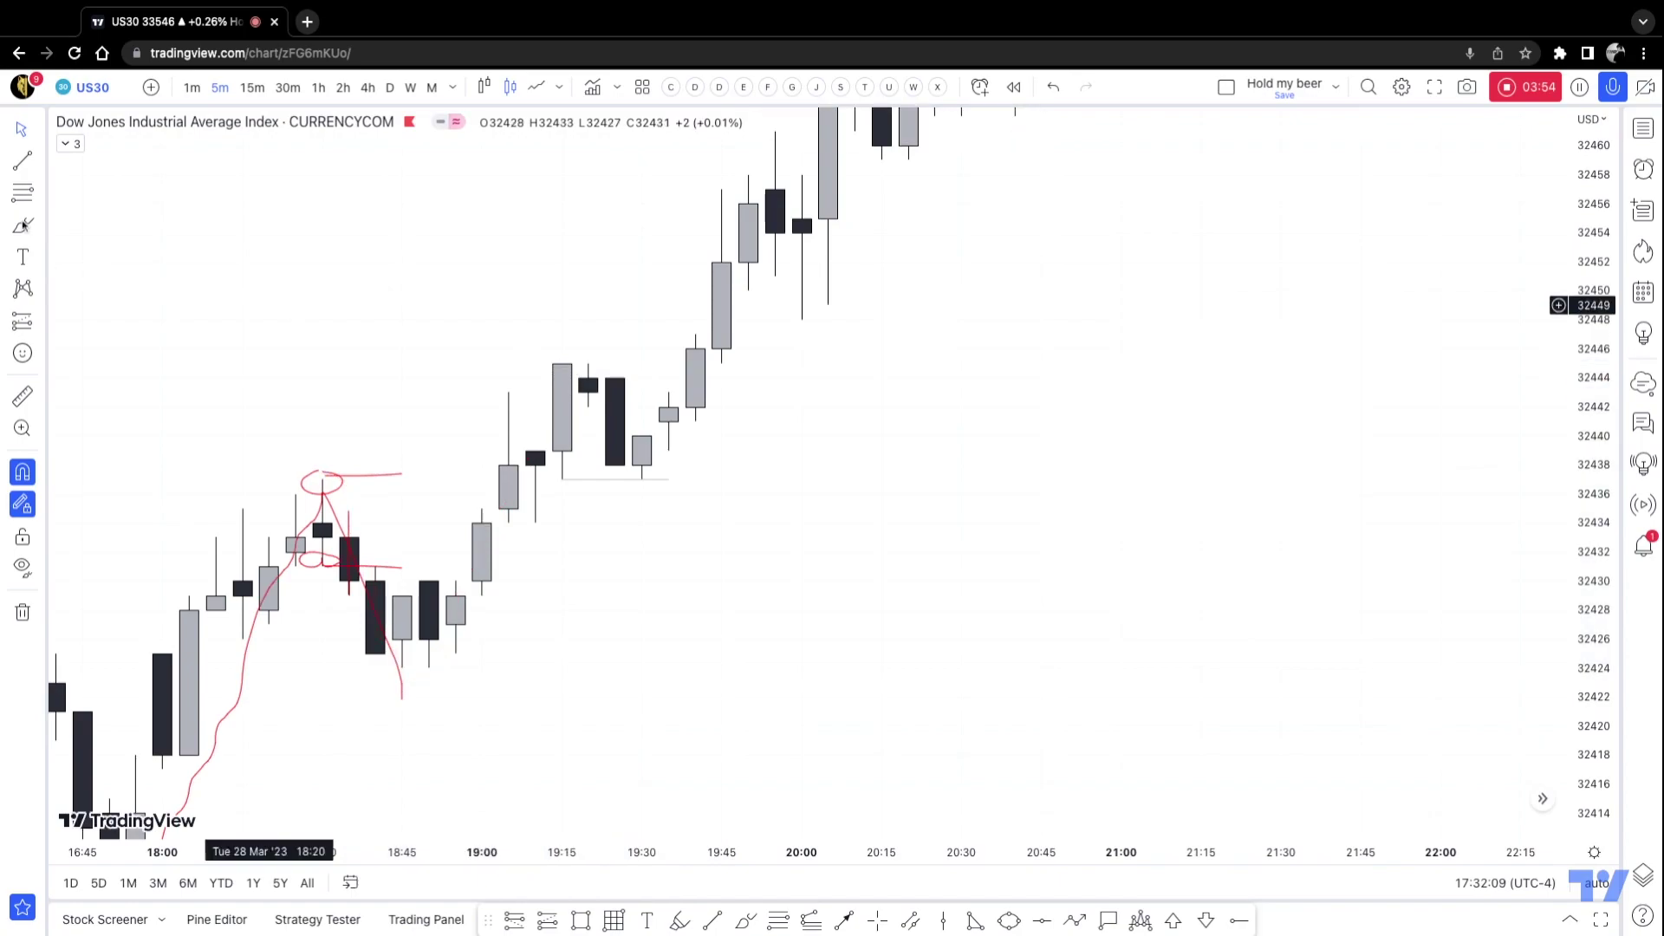
# Step: Draw a short horizontal trend line from the 19:15 candle's high at 32445
pyautogui.click(561, 371)
pyautogui.keyDown('shift'); pyautogui.click(613, 366); pyautogui.keyUp('shift')
pyautogui.click(572, 281)
# Step: Brush one continuous upswing from the 18:45 low through the 19:15 candles to the 19:55 candle's high near 32461
pyautogui.moveTo(1591, 676); pyautogui.dragTo(1592, 386)
pyautogui.moveTo(1600, 607); pyautogui.dragTo(1597, 290)
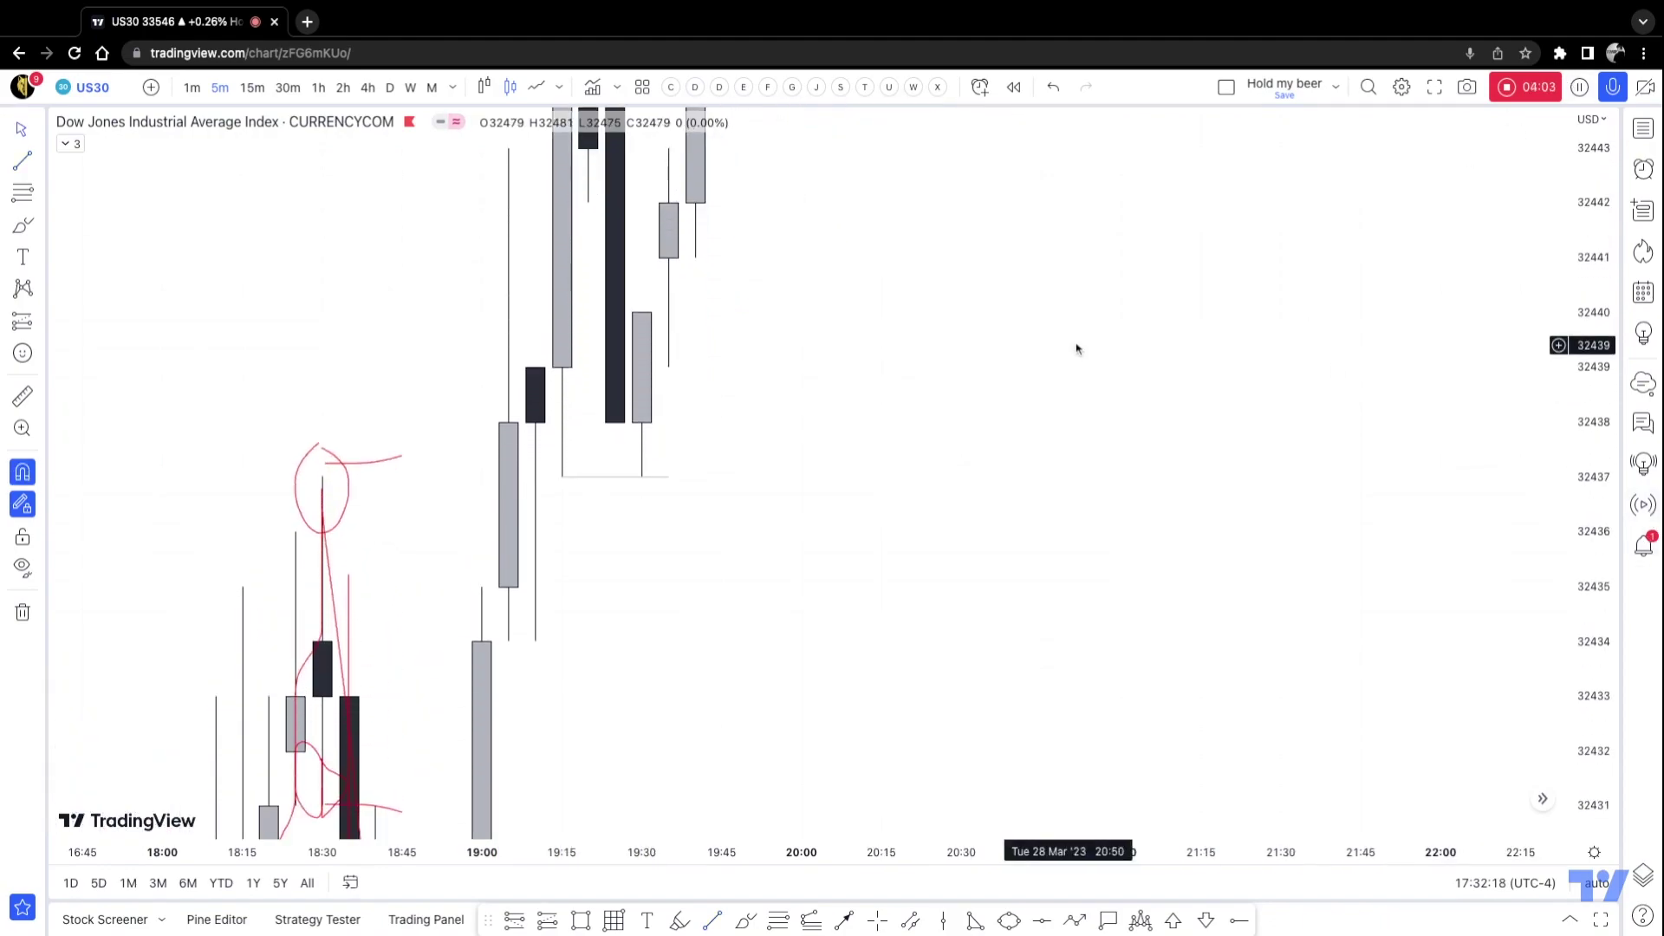
pyautogui.moveTo(1116, 424); pyautogui.dragTo(1242, 753)
pyautogui.moveTo(1582, 562); pyautogui.dragTo(1597, 798)
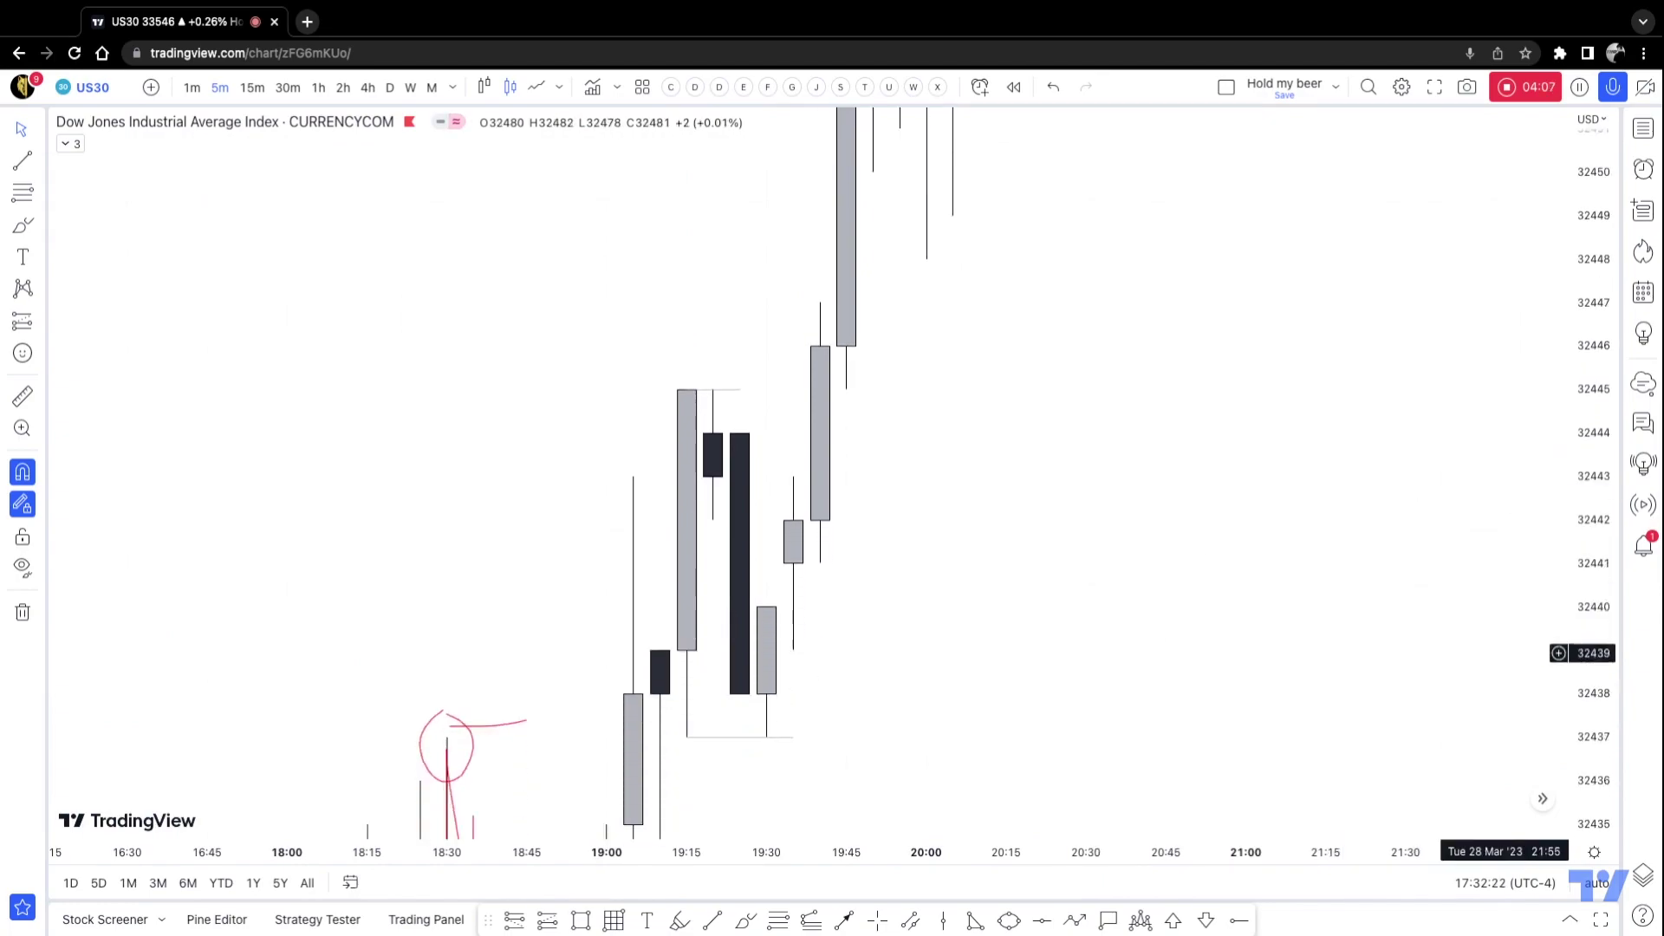
pyautogui.moveTo(1595, 613); pyautogui.dragTo(1593, 801)
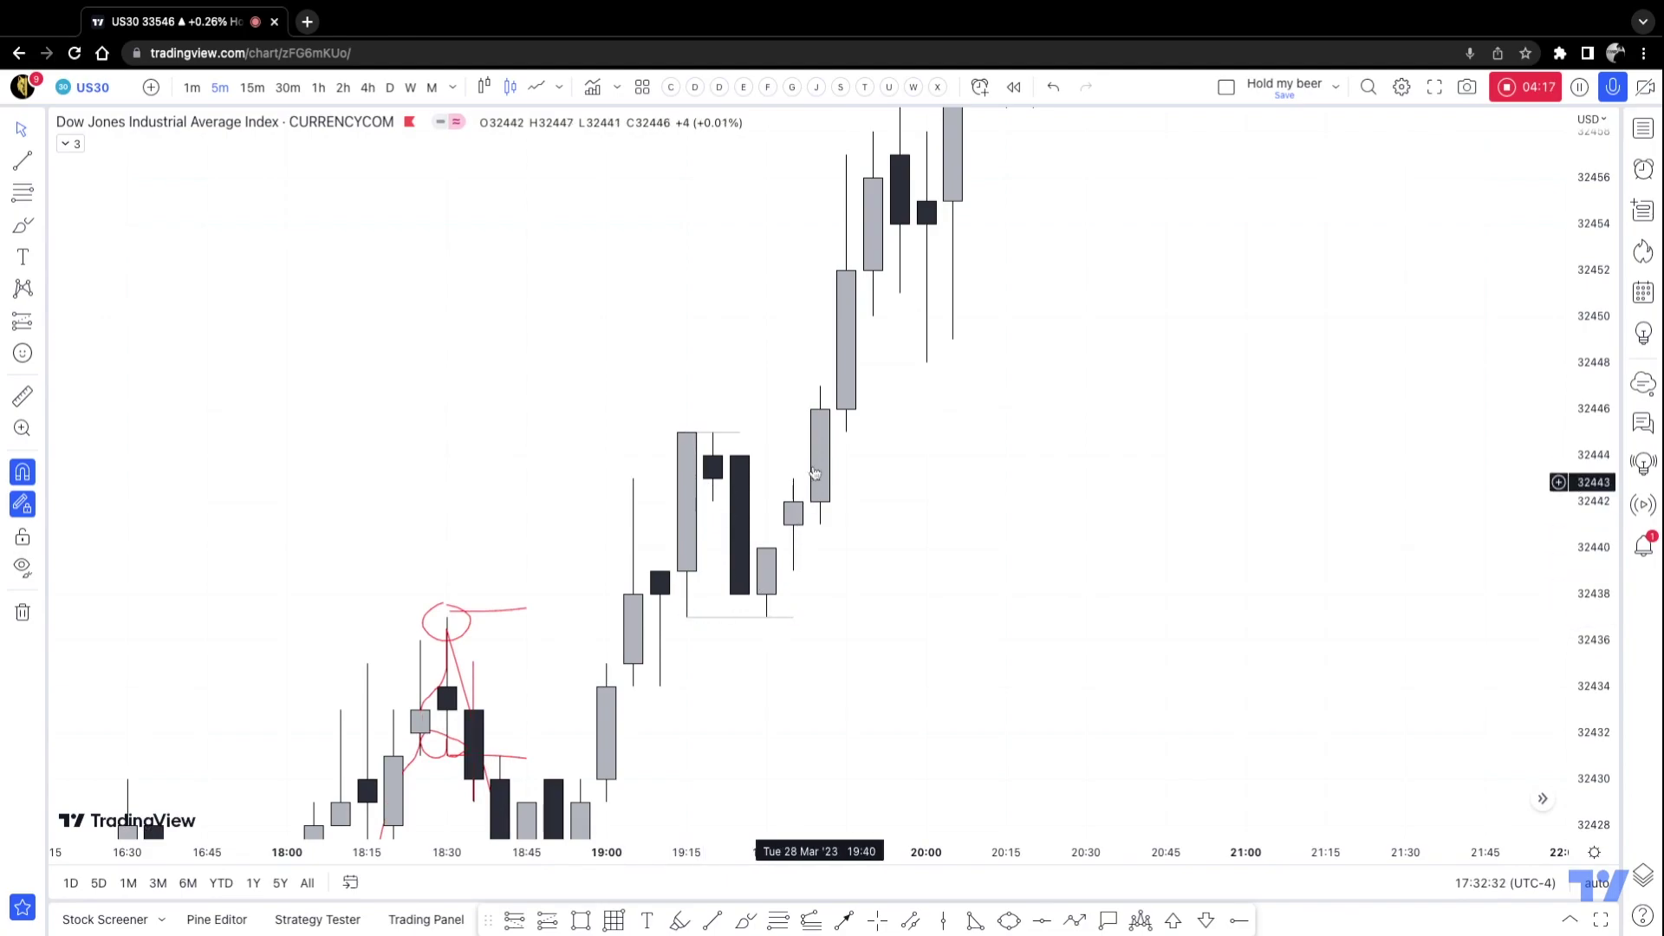
pyautogui.moveTo(1167, 412); pyautogui.dragTo(1036, 455)
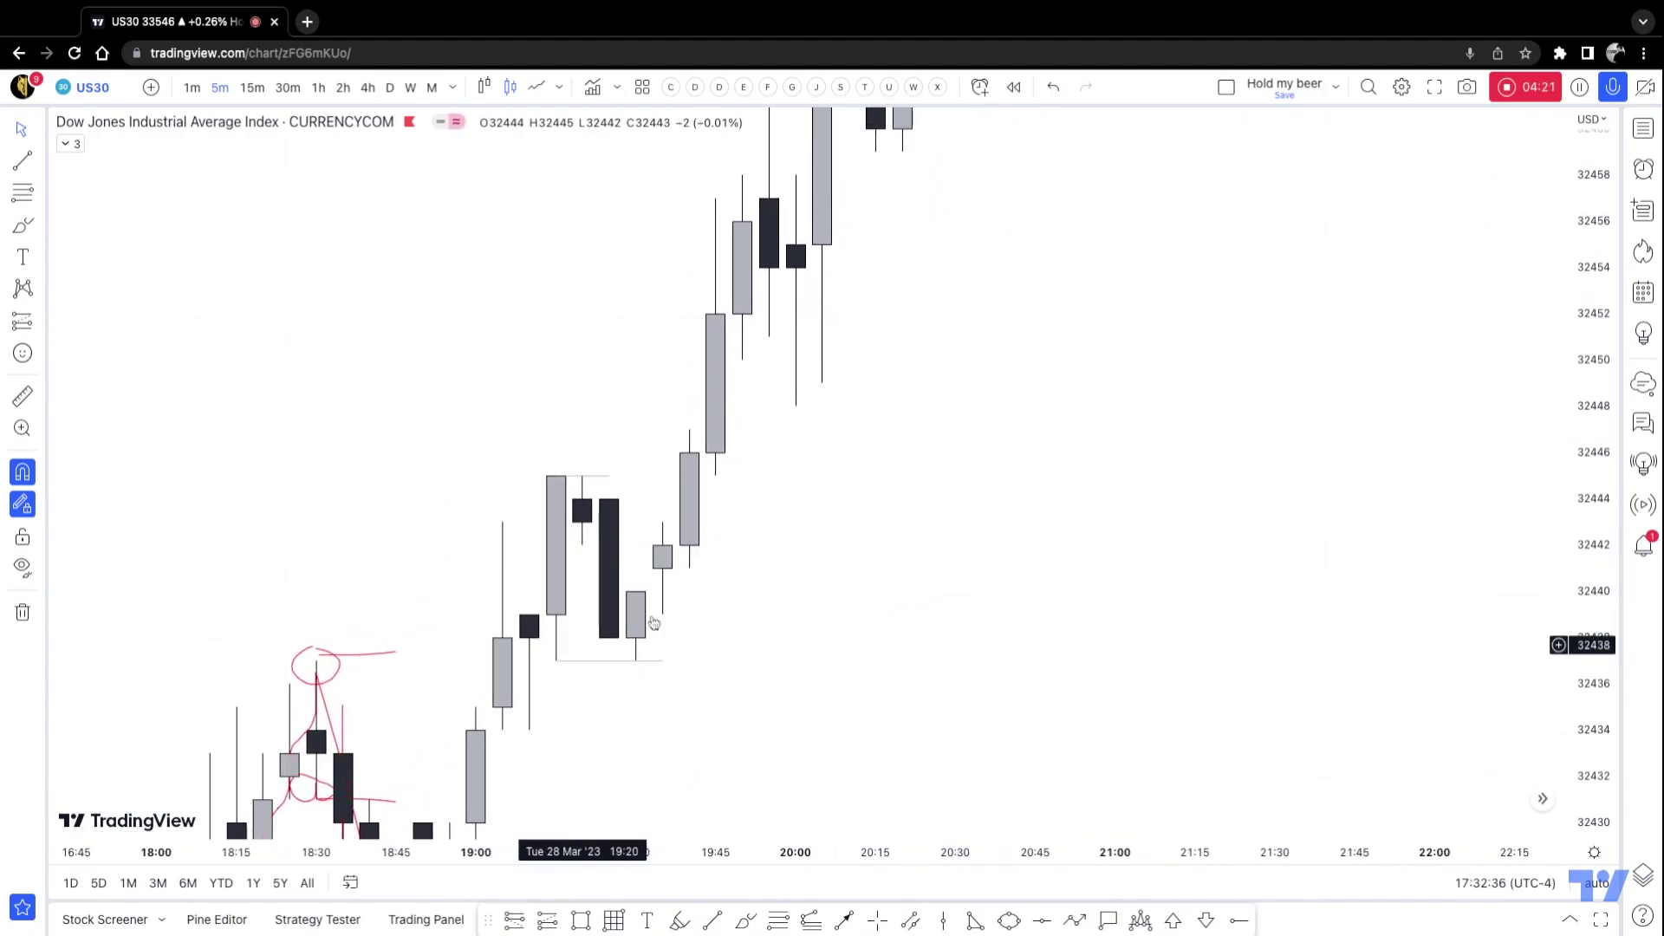
pyautogui.moveTo(1575, 429); pyautogui.dragTo(1576, 669)
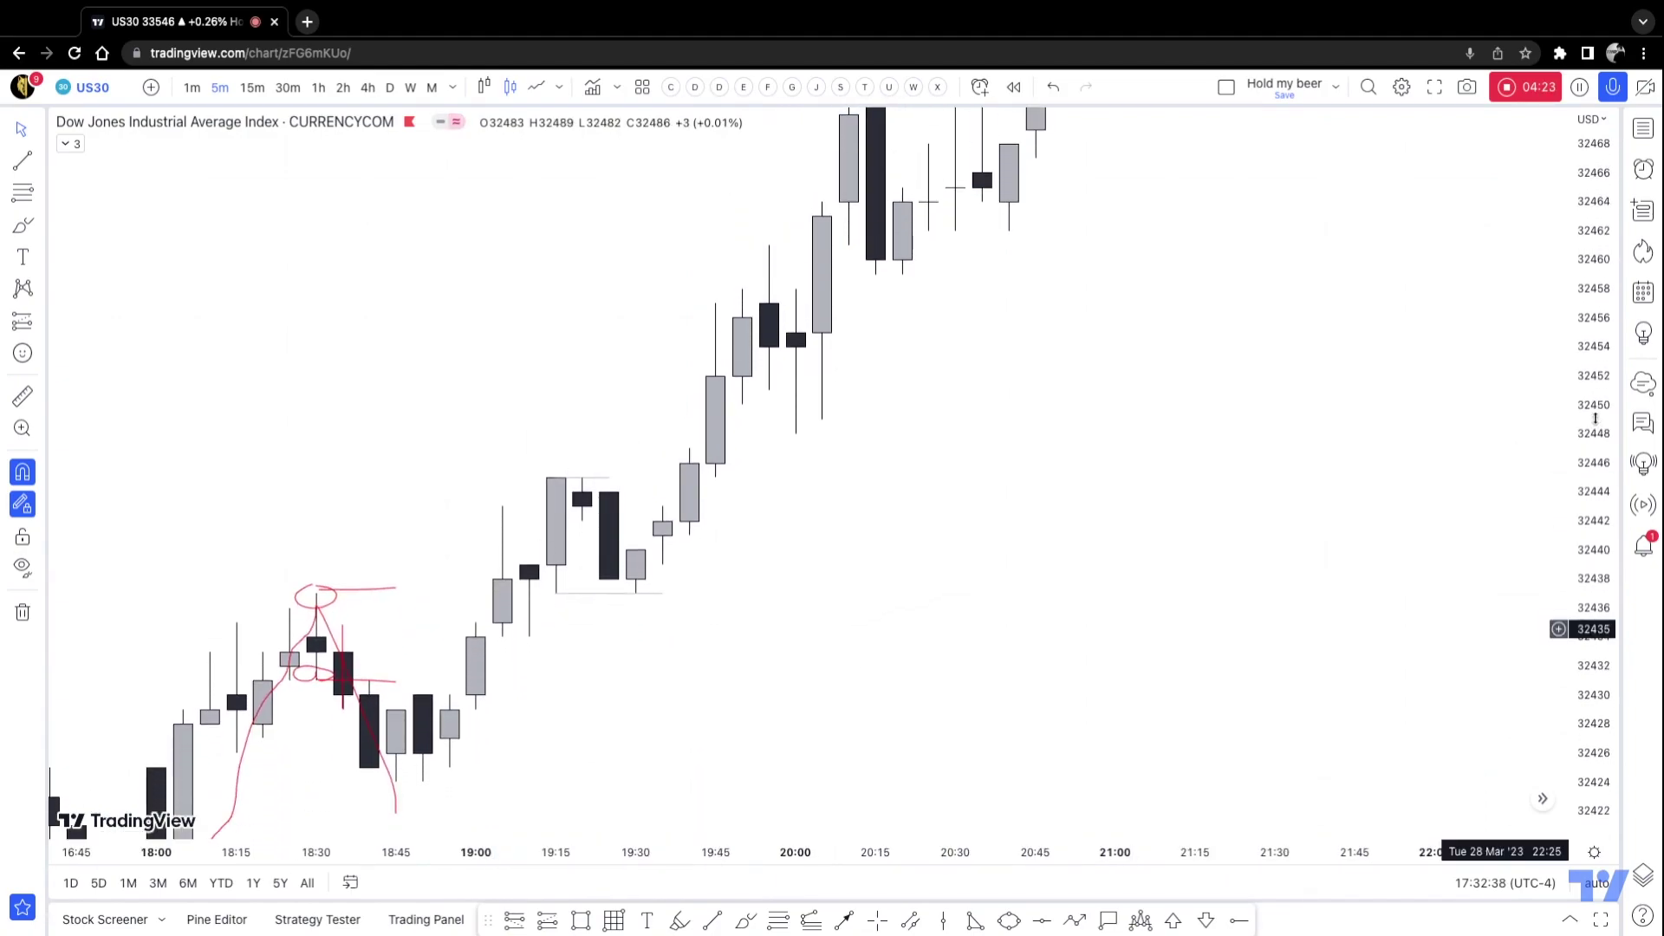
pyautogui.click(747, 922)
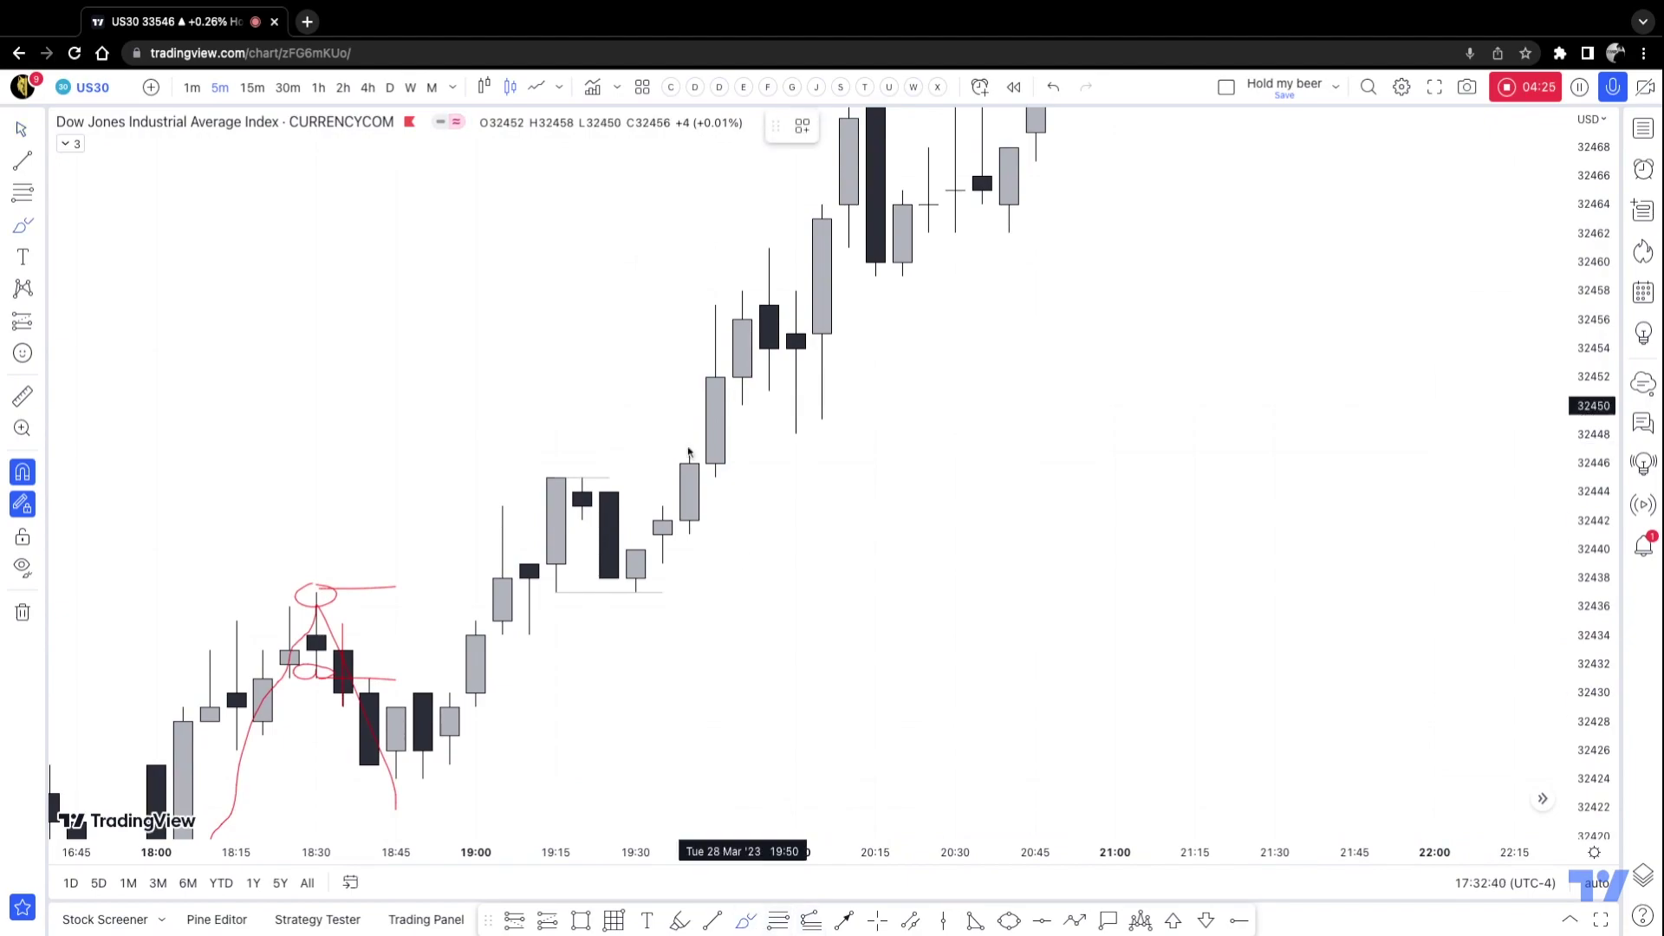
pyautogui.moveTo(398, 802)
pyautogui.mouseDown()
pyautogui.moveTo(610, 492)
pyautogui.moveTo(637, 487)
pyautogui.moveTo(769, 304)
pyautogui.moveTo(769, 249)
pyautogui.moveTo(796, 246)
pyautogui.mouseUp()
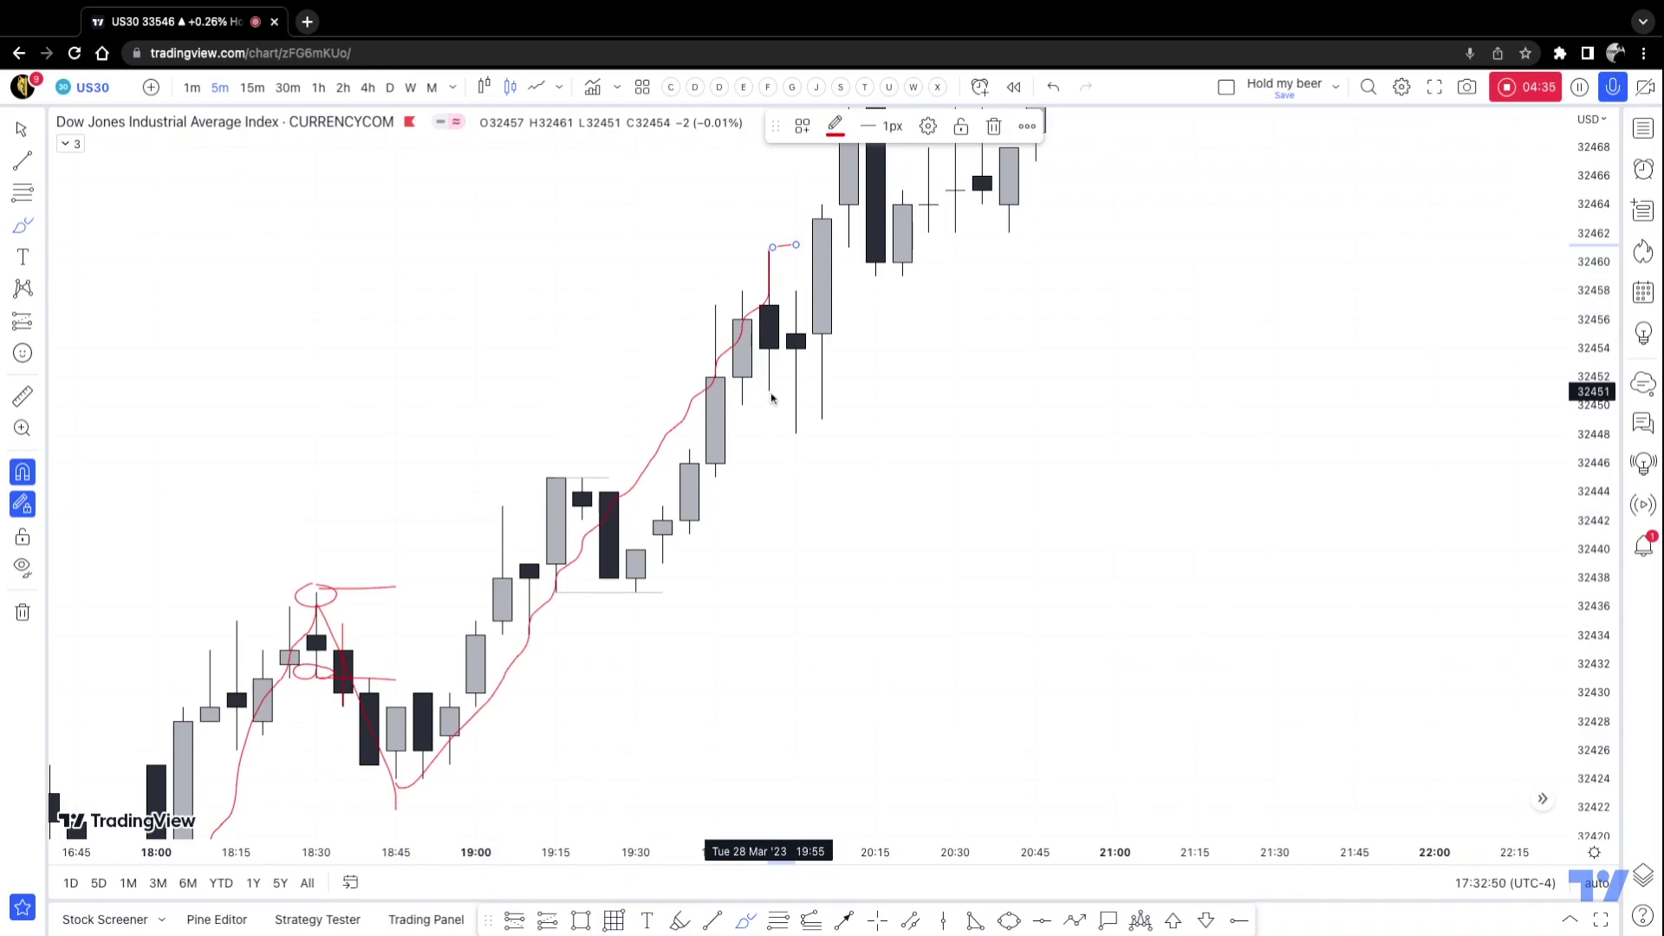
# Step: Brush a line at the 19:55 candle's low near 32451 and the swing around it, and circle the candles around 19:15
pyautogui.moveTo(770, 392)
pyautogui.mouseDown()
pyautogui.moveTo(795, 351)
pyautogui.moveTo(848, 390)
pyautogui.mouseUp()
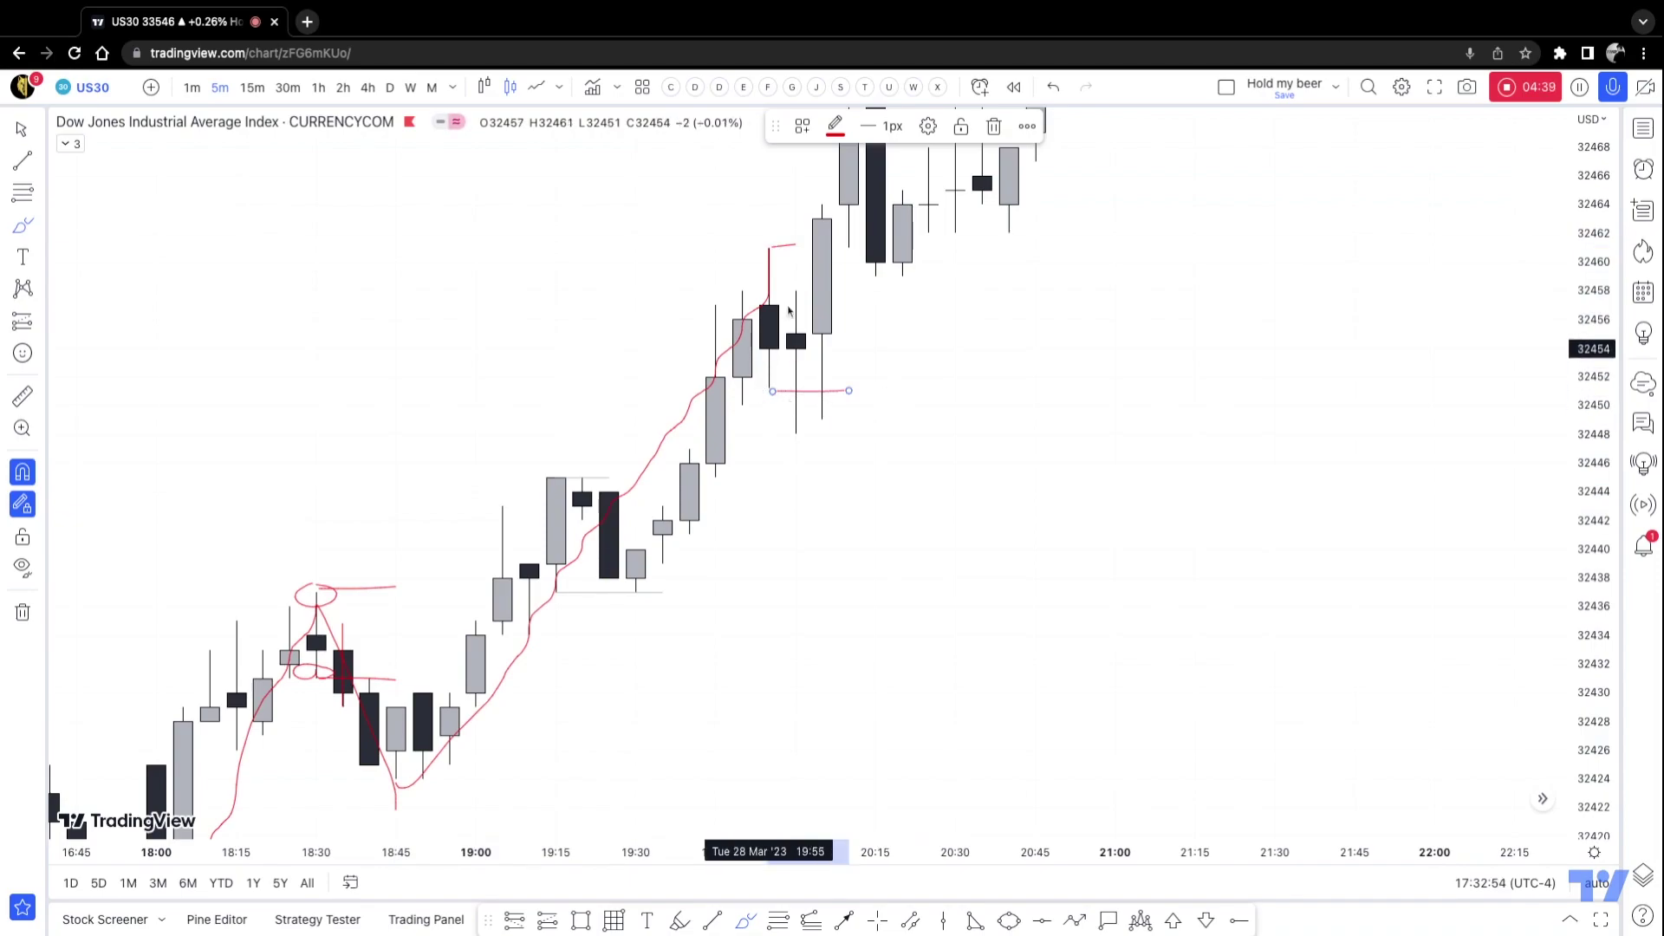
pyautogui.moveTo(794, 301); pyautogui.dragTo(795, 433)
pyautogui.moveTo(794, 299); pyautogui.dragTo(821, 139)
pyautogui.moveTo(730, 351)
pyautogui.mouseDown()
pyautogui.moveTo(763, 255)
pyautogui.moveTo(810, 425)
pyautogui.moveTo(889, 234)
pyautogui.mouseUp()
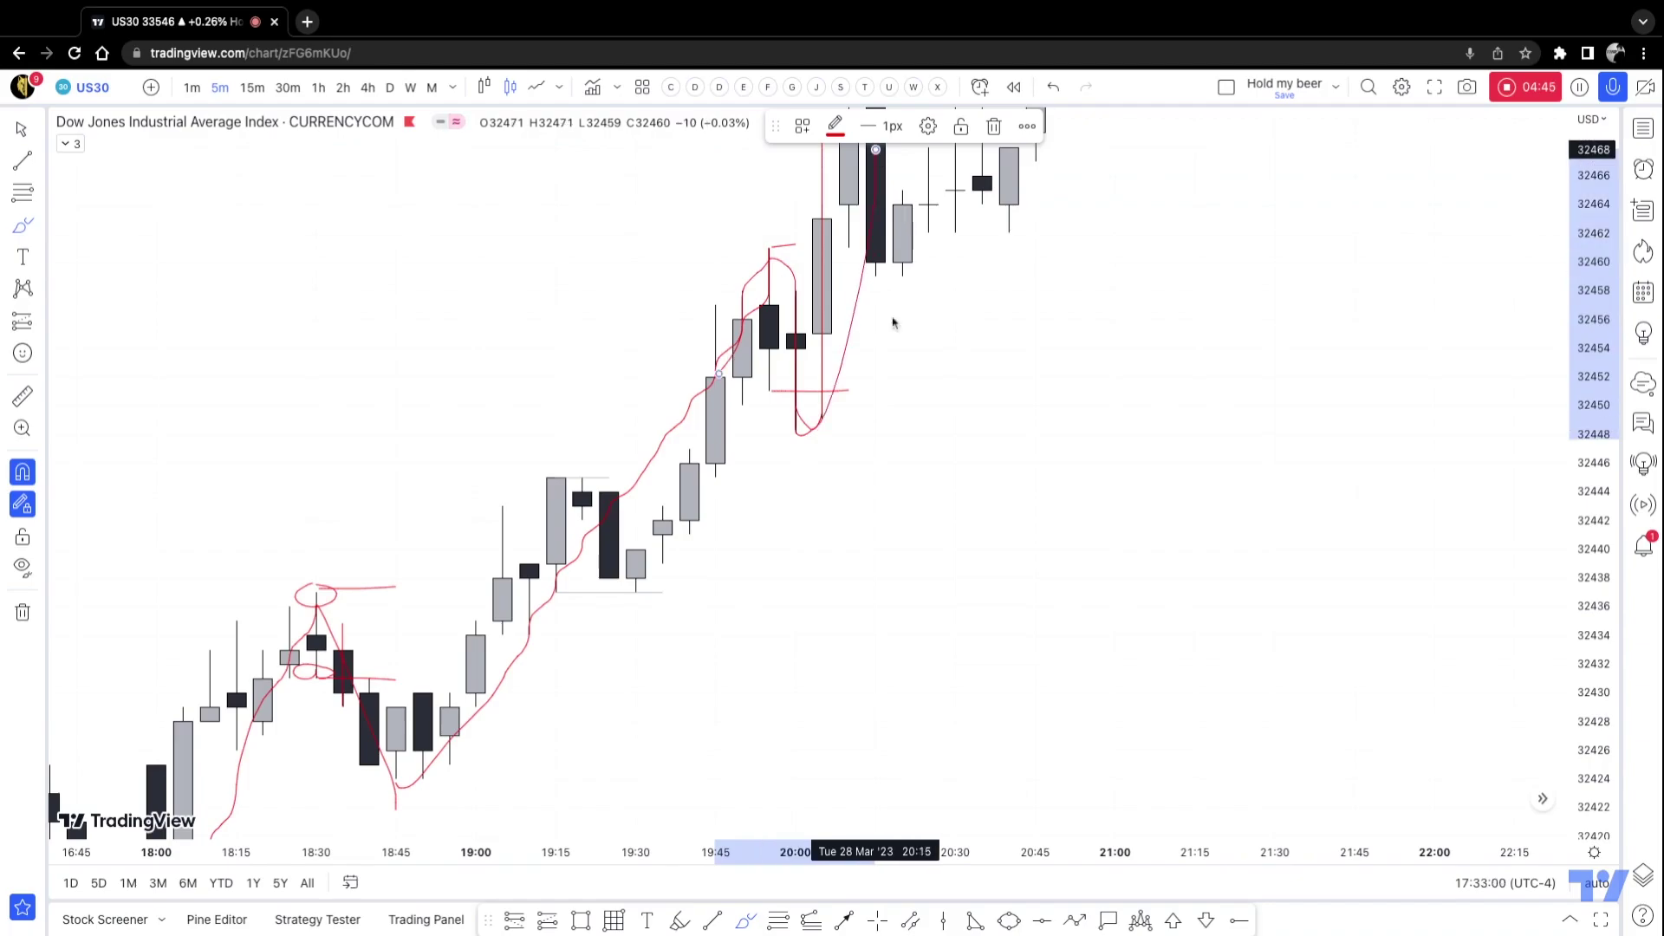
pyautogui.moveTo(607, 433)
pyautogui.mouseDown()
pyautogui.moveTo(481, 511)
pyautogui.moveTo(698, 486)
pyautogui.moveTo(607, 432)
pyautogui.mouseUp()
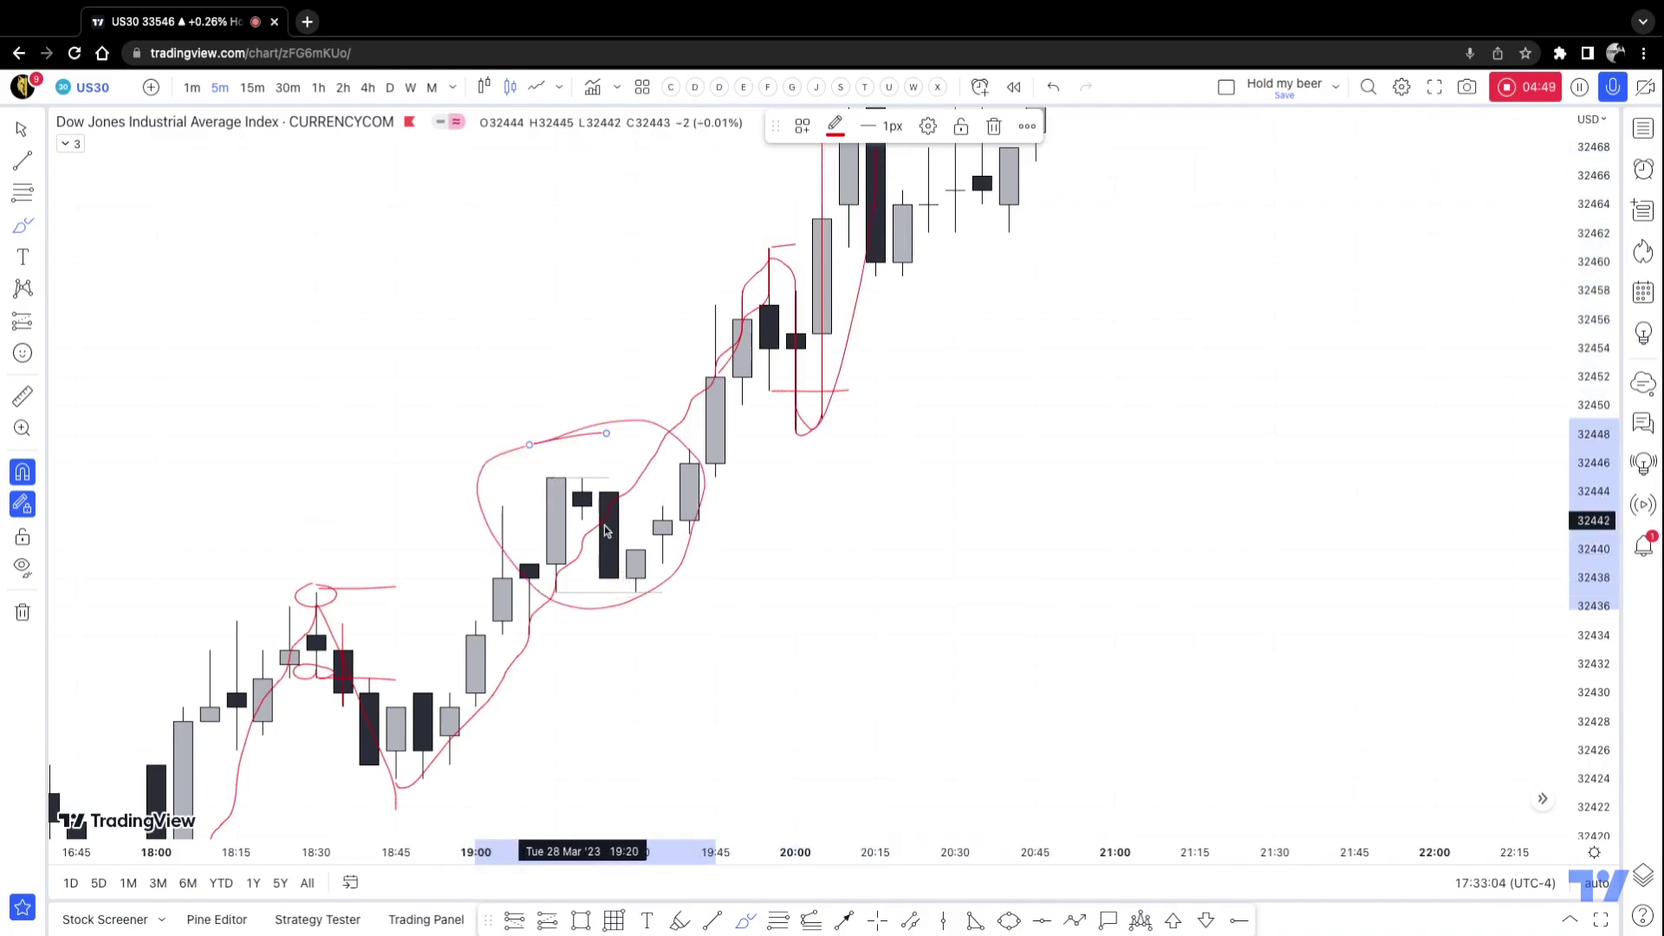
# Step: Undo all brush marks and trend lines drawn on the real price action
pyautogui.click(1053, 87)
pyautogui.click(1053, 86)
pyautogui.click(1053, 86)
pyautogui.click(1053, 87)
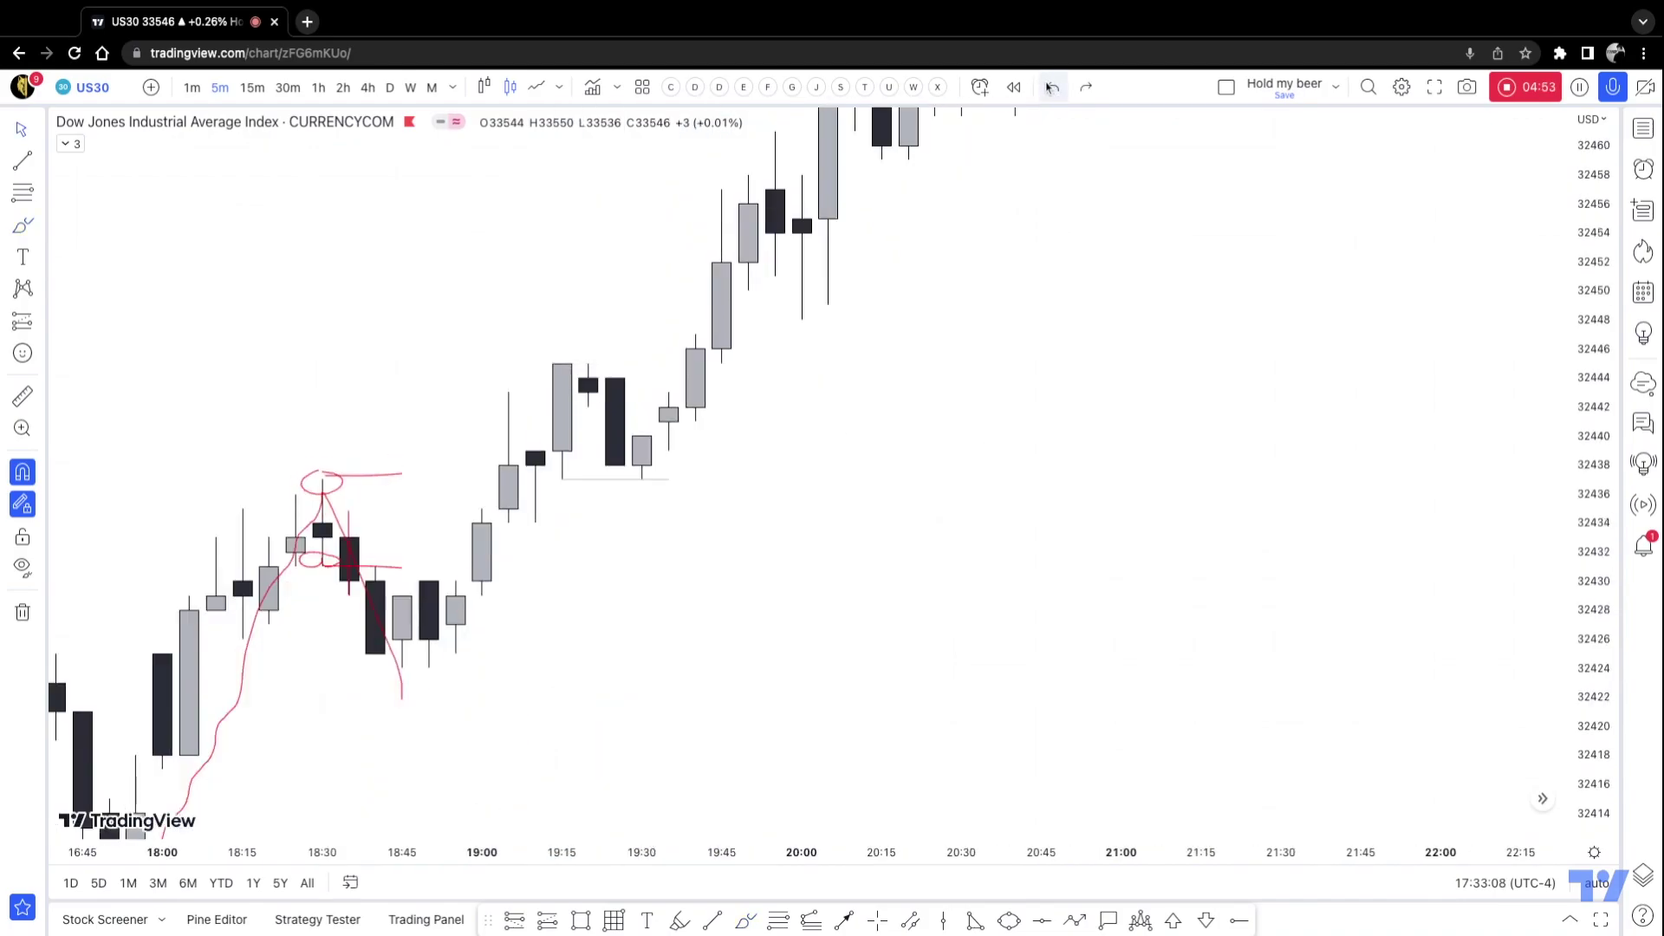
pyautogui.click(1053, 86)
pyautogui.click(1052, 87)
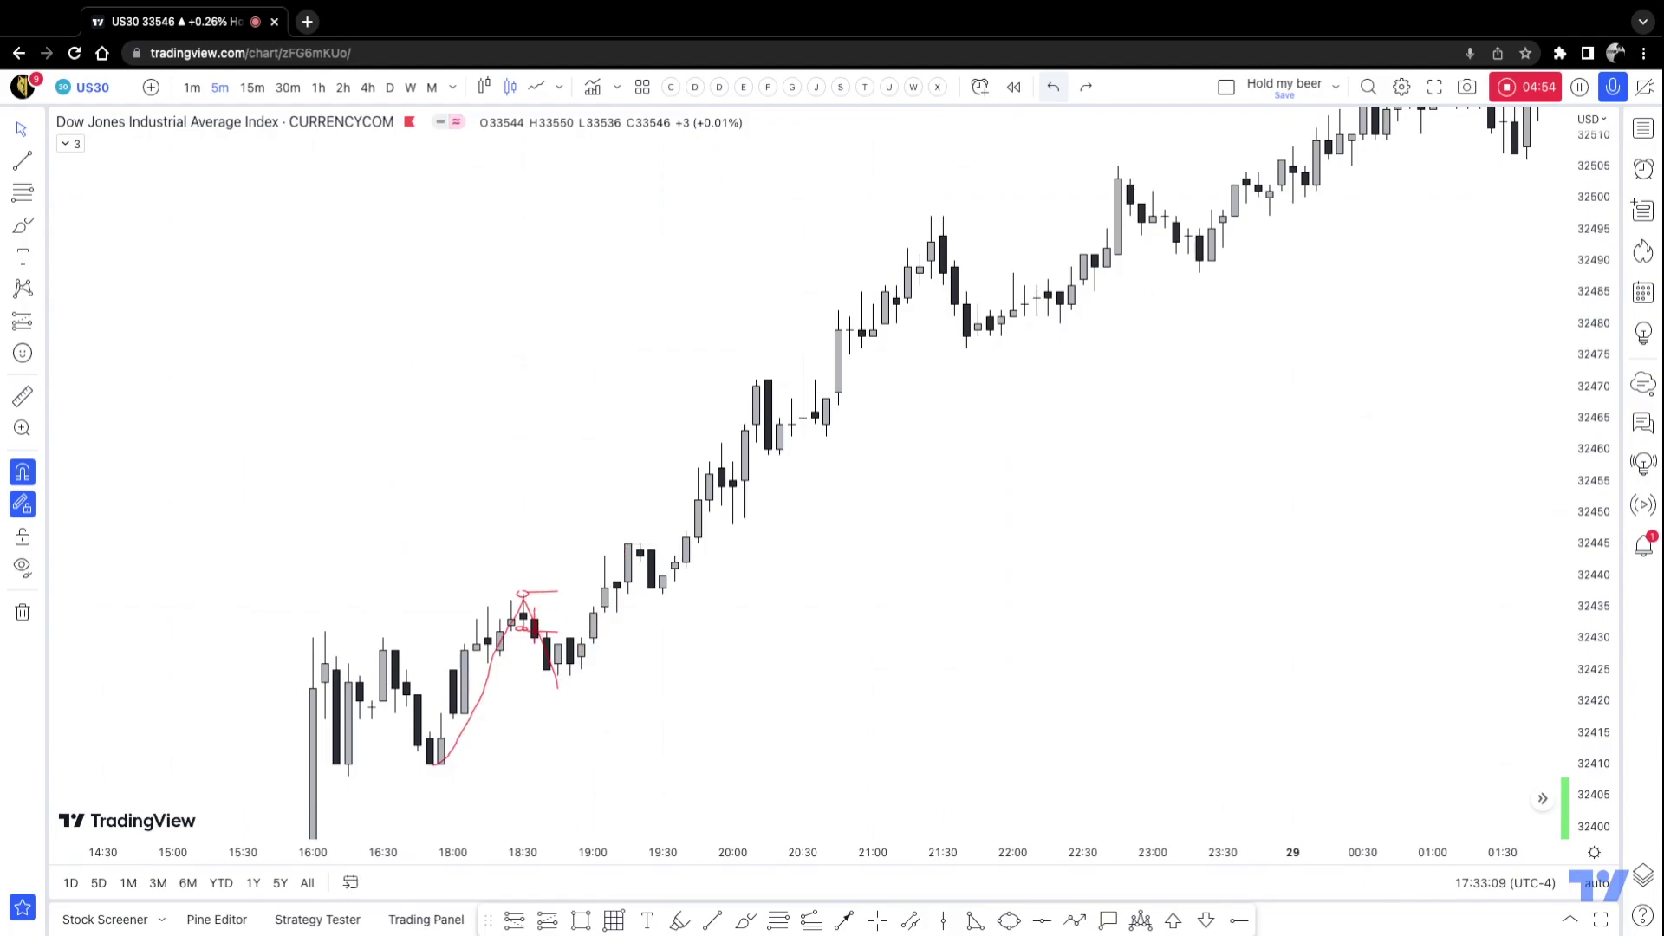
pyautogui.click(1054, 87)
pyautogui.click(1053, 86)
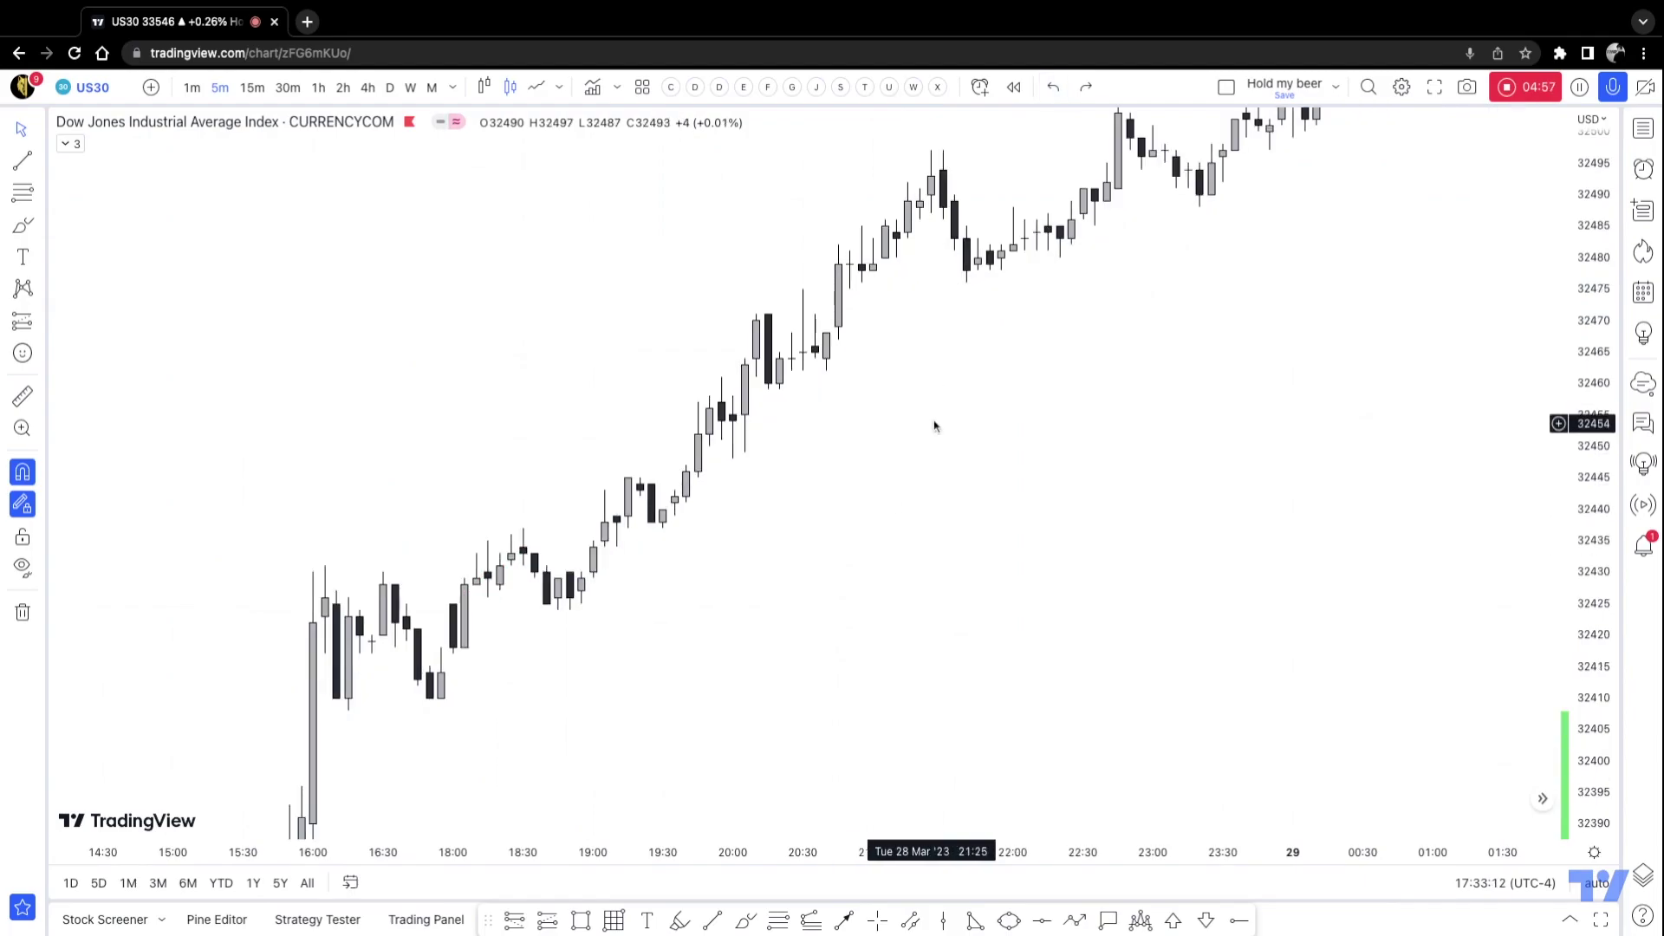
# Step: Examine the uptrend's candles and pullbacks between about 20:00 and 00:30
pyautogui.moveTo(1075, 371); pyautogui.dragTo(1010, 432)
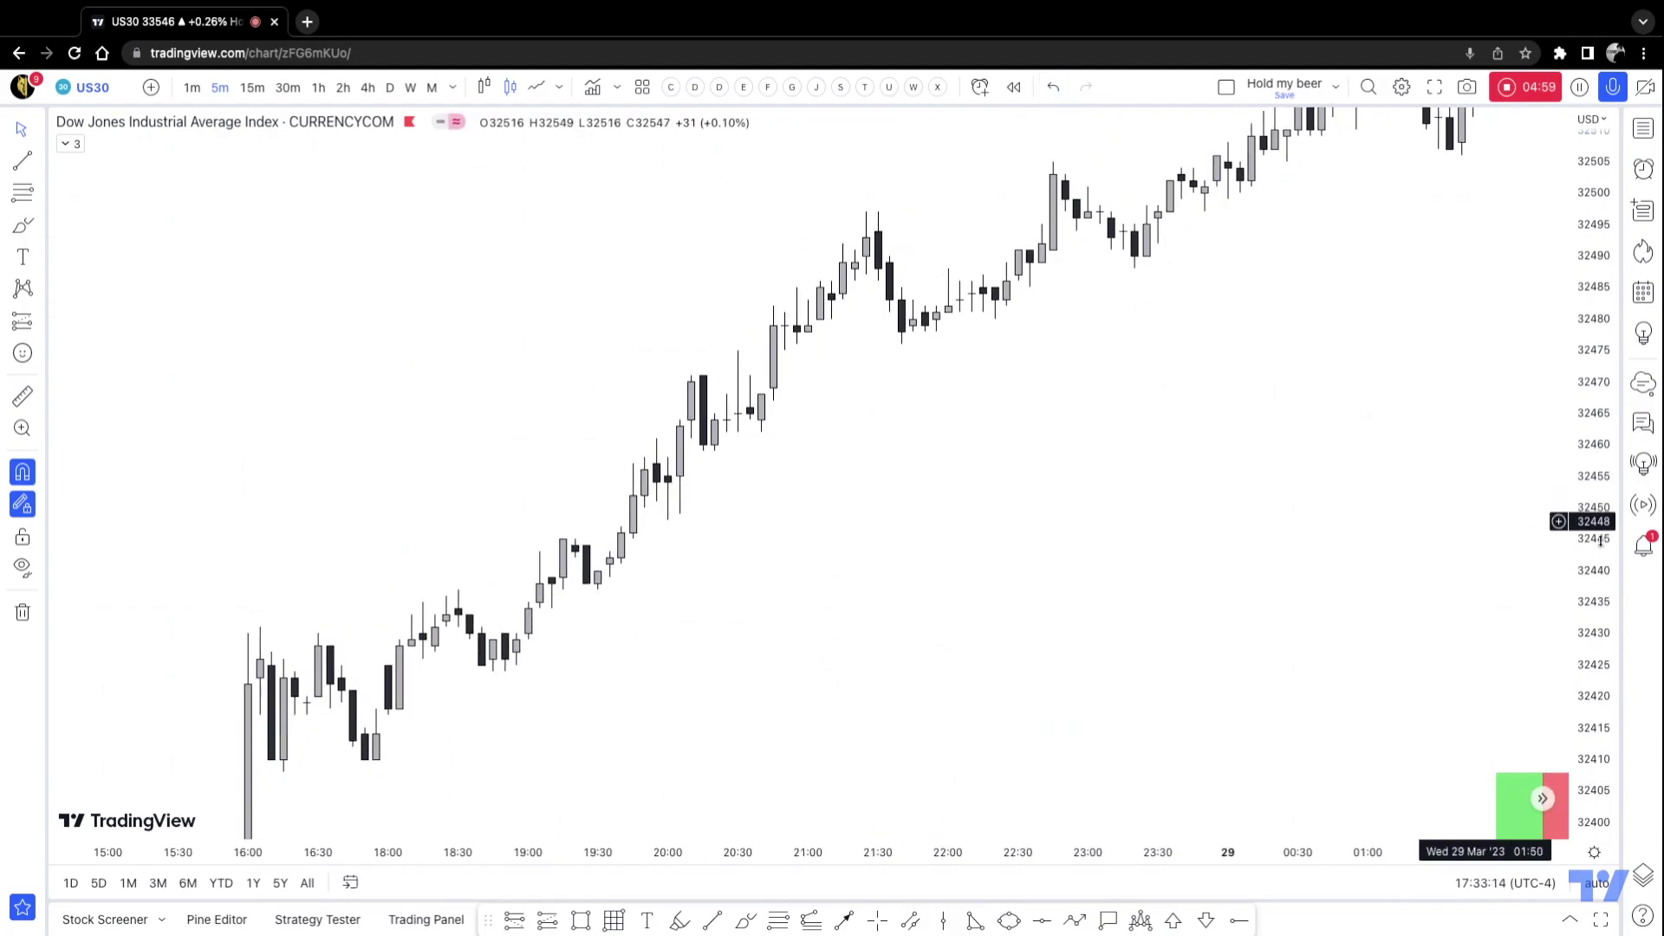
pyautogui.moveTo(1584, 541); pyautogui.dragTo(1574, 451)
pyautogui.scroll(3, 1184, 539)
pyautogui.moveTo(1032, 381); pyautogui.dragTo(978, 631)
pyautogui.scroll(1, 978, 631)
pyautogui.moveTo(1586, 661); pyautogui.dragTo(1586, 468)
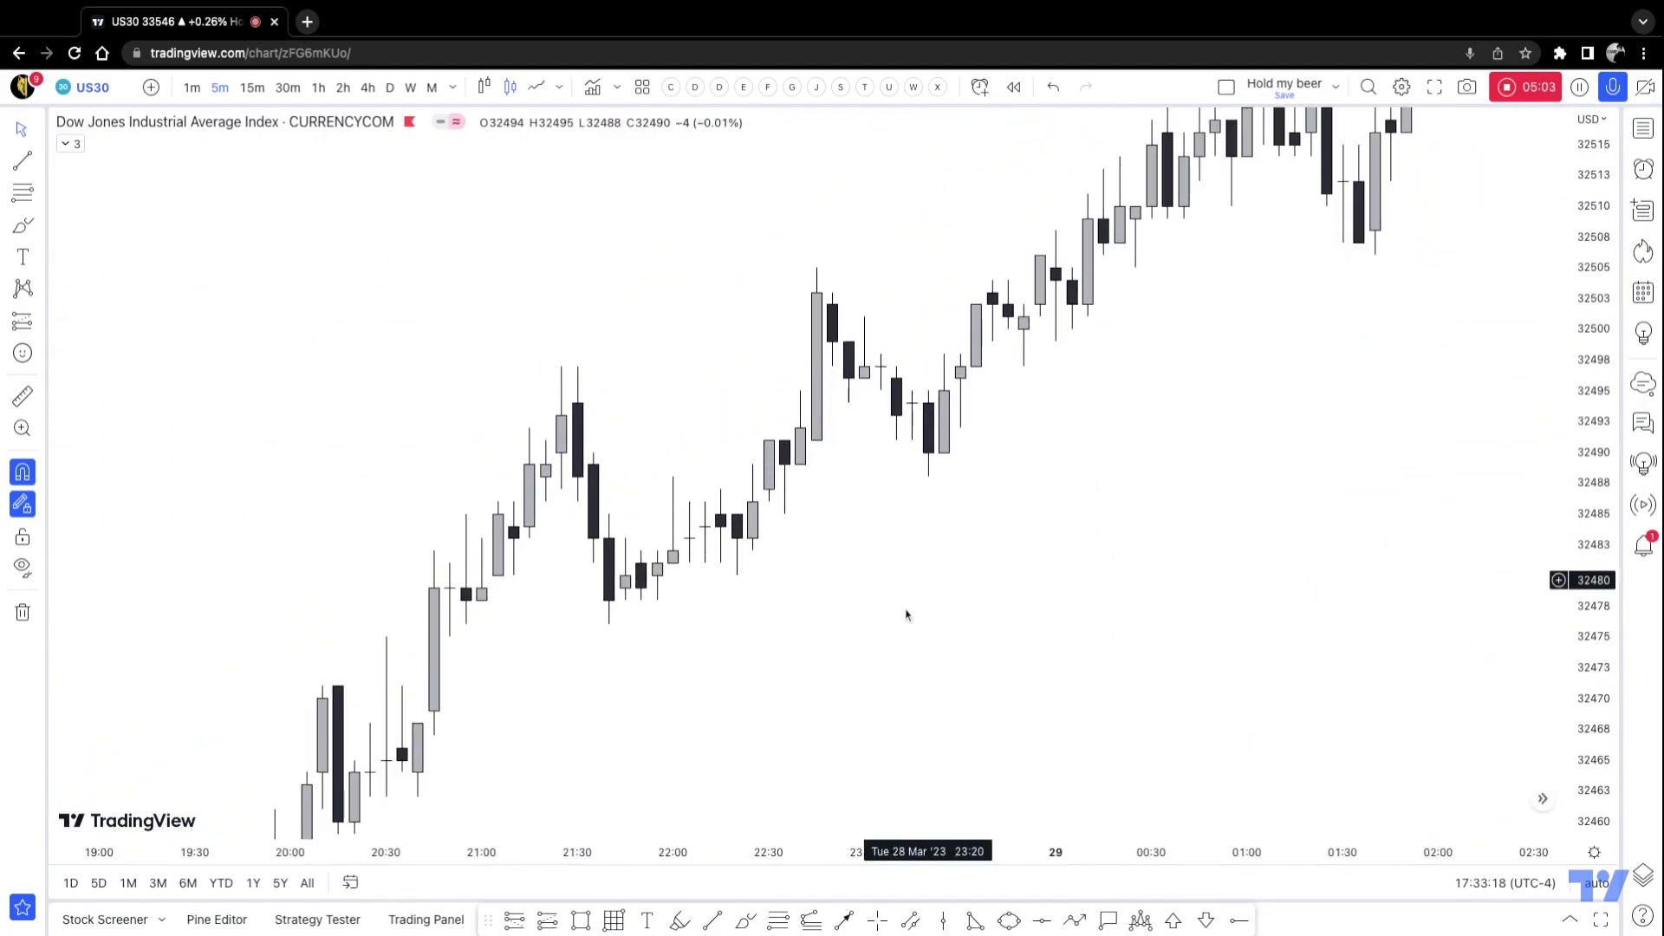
pyautogui.moveTo(925, 578); pyautogui.dragTo(999, 478)
pyautogui.scroll(1, 1000, 481)
pyautogui.hscroll(-3, 962, 486)
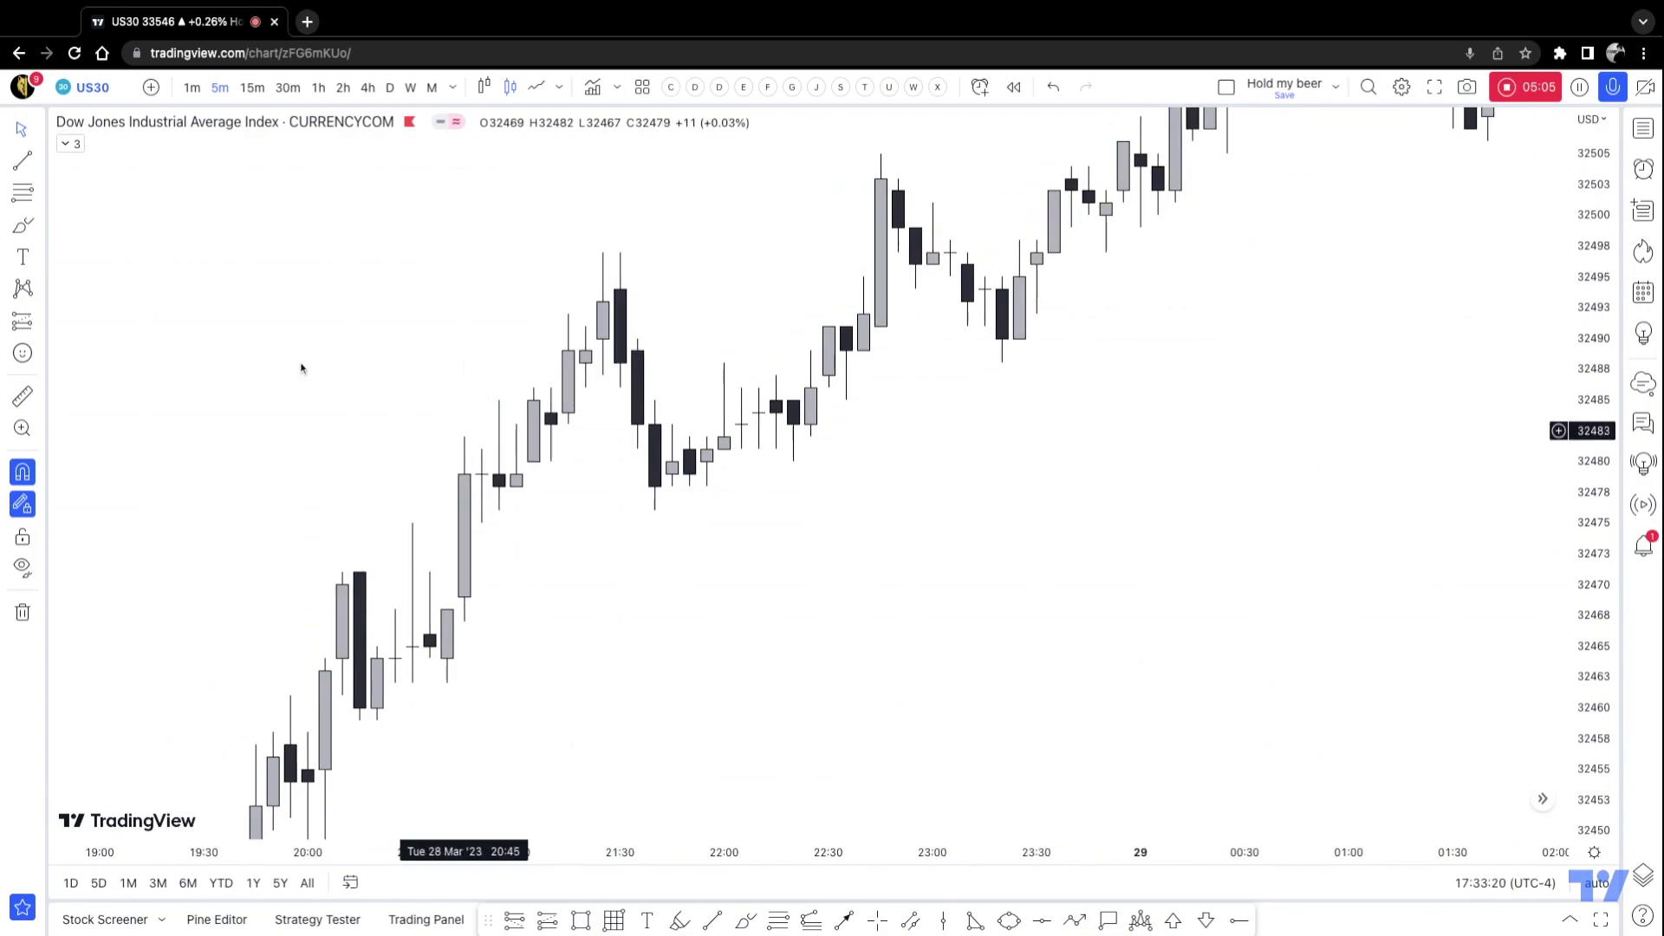
# Step: Turn off magnet snapping and brush the upswing from the 20:40 candle, marking the 20:45 candle's high and low and a swing dipping below that low
pyautogui.click(745, 921)
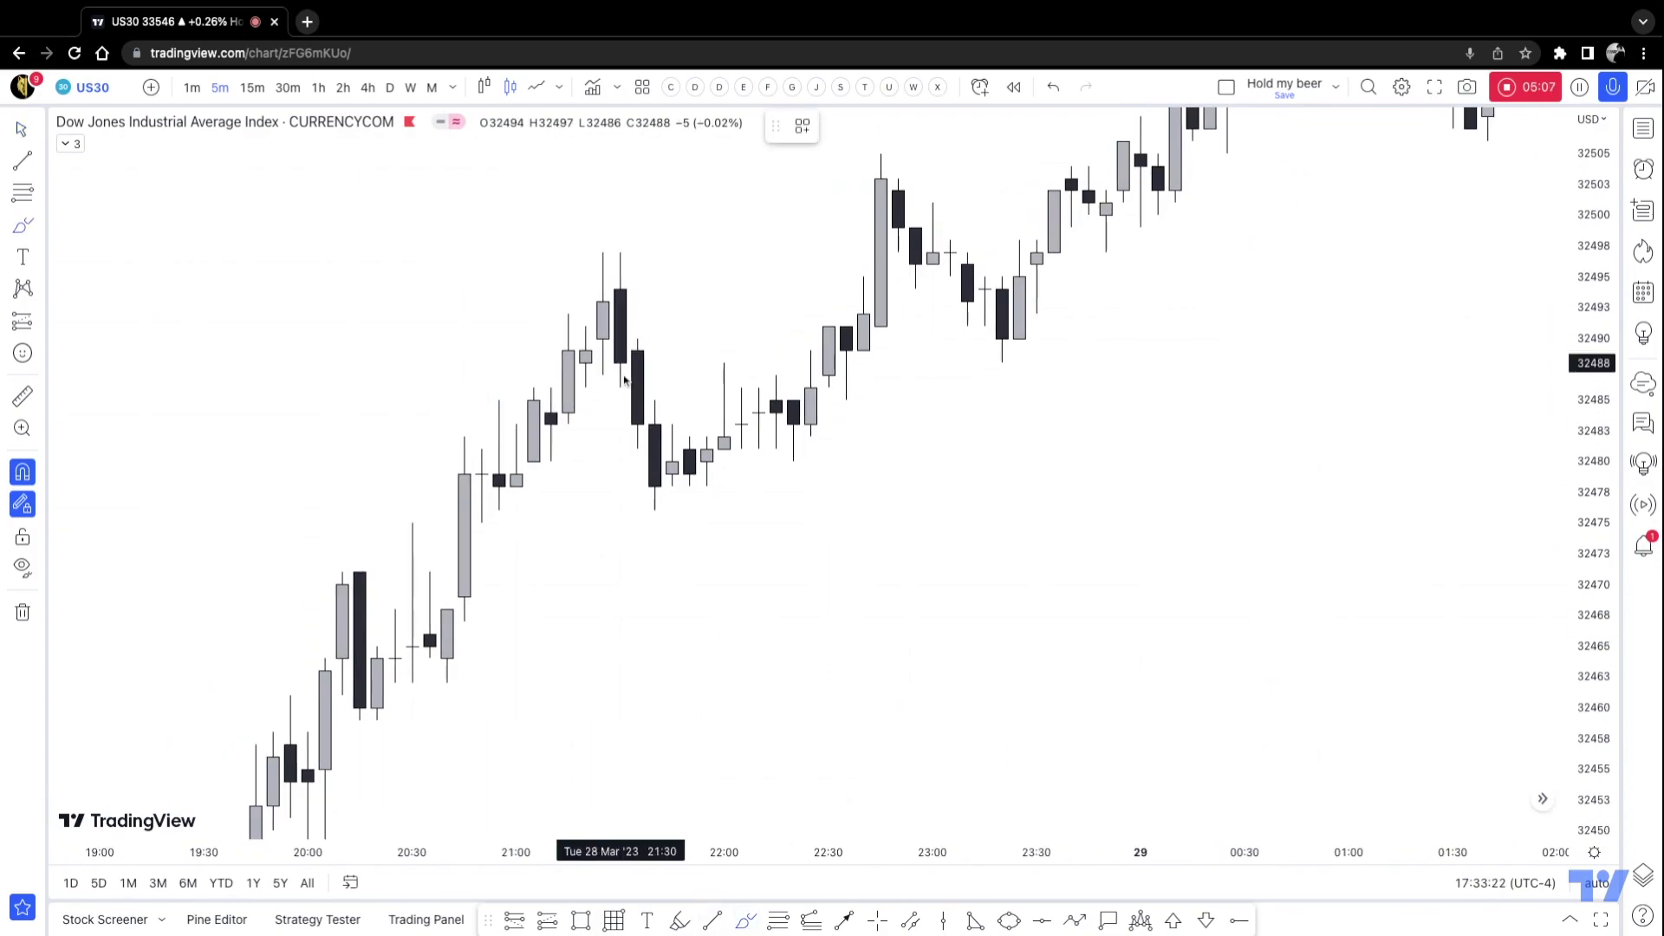
pyautogui.moveTo(445, 669)
pyautogui.mouseDown()
pyautogui.moveTo(438, 683)
pyautogui.moveTo(463, 438)
pyautogui.moveTo(482, 523)
pyautogui.moveTo(498, 395)
pyautogui.moveTo(482, 449)
pyautogui.moveTo(500, 434)
pyautogui.mouseUp()
pyautogui.click(22, 472)
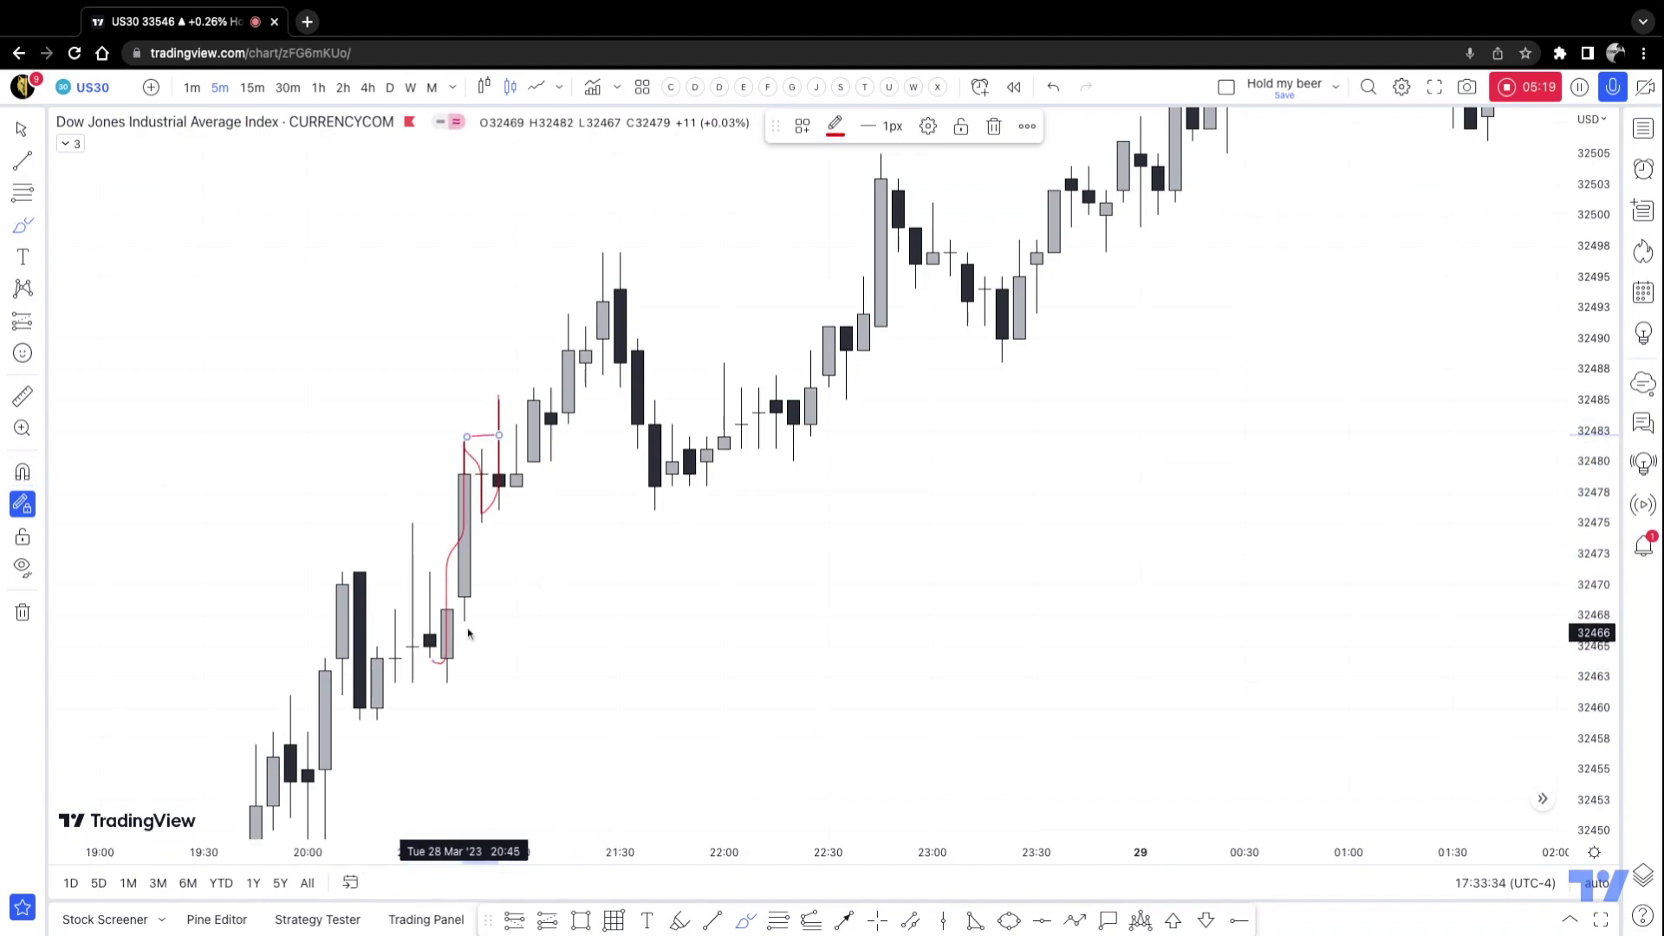
pyautogui.moveTo(467, 621); pyautogui.dragTo(500, 618)
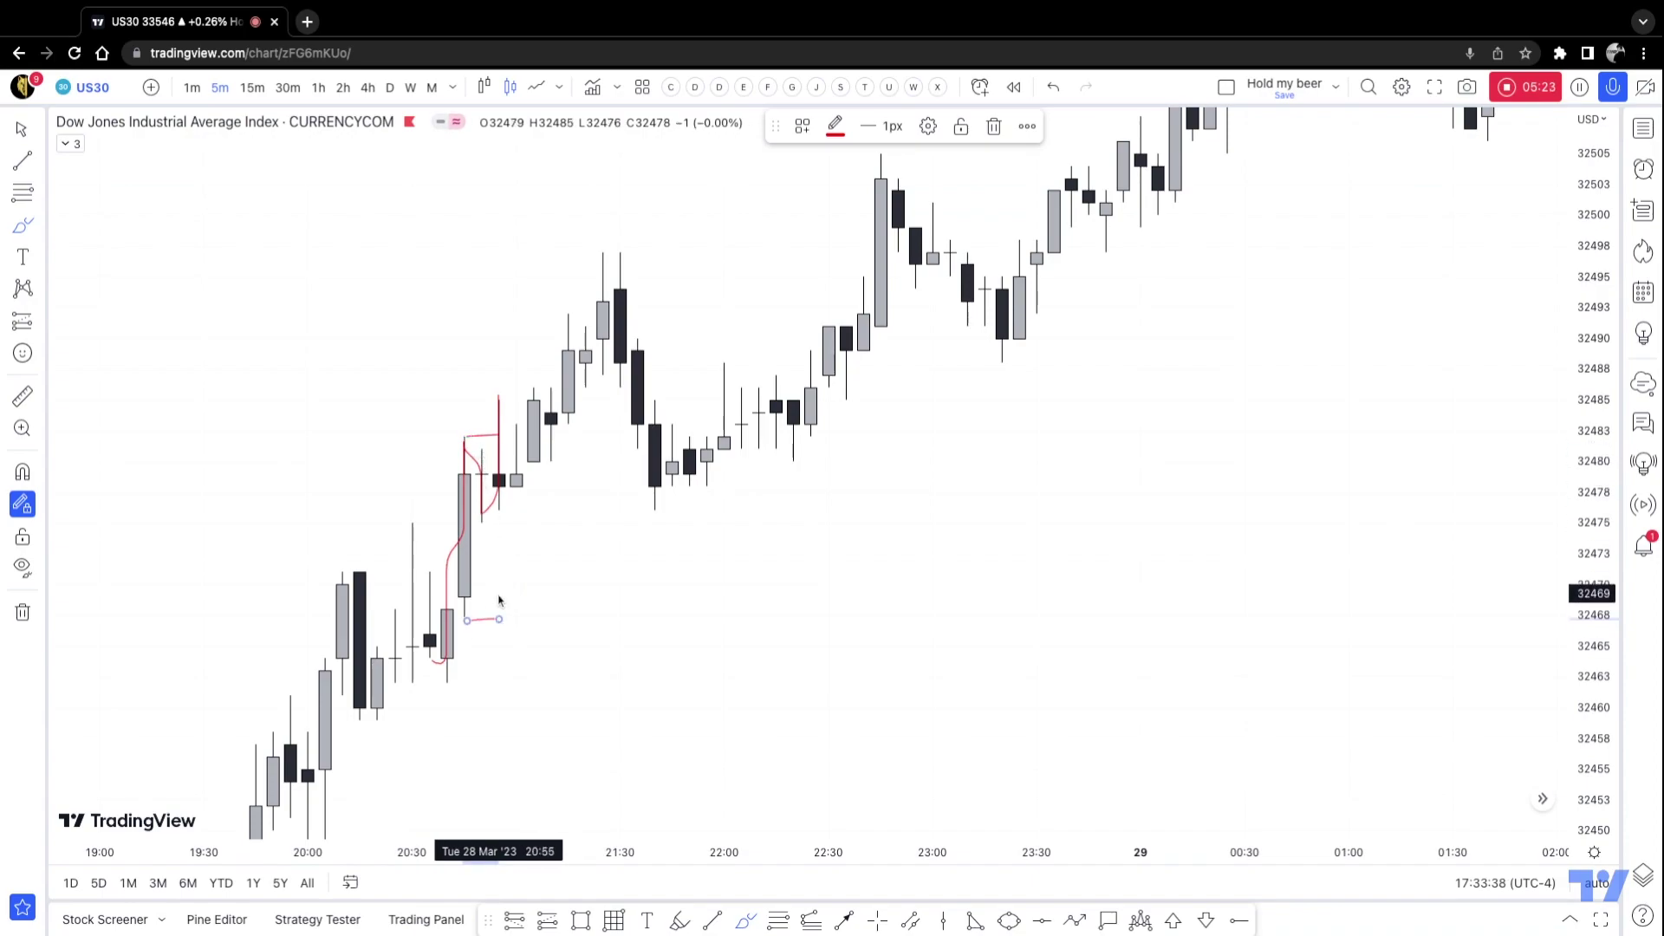
pyautogui.moveTo(498, 492)
pyautogui.mouseDown()
pyautogui.moveTo(516, 632)
pyautogui.moveTo(568, 373)
pyautogui.mouseUp()
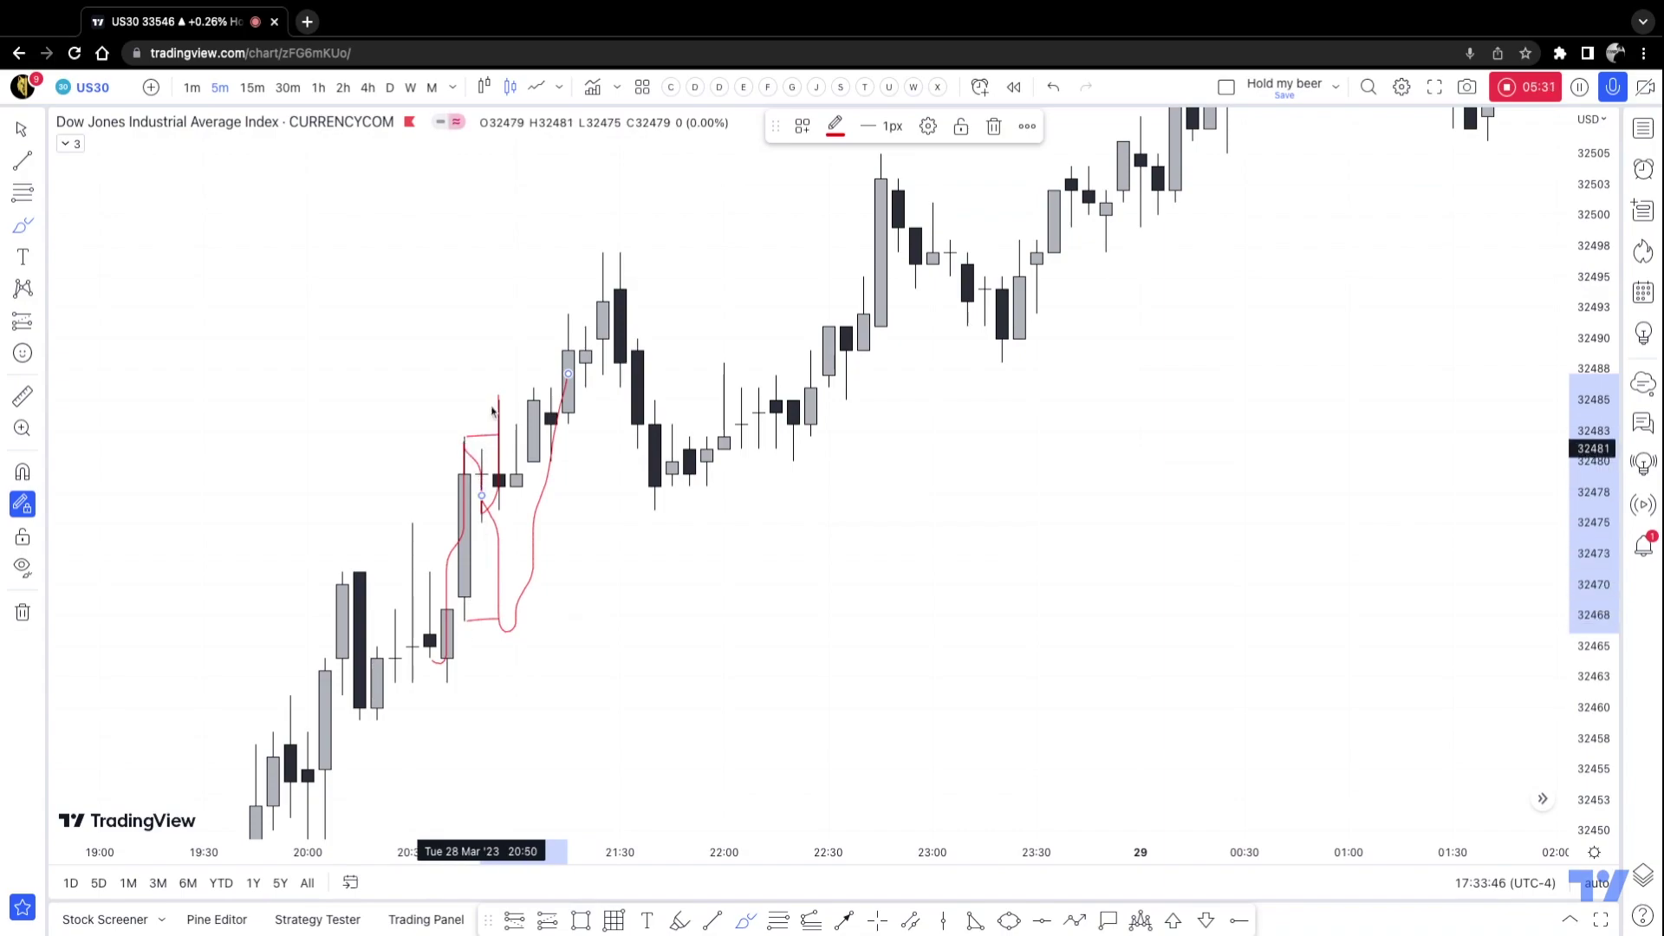
# Step: Undo all brush marks drawn around the 20:45 candle
pyautogui.click(1053, 88)
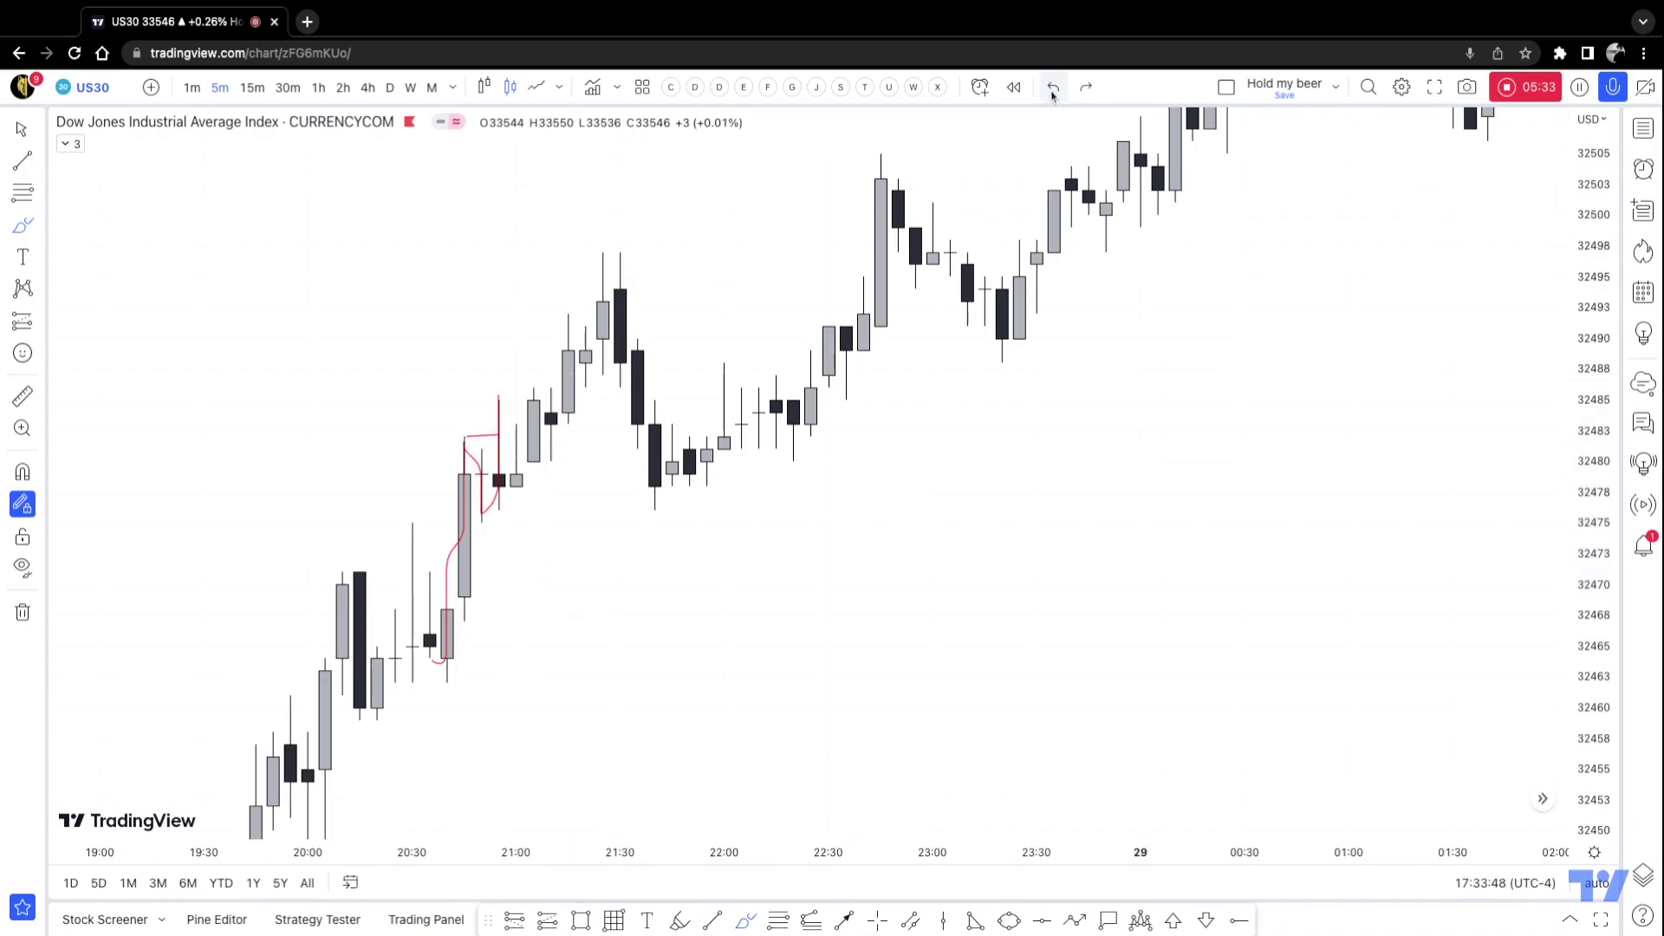
pyautogui.click(1054, 88)
pyautogui.click(1053, 88)
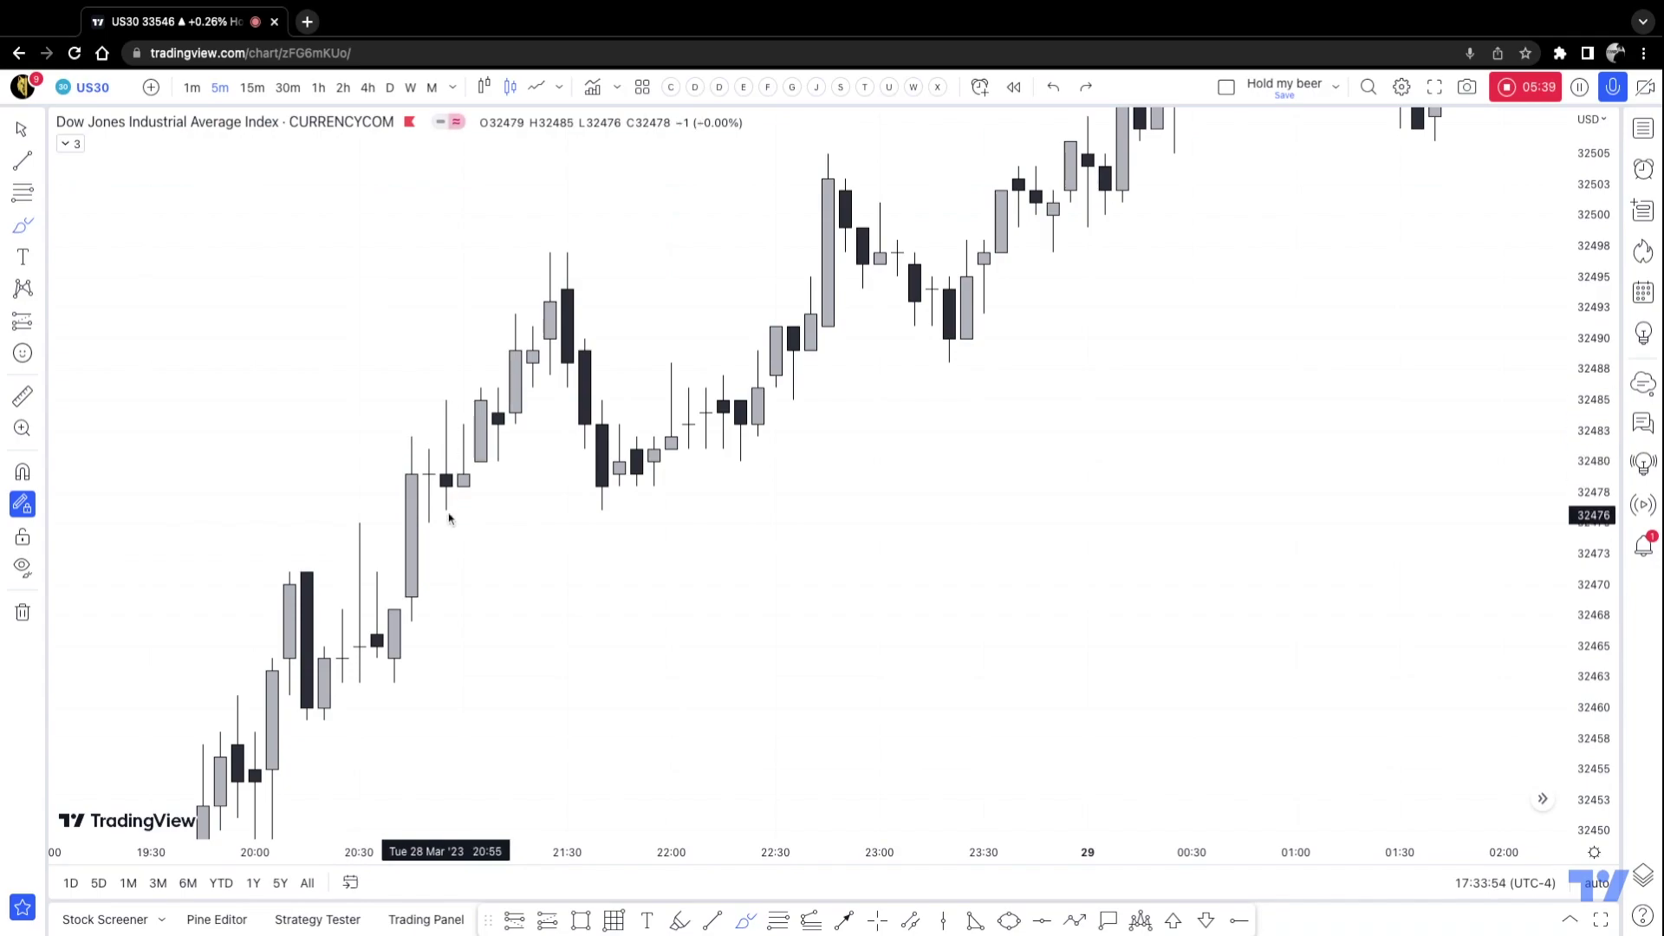
# Step: Brush short lines at the highs and lows of the 20:55, 21:15 and 21:25 candles to mark their ranges
pyautogui.moveTo(449, 511); pyautogui.dragTo(462, 509)
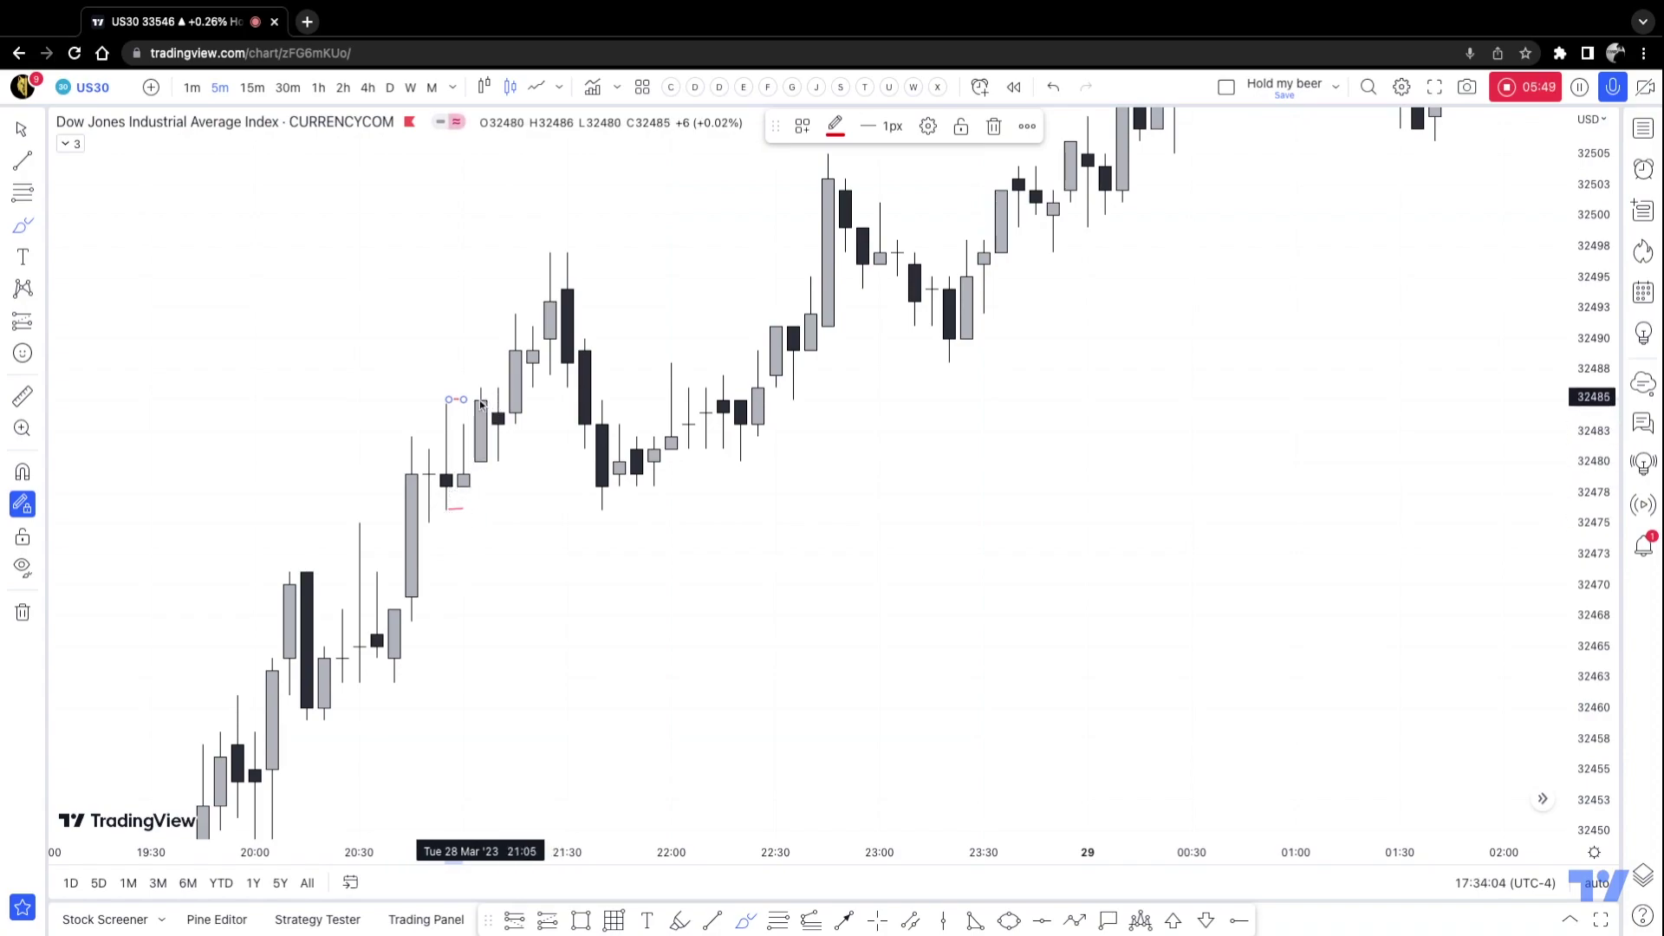
pyautogui.click(518, 312)
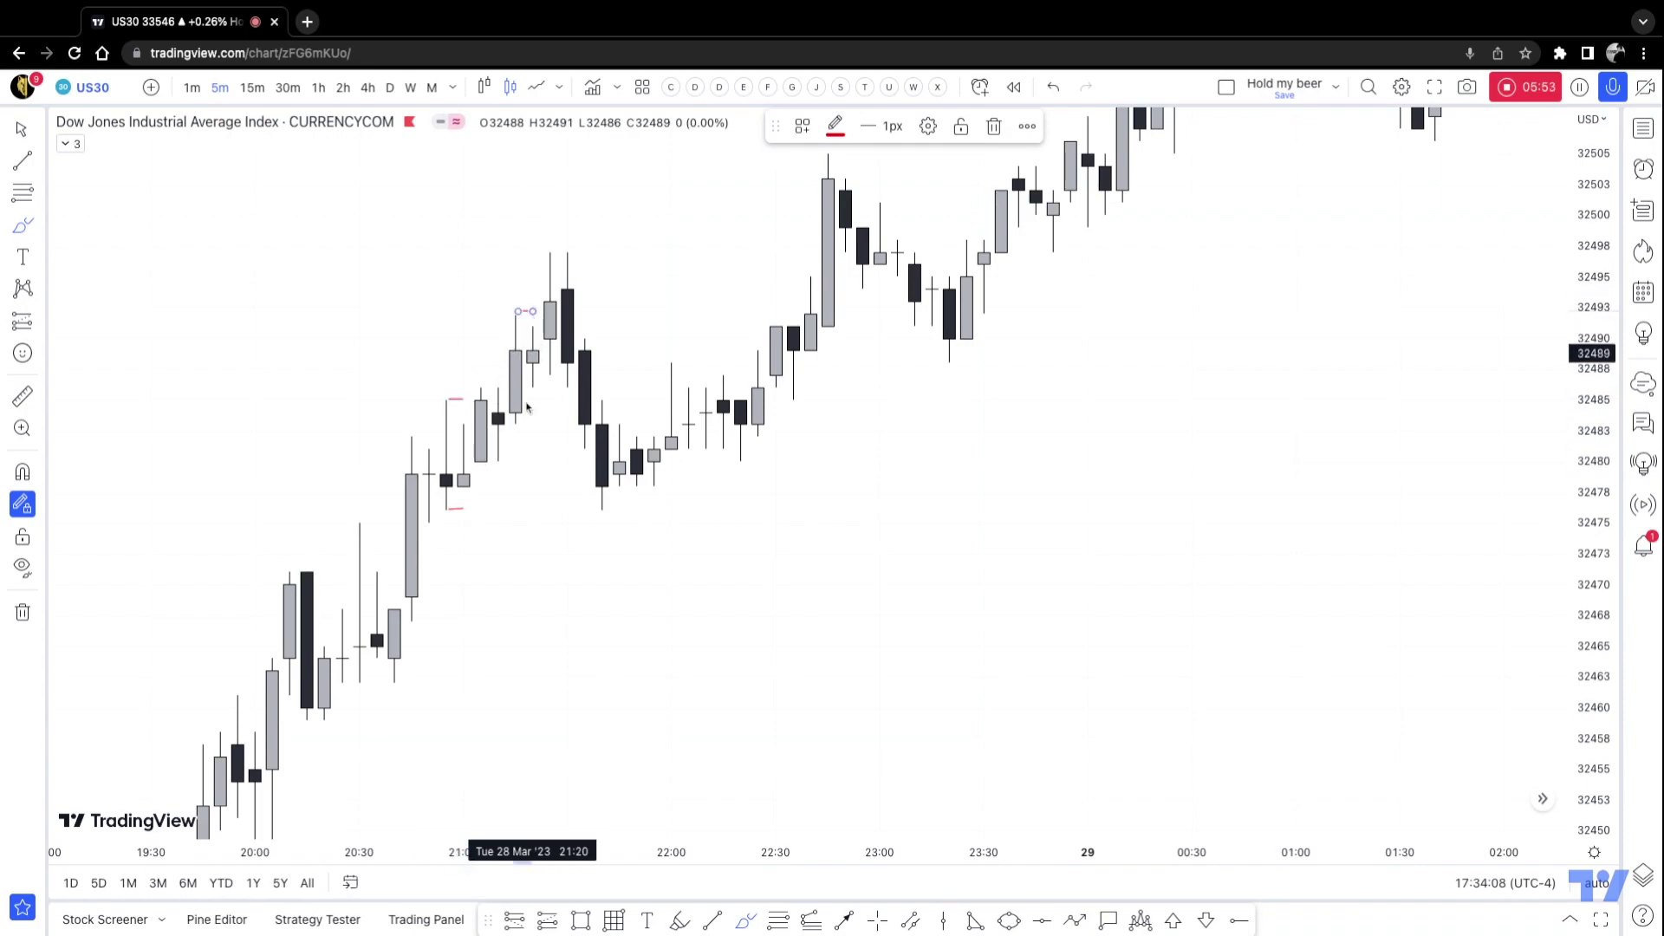
pyautogui.click(518, 427)
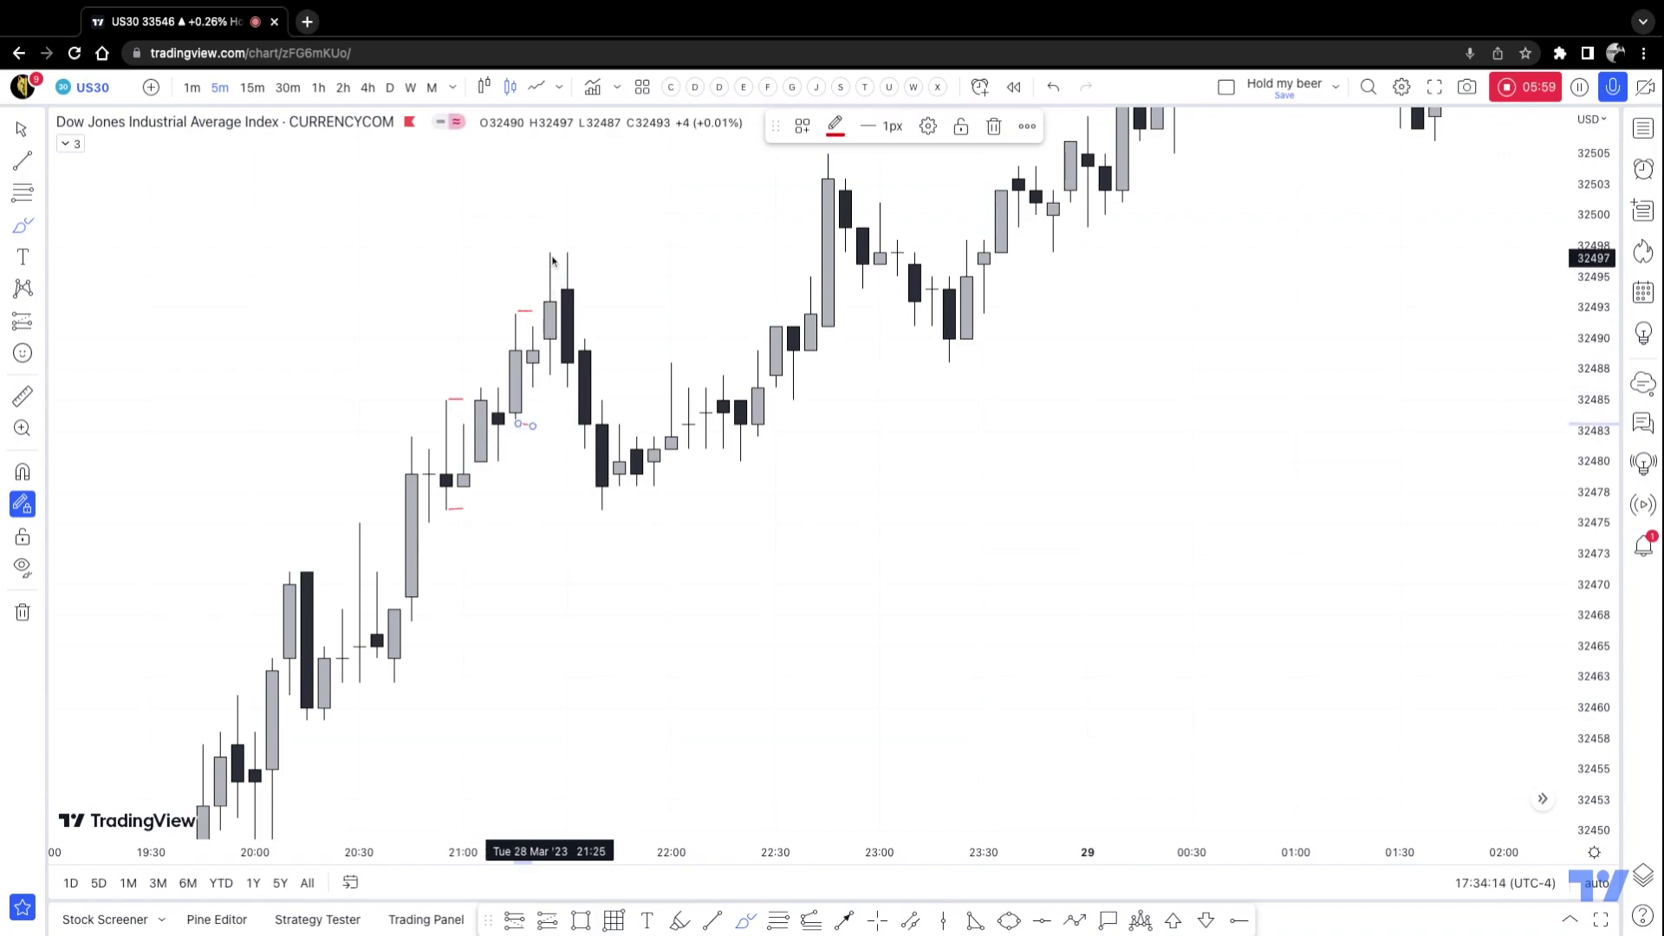
pyautogui.moveTo(555, 252); pyautogui.dragTo(585, 250)
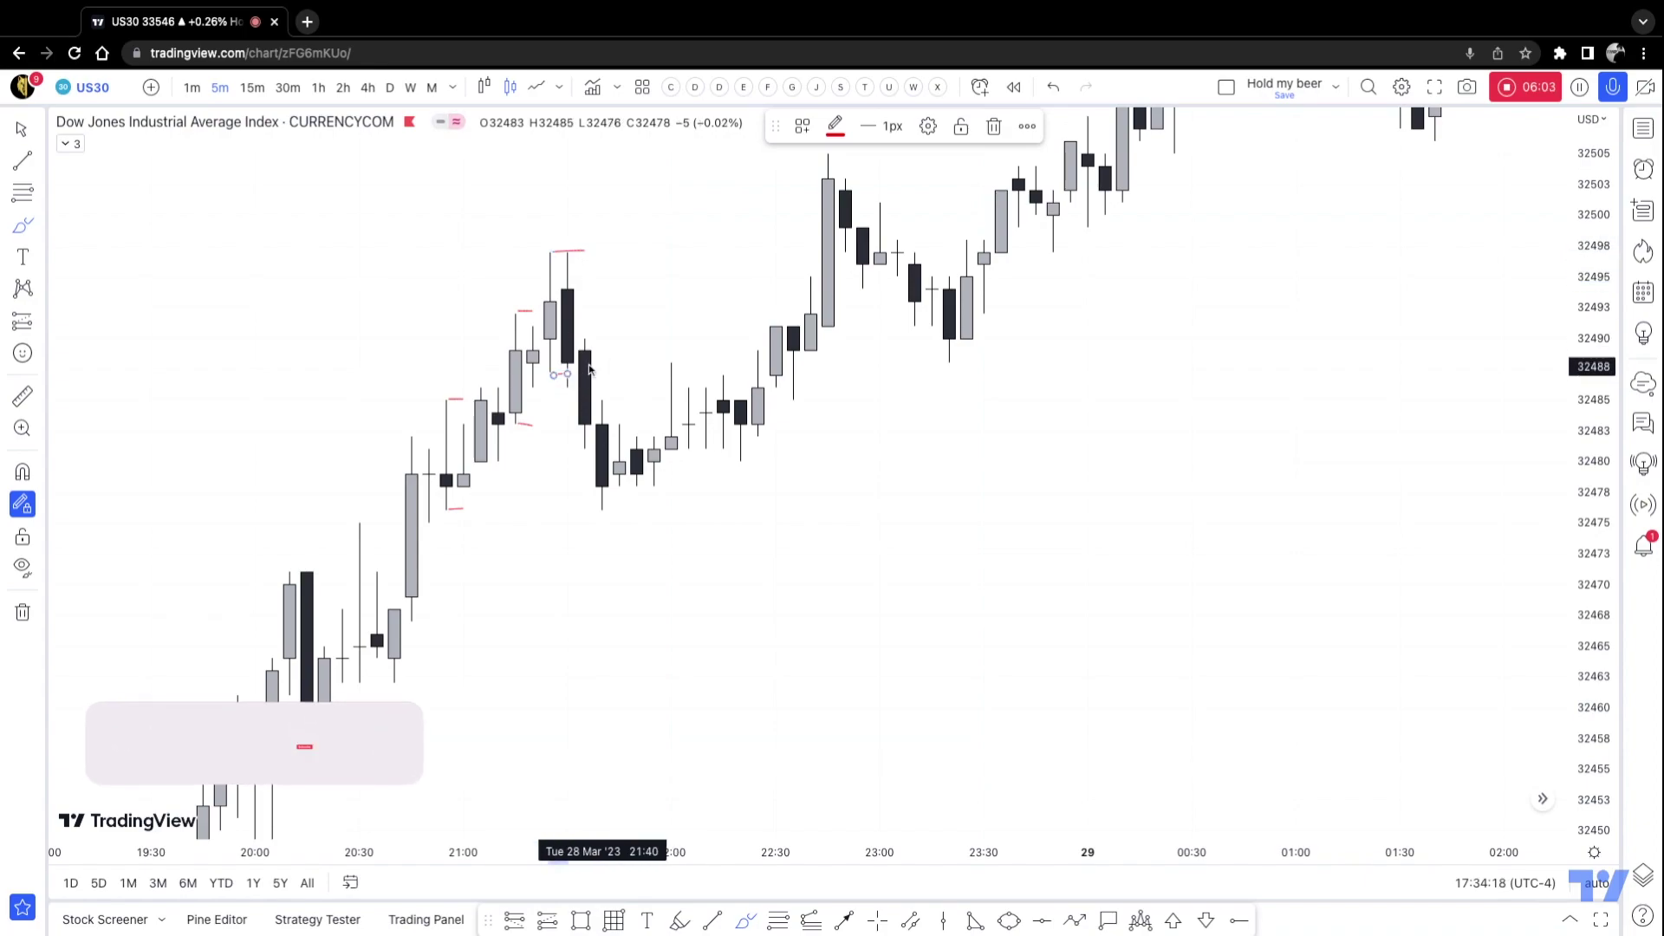
# Step: Brush the pullback from the 21:25 candle's high near 32497 through its low and down the falling candles to about 32479 at 21:40
pyautogui.moveTo(567, 283)
pyautogui.mouseDown()
pyautogui.moveTo(567, 388)
pyautogui.moveTo(568, 367)
pyautogui.moveTo(550, 383)
pyautogui.moveTo(553, 368)
pyautogui.moveTo(568, 384)
pyautogui.mouseUp()
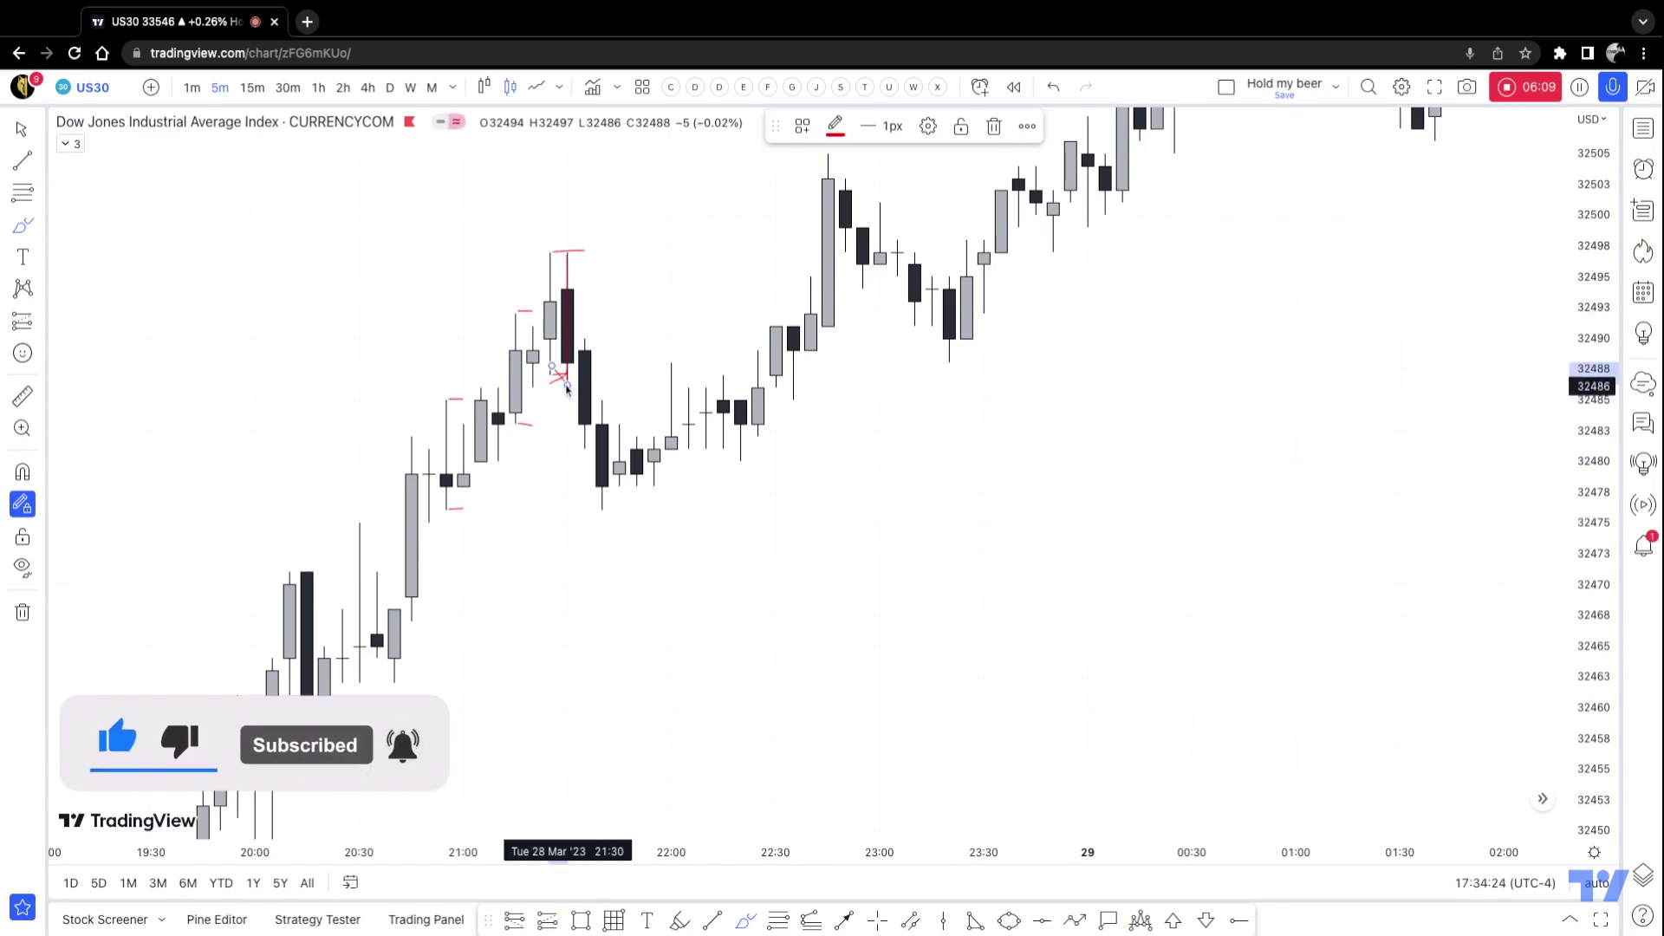
pyautogui.moveTo(552, 252); pyautogui.dragTo(585, 373)
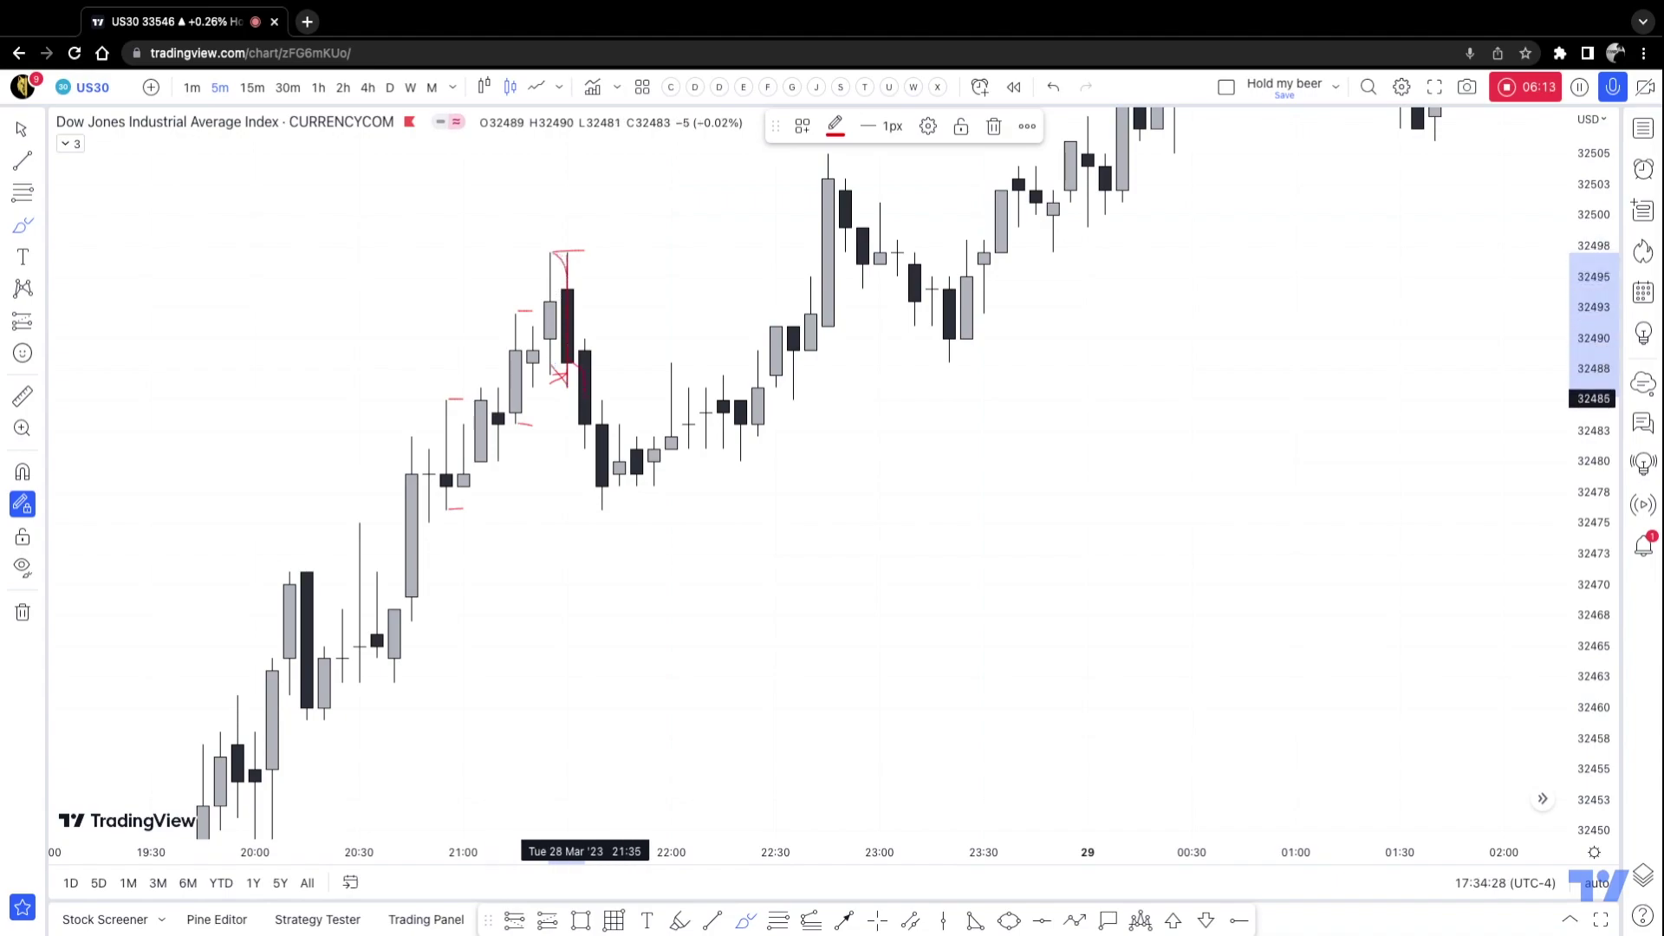
pyautogui.moveTo(585, 433); pyautogui.dragTo(602, 467)
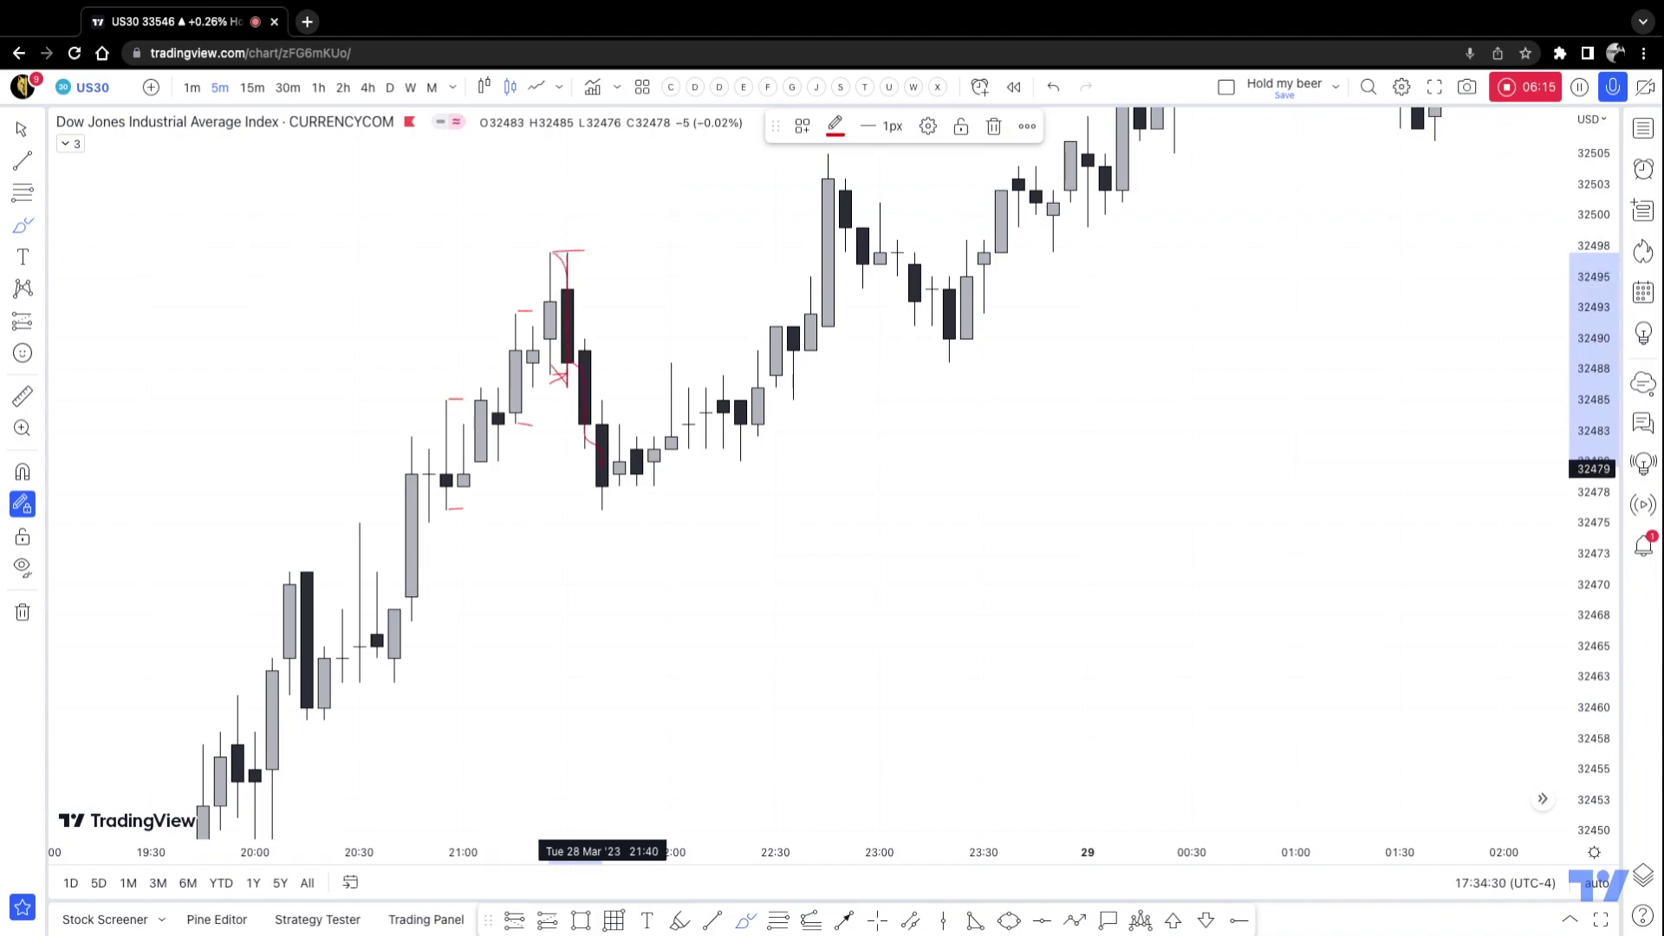
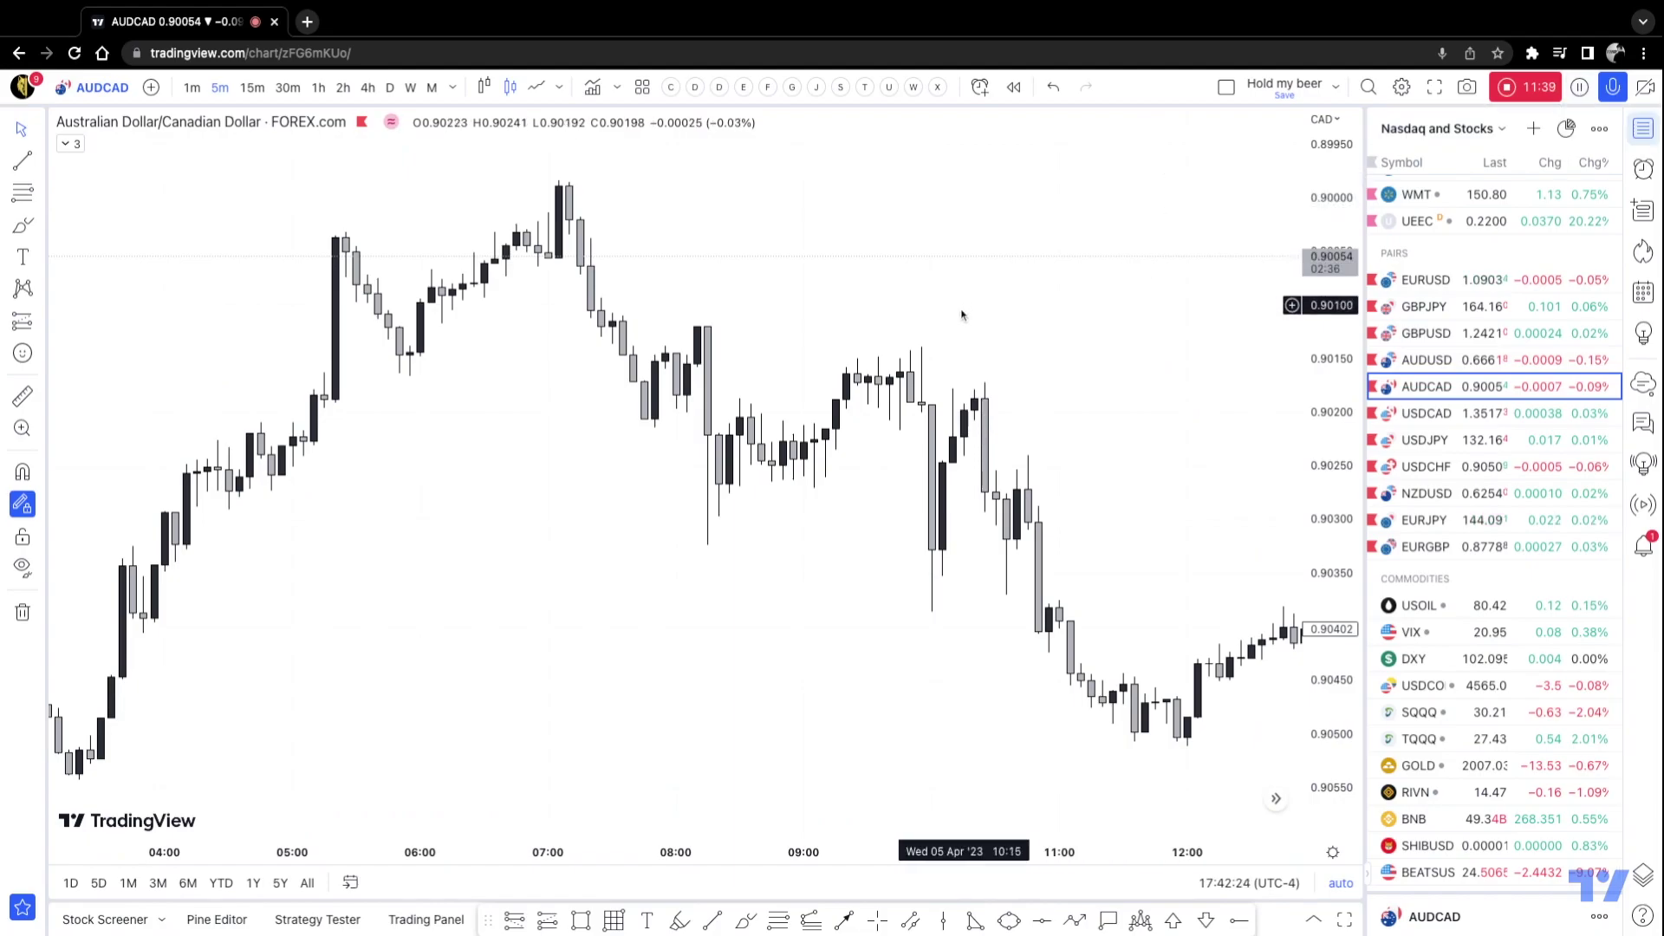
# Step: Brush the downswing from the high just after 07:00 to the 07:50 candle's low, and undo the stroke
pyautogui.click(745, 920)
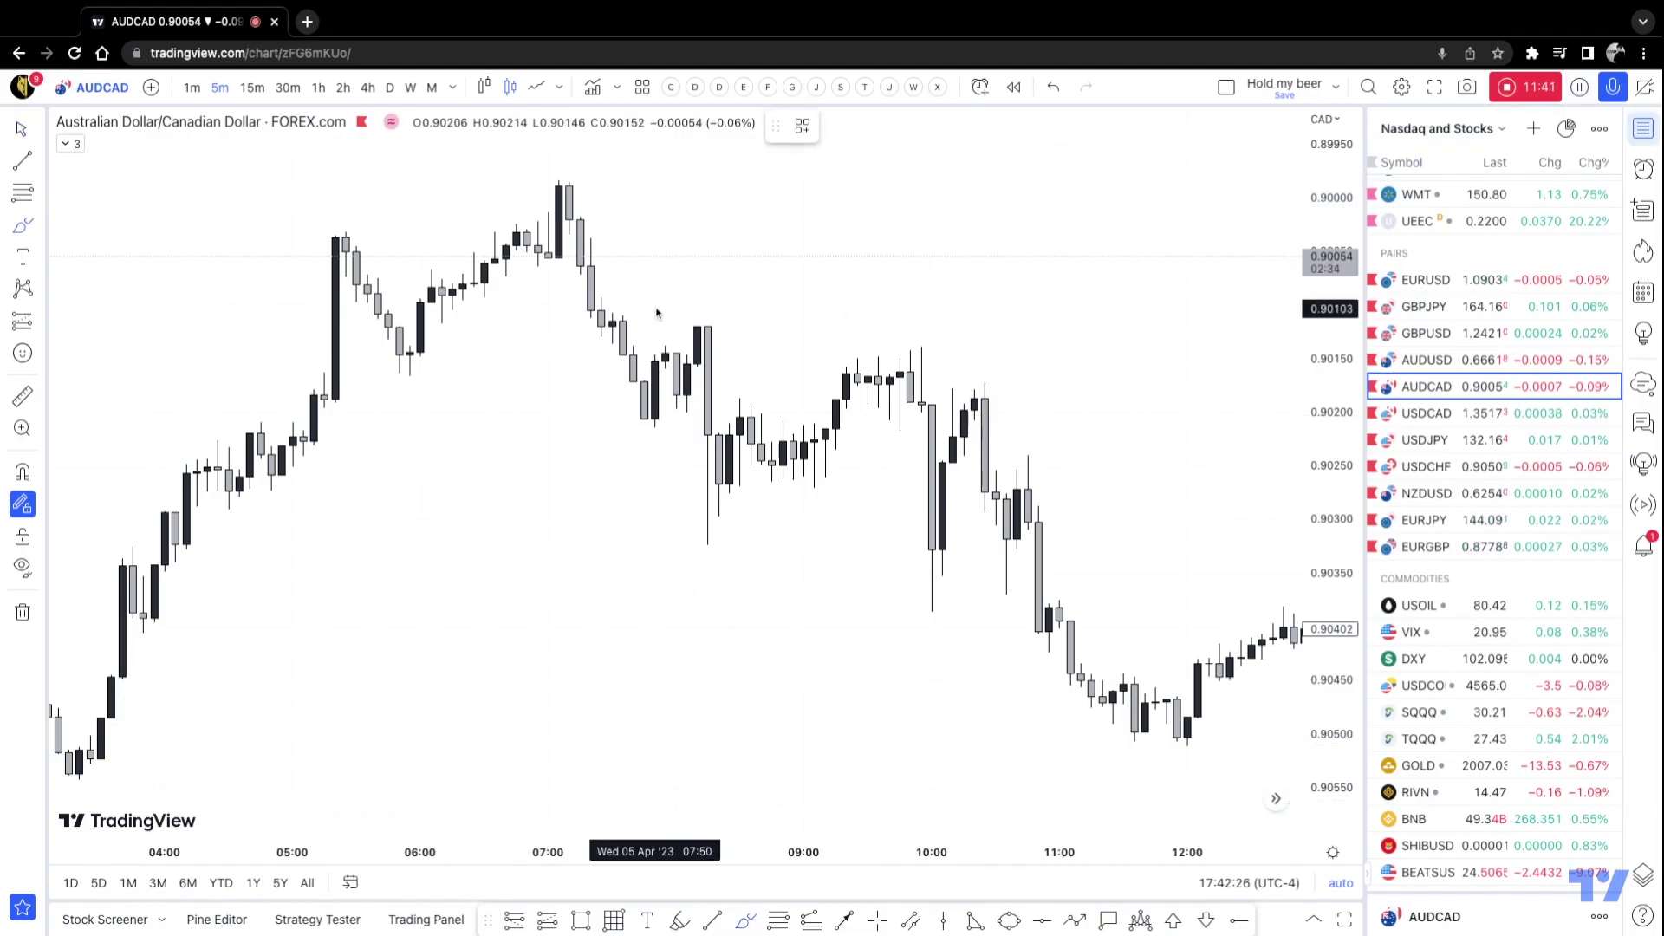
pyautogui.moveTo(561, 186); pyautogui.dragTo(655, 424)
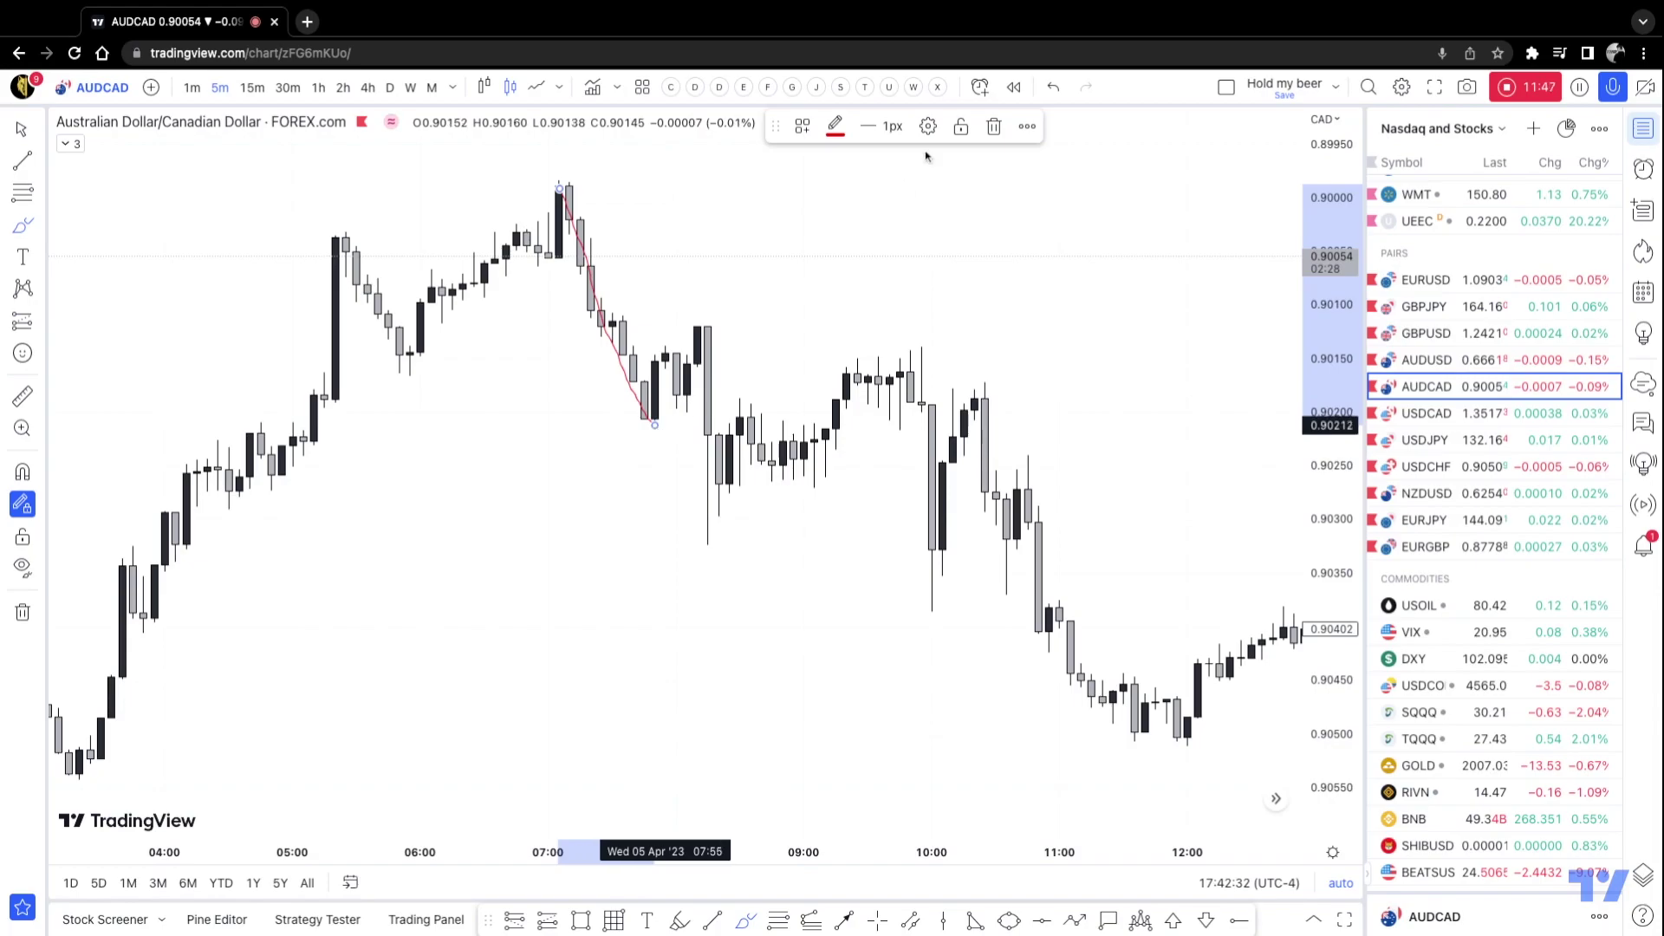
pyautogui.hotkey('ctrl', 'z')
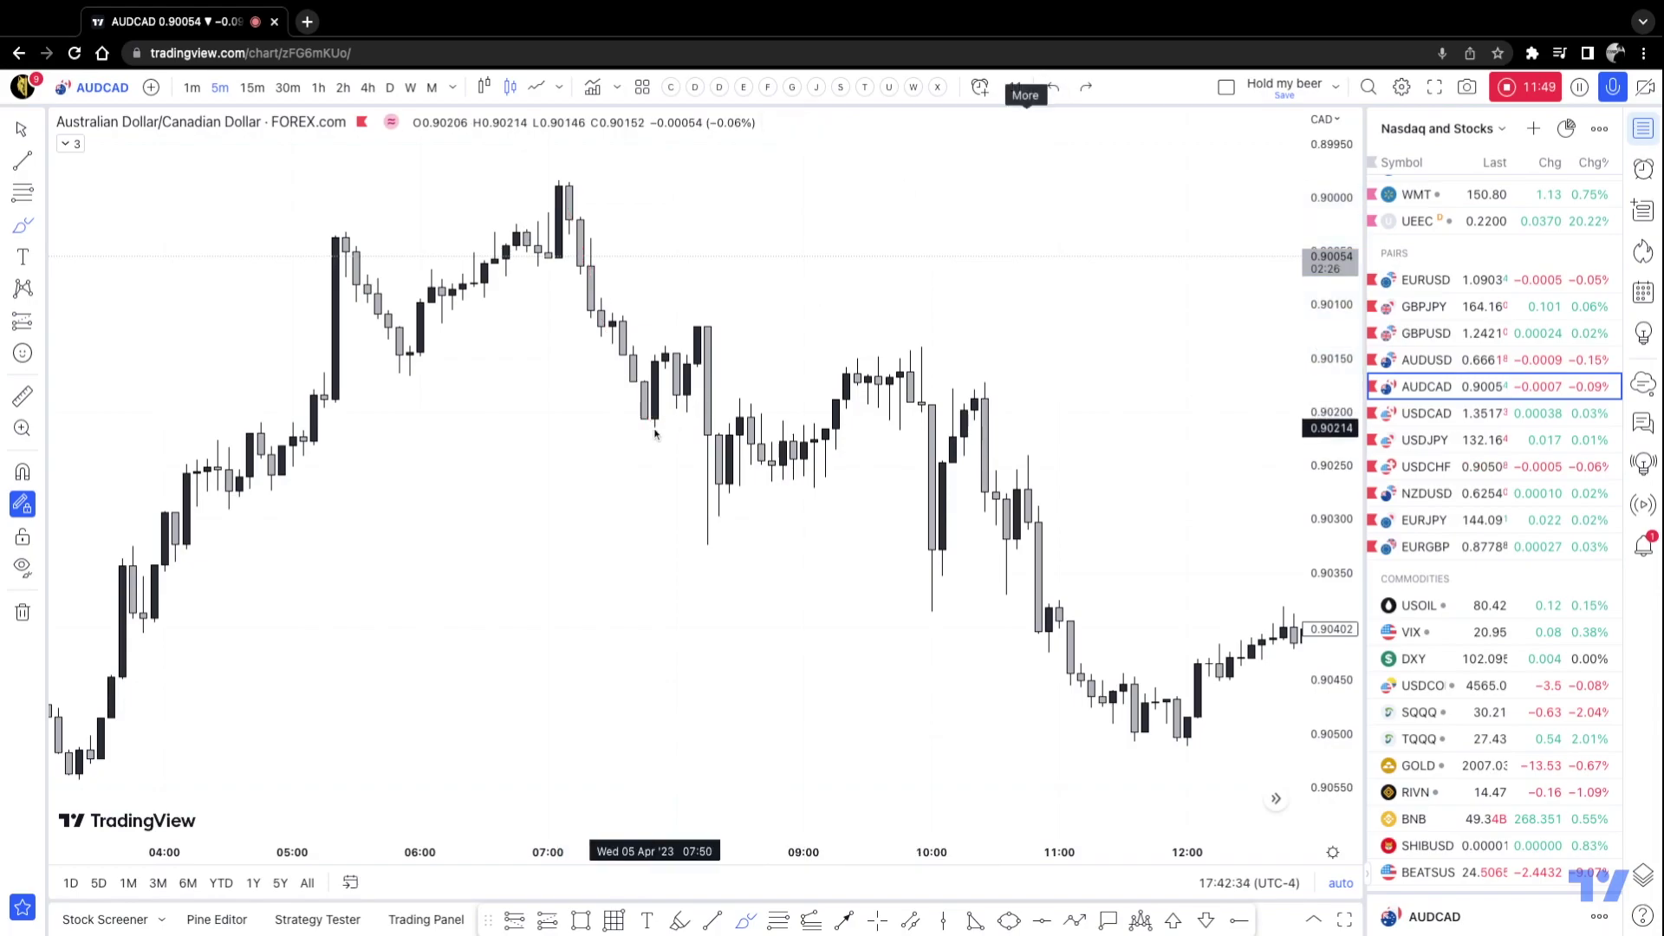
# Step: Try brushing the 07:50 candle's range with the break above its high and the drop below 0.90350, and undo the marks
pyautogui.hotkey('ctrl', 'y')
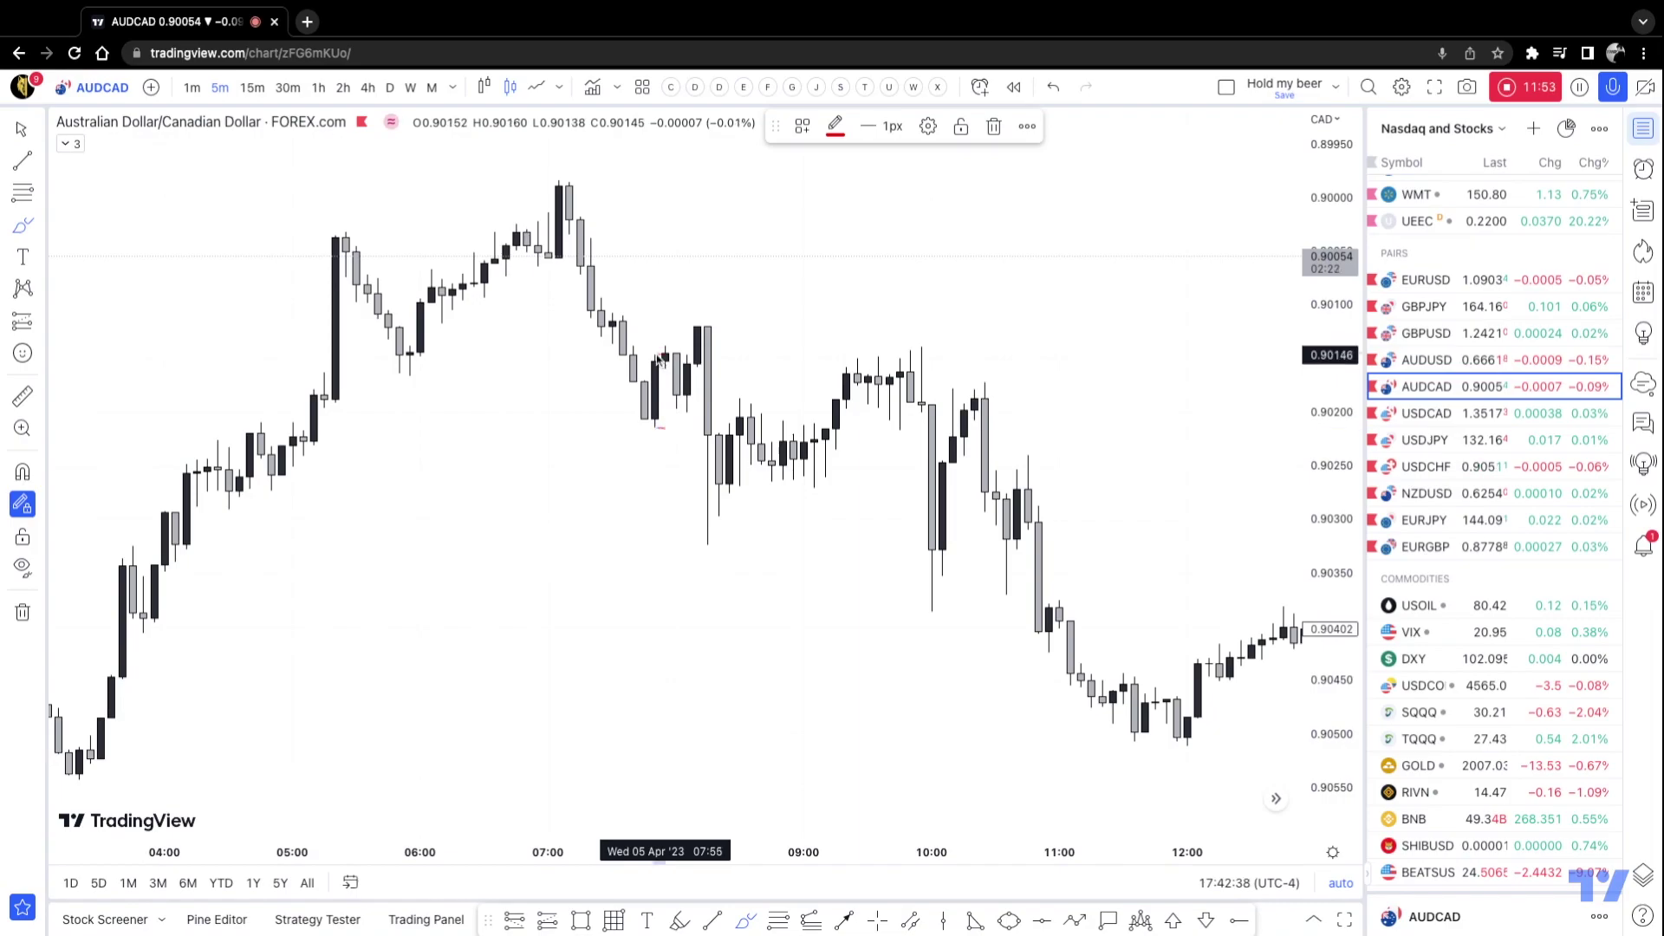
pyautogui.moveTo(659, 430); pyautogui.dragTo(676, 341)
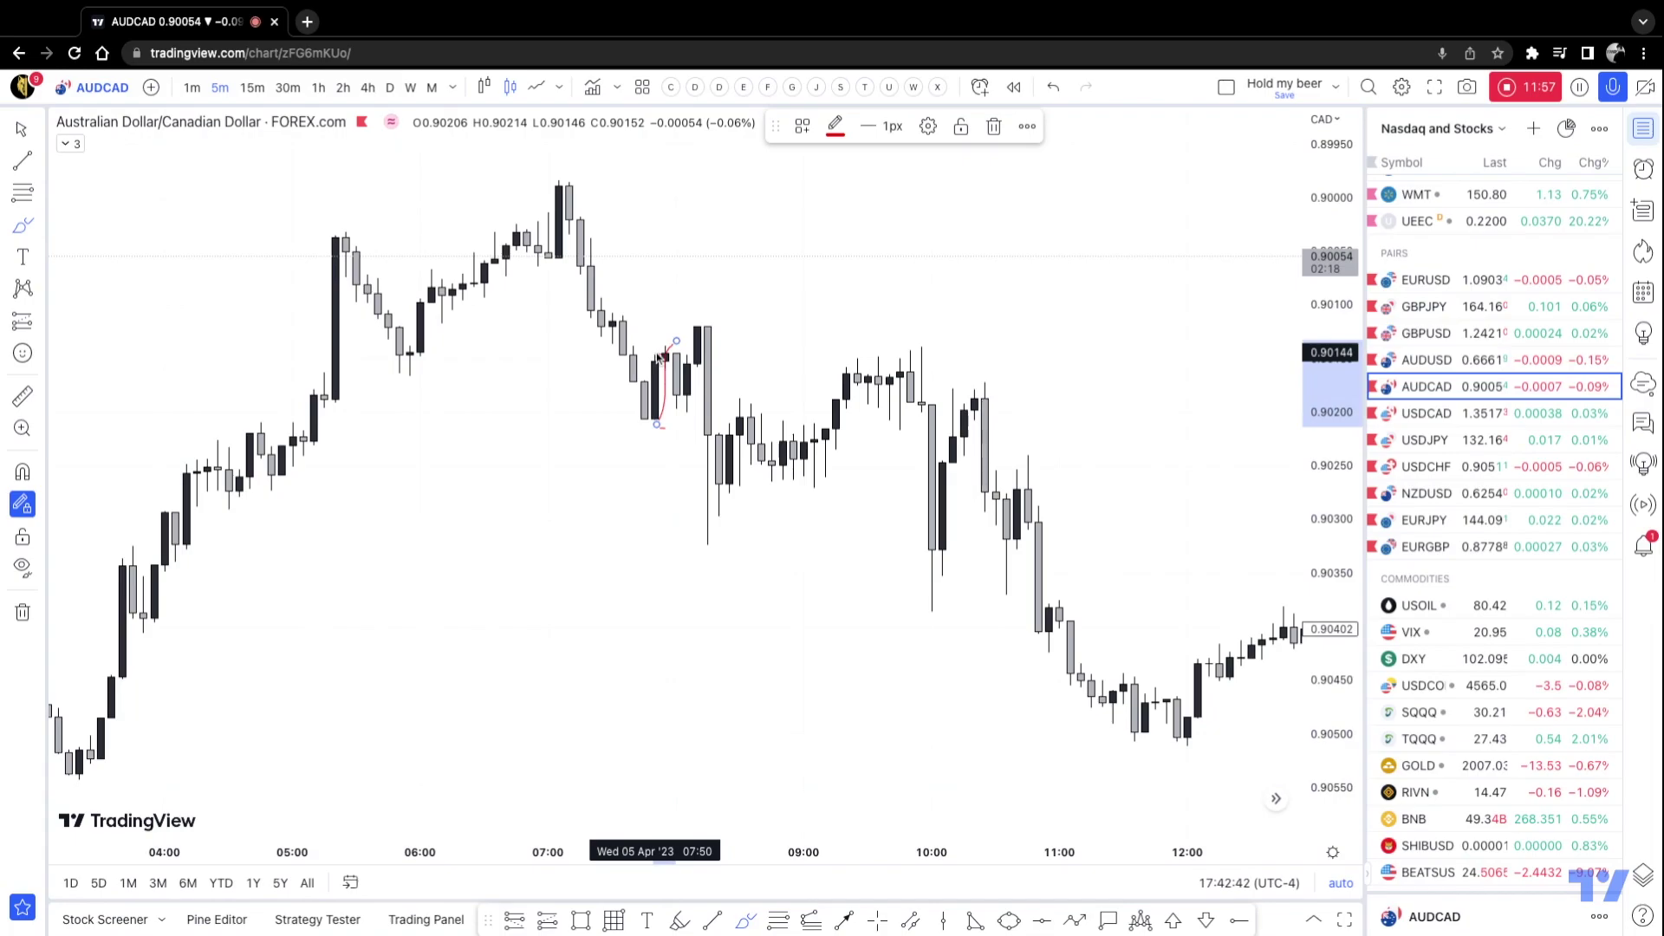
pyautogui.moveTo(677, 343)
pyautogui.mouseDown()
pyautogui.moveTo(704, 343)
pyautogui.moveTo(793, 587)
pyautogui.mouseUp()
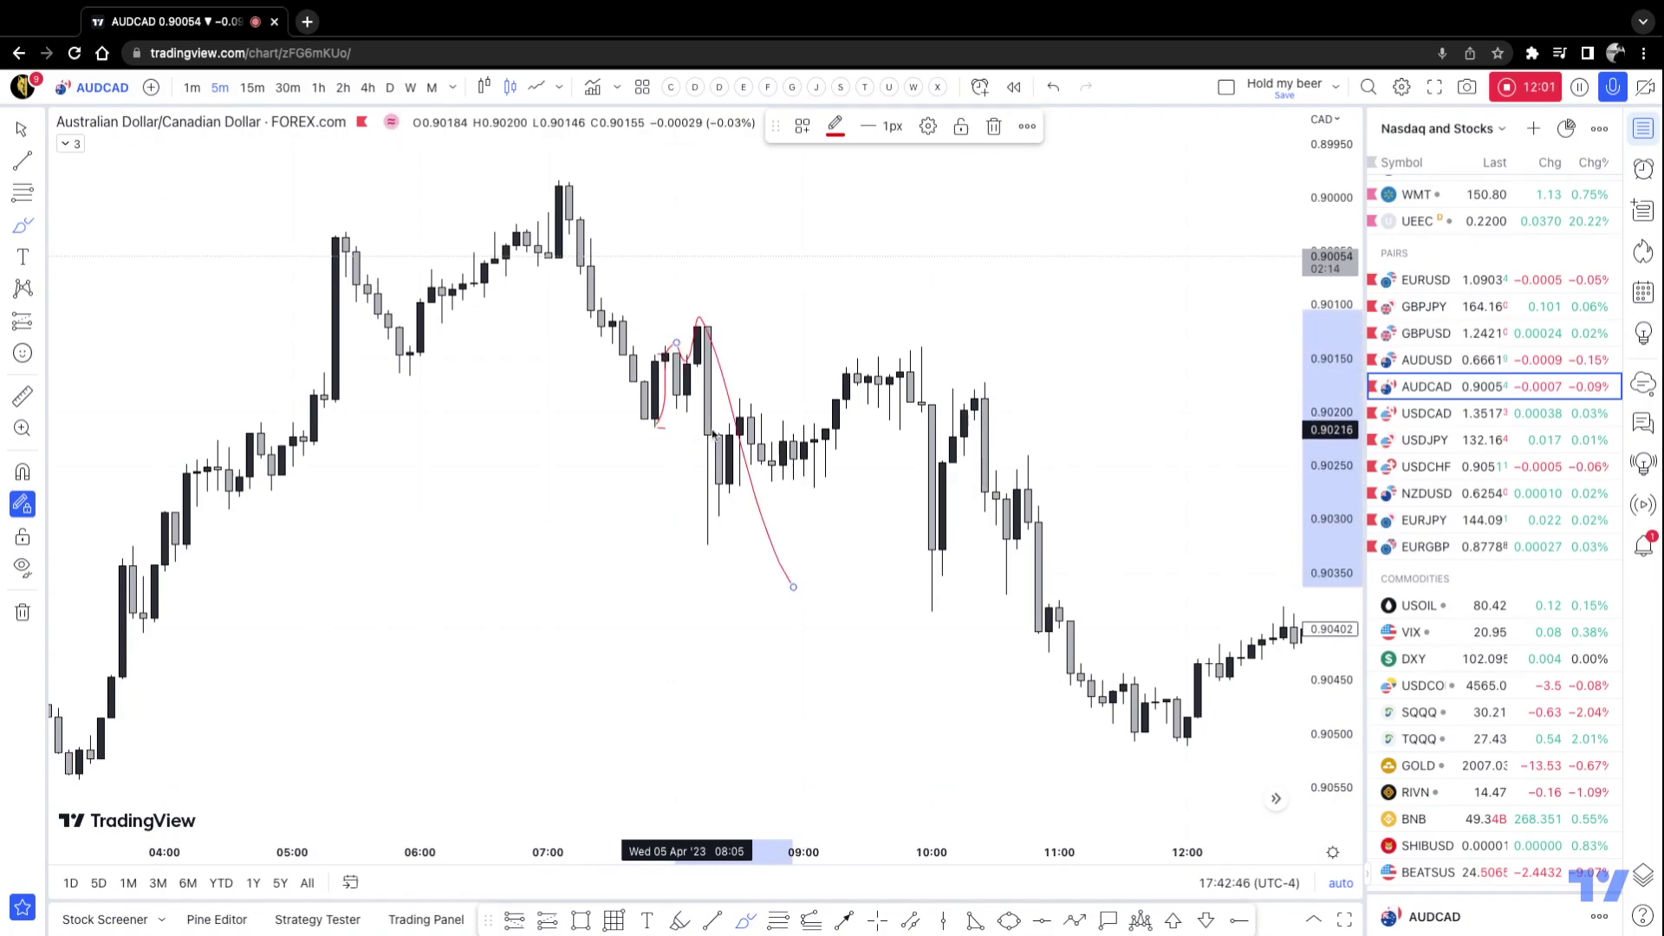
pyautogui.moveTo(605, 450)
pyautogui.mouseDown()
pyautogui.moveTo(636, 488)
pyautogui.moveTo(633, 396)
pyautogui.mouseUp()
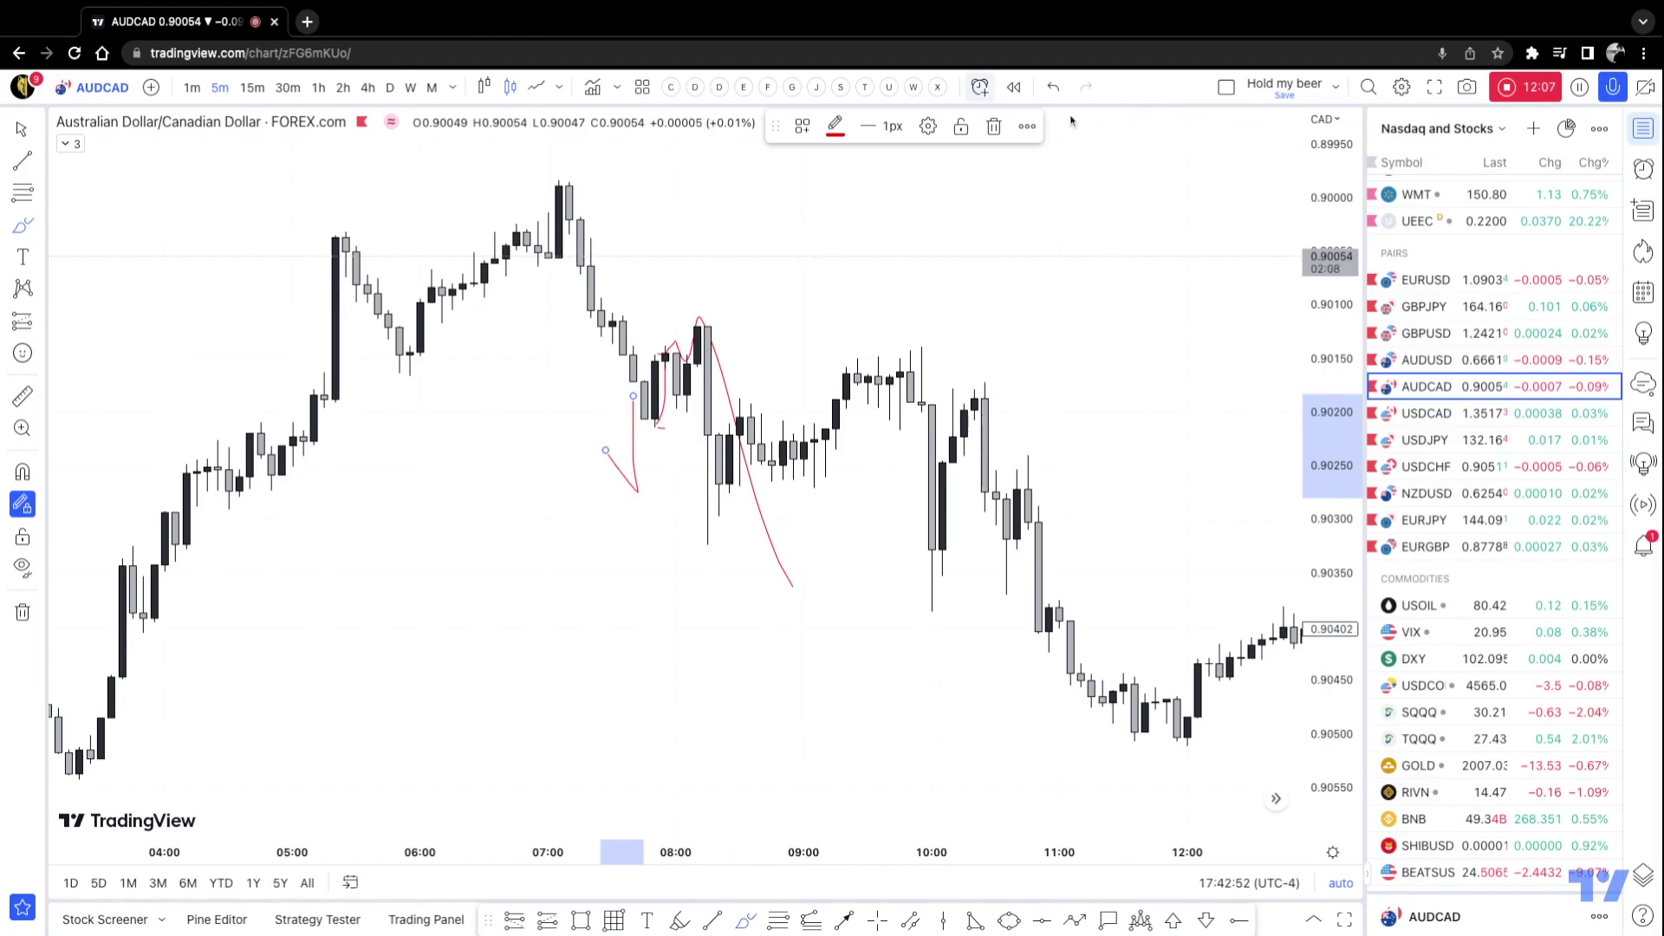
pyautogui.click(1053, 88)
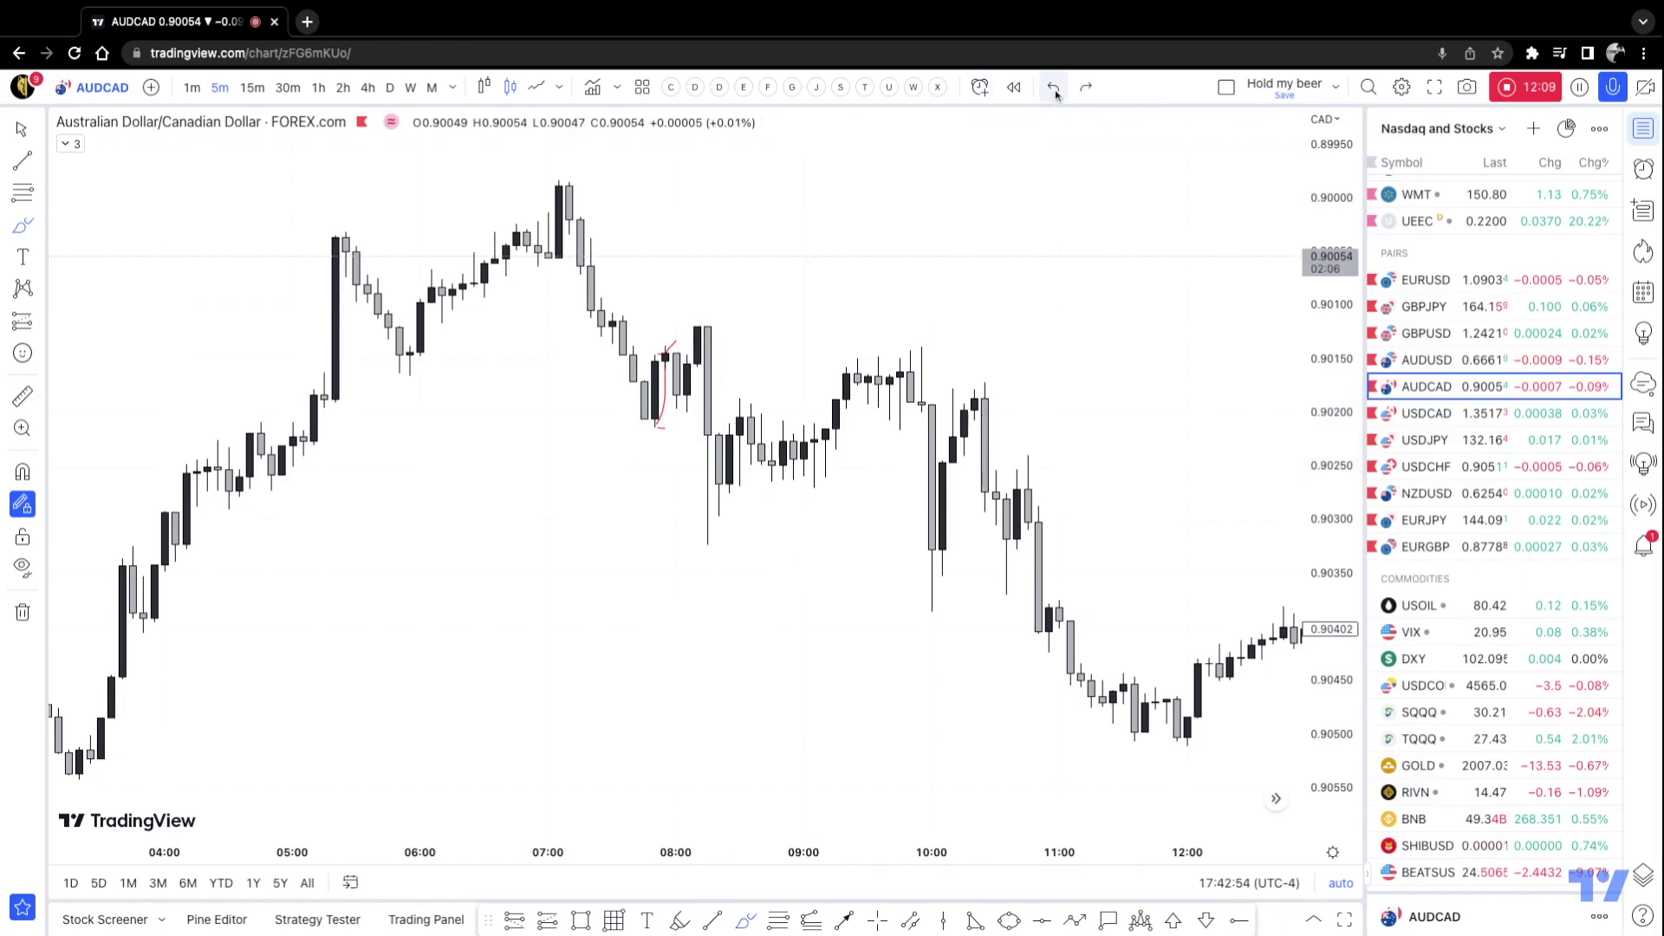
# Step: Brush lines at the 08:15 candle's low and high, and trace price rising inside that range to 09:55 before falling to about 11:30
pyautogui.hscroll(1, 984, 283)
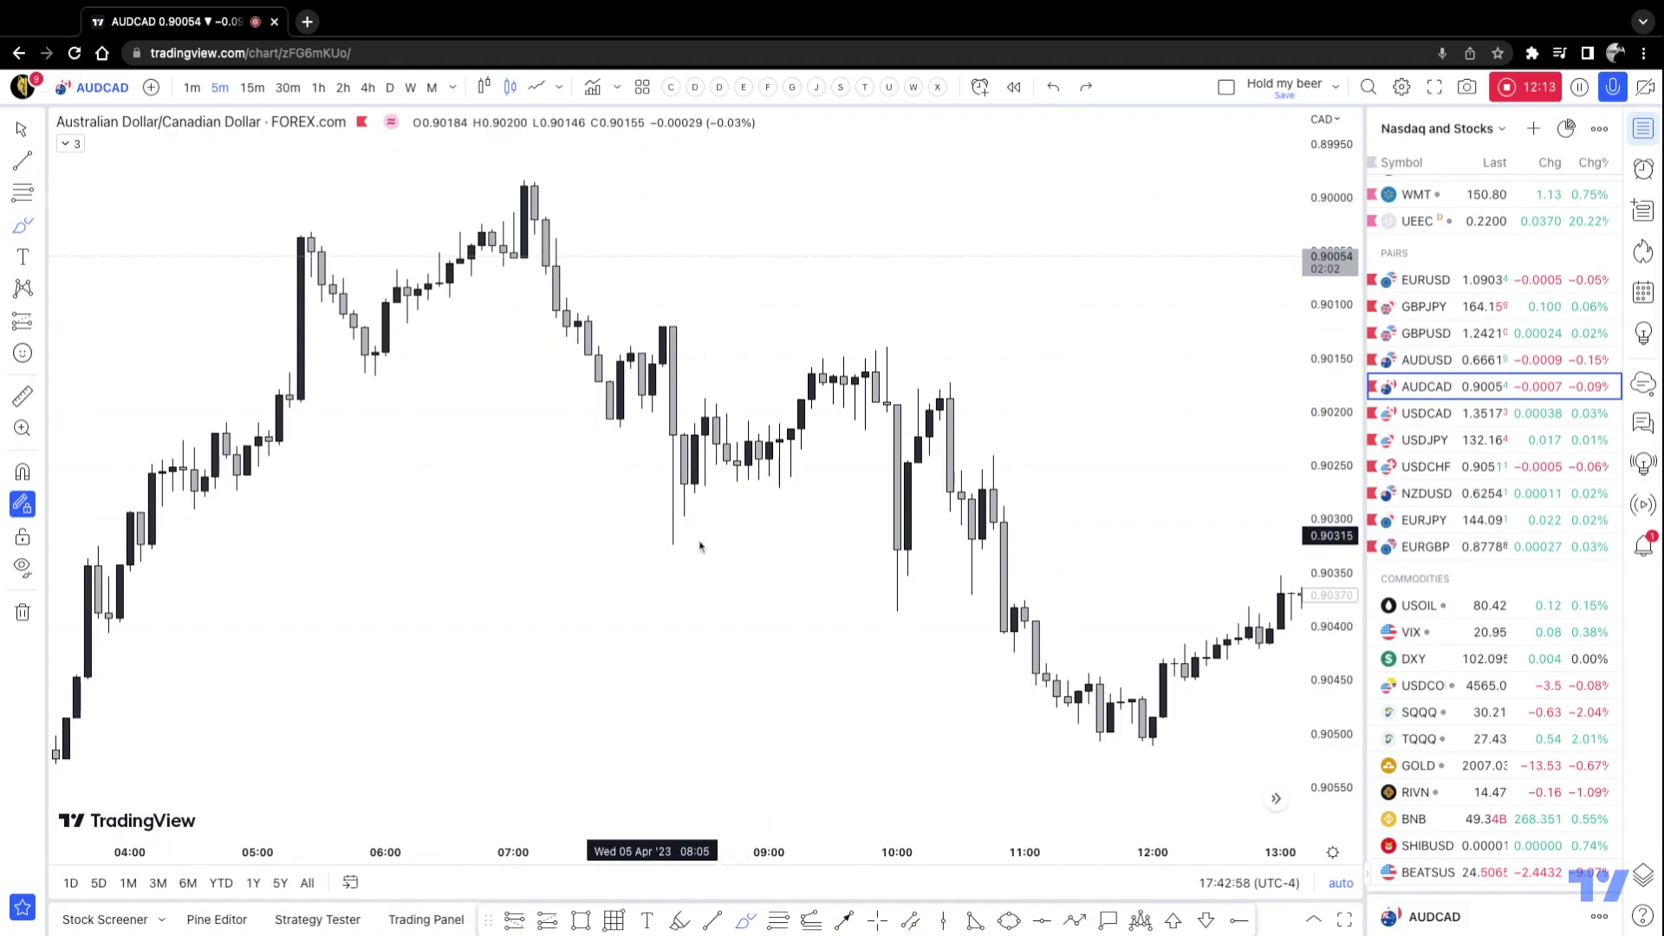
pyautogui.moveTo(675, 549); pyautogui.dragTo(717, 546)
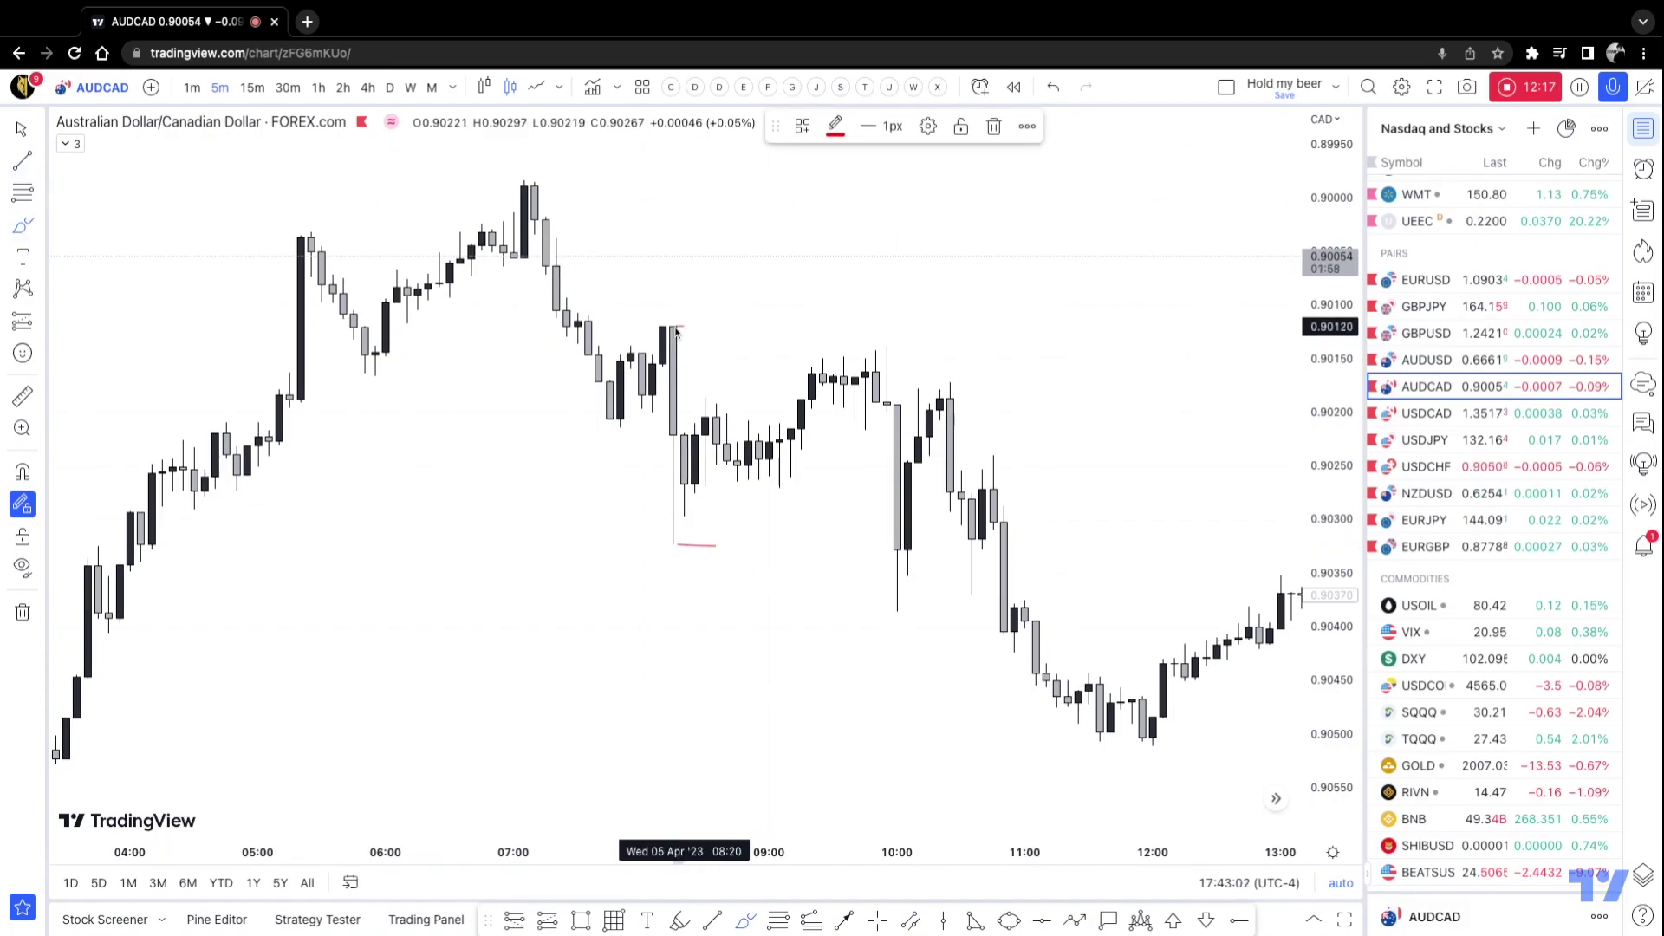
pyautogui.moveTo(676, 328); pyautogui.dragTo(982, 320)
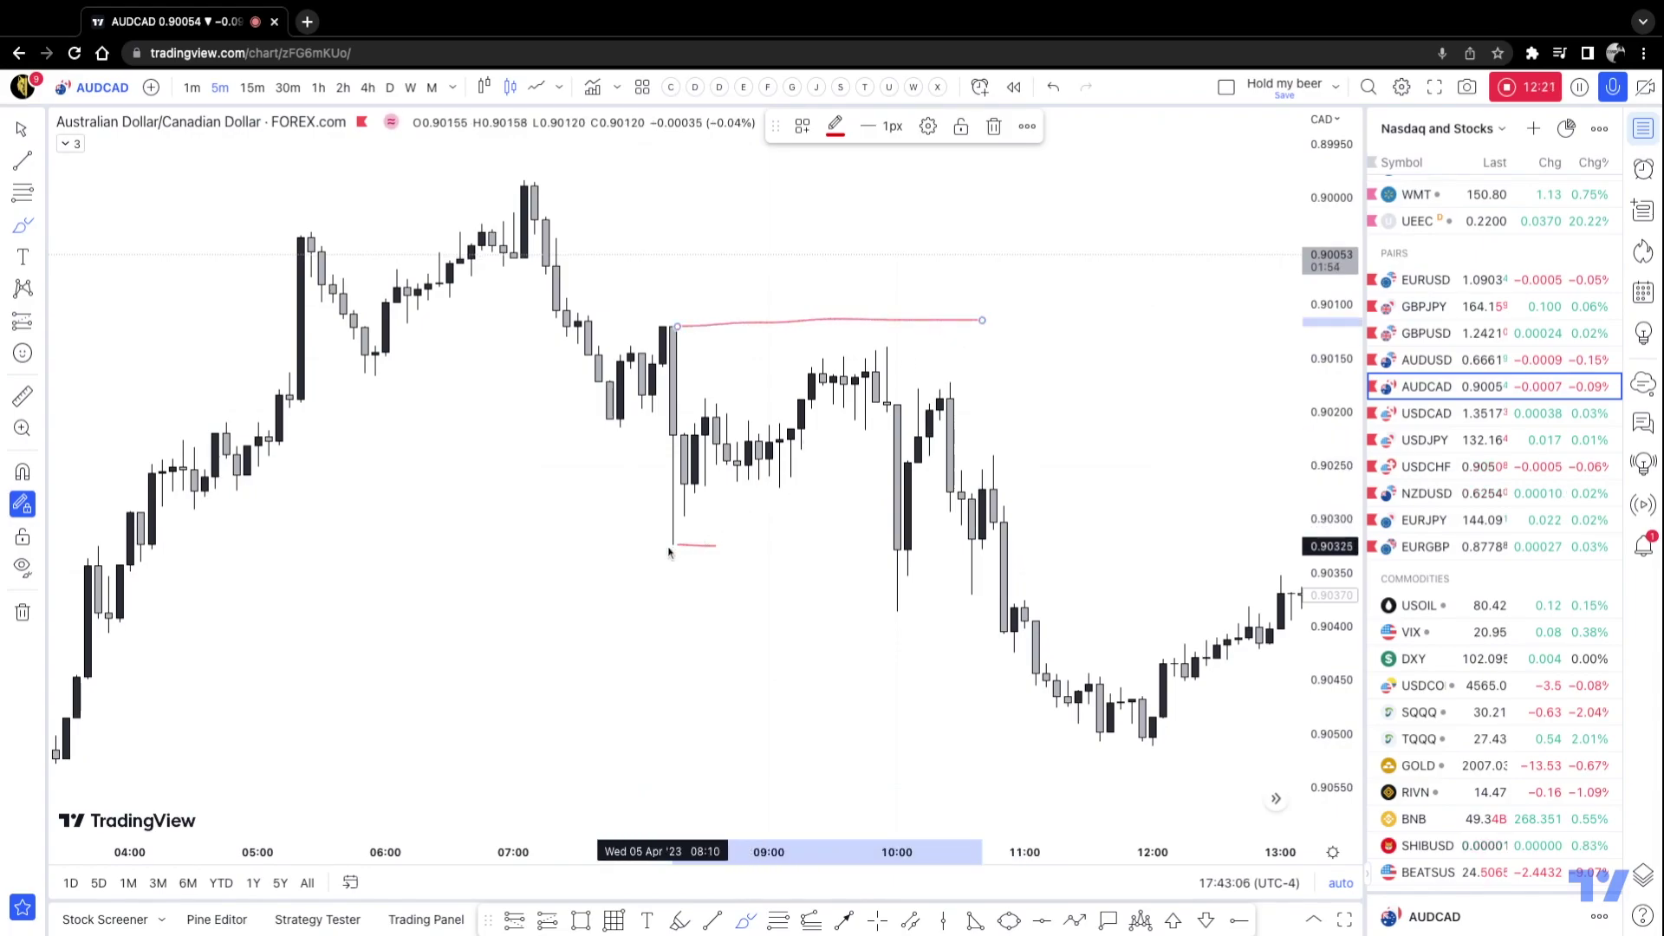
pyautogui.moveTo(668, 546)
pyautogui.mouseDown()
pyautogui.moveTo(683, 430)
pyautogui.moveTo(755, 425)
pyautogui.moveTo(886, 344)
pyautogui.mouseUp()
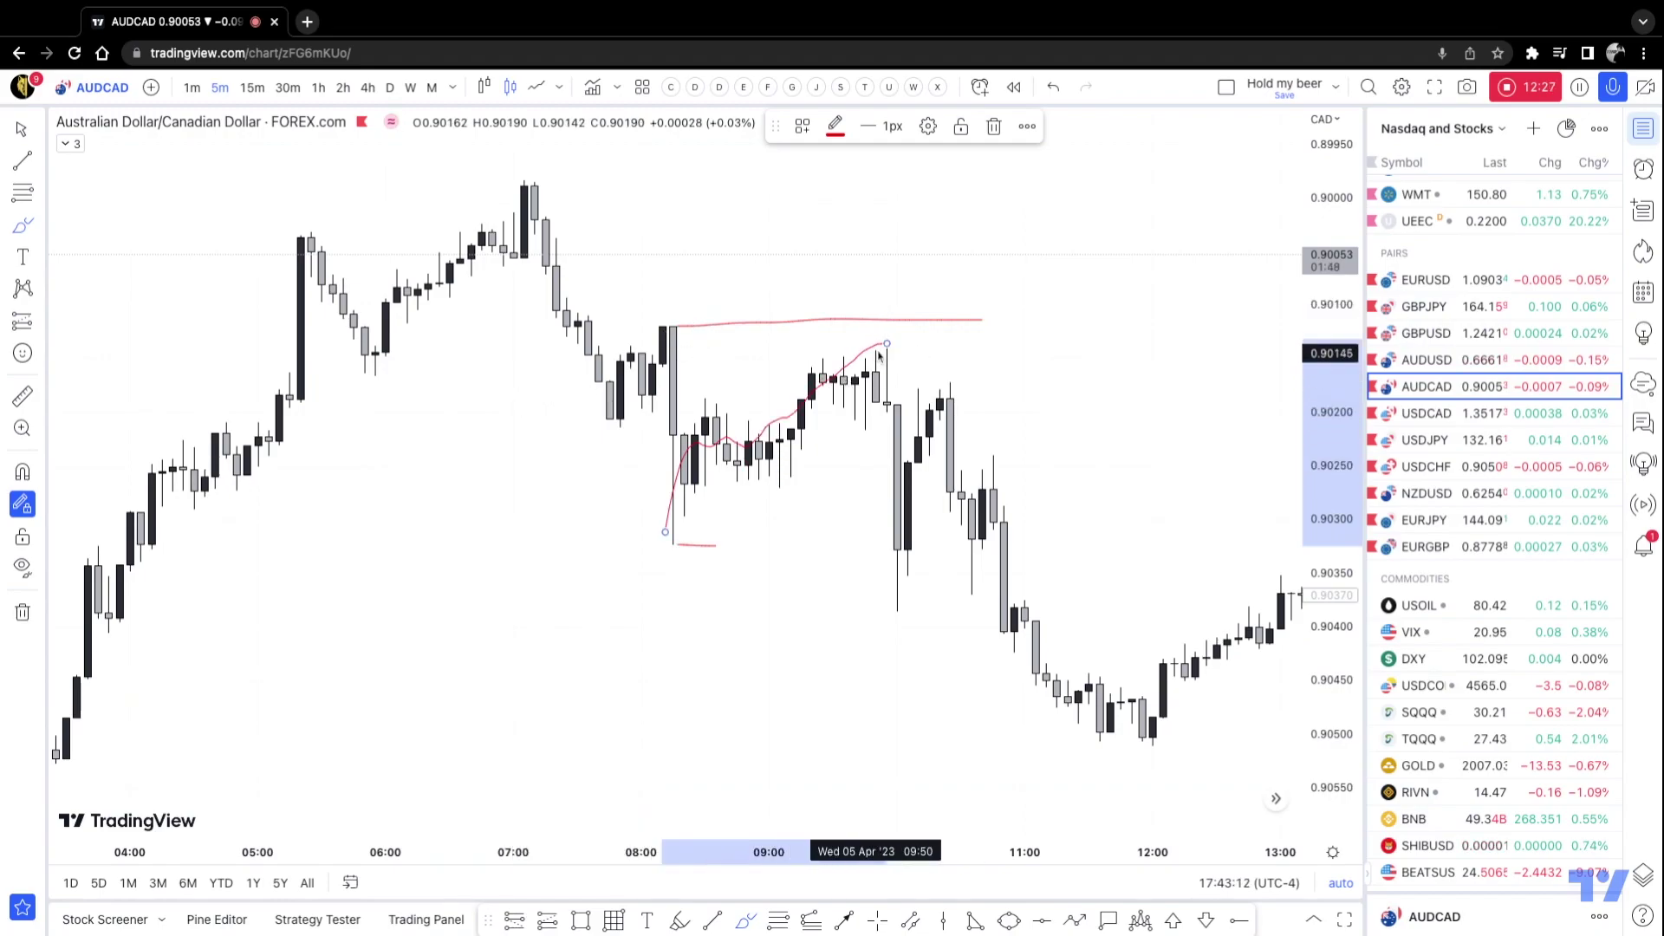
pyautogui.moveTo(884, 351)
pyautogui.mouseDown()
pyautogui.moveTo(918, 633)
pyautogui.moveTo(945, 452)
pyautogui.moveTo(1089, 725)
pyautogui.mouseUp()
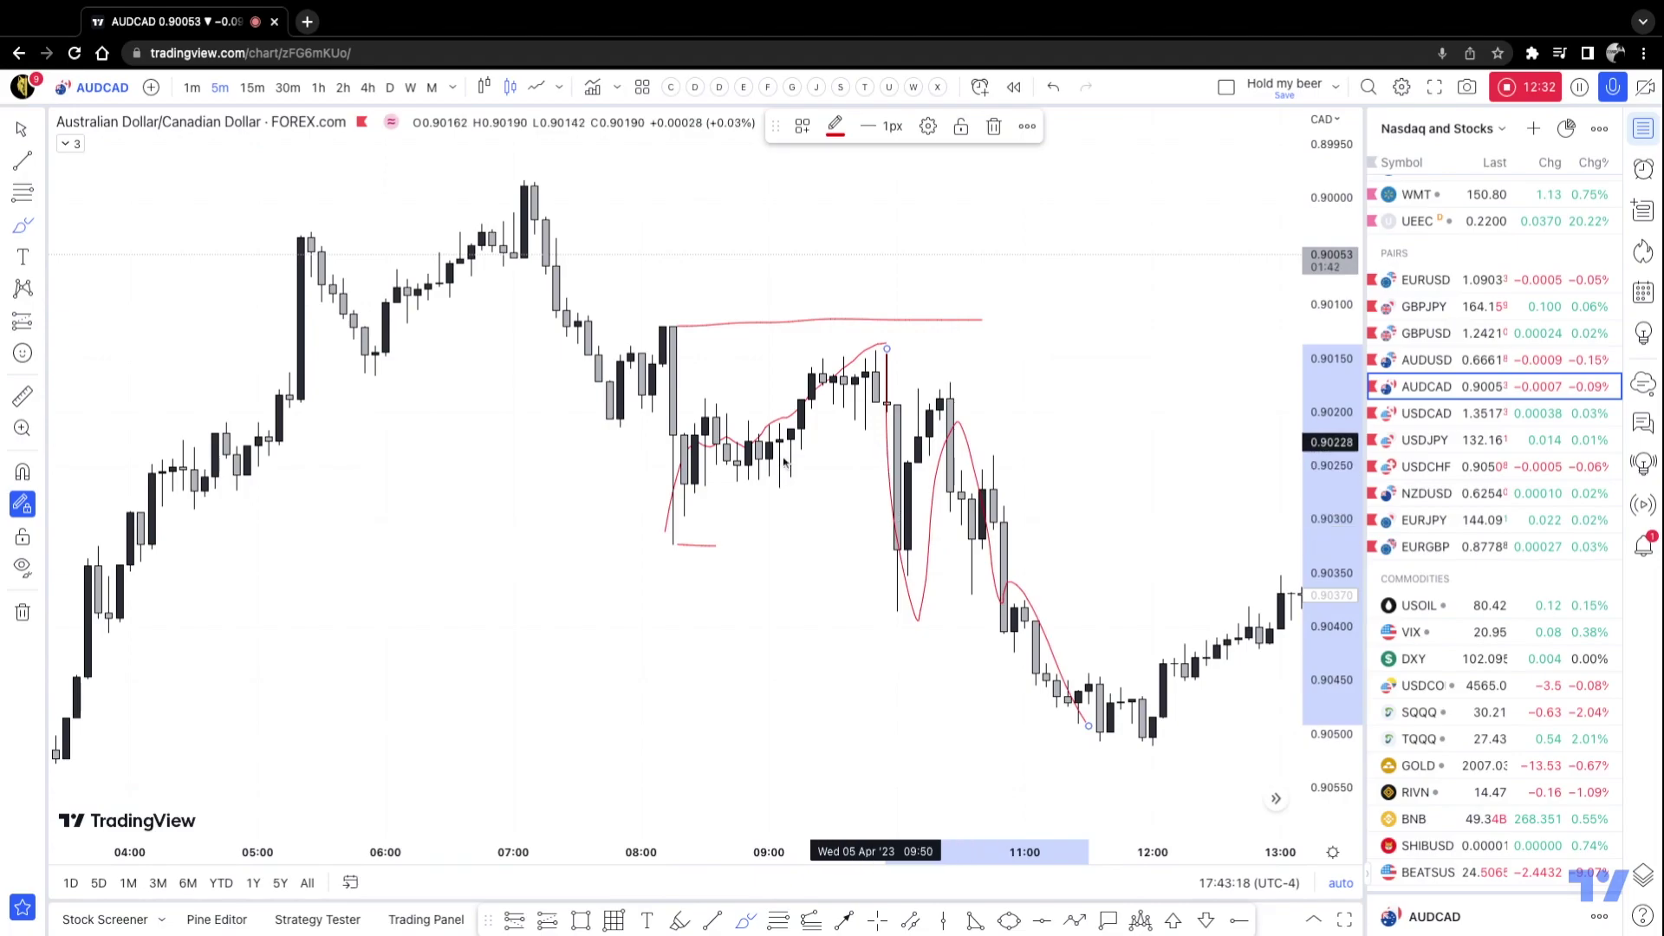
# Step: Cross out the inside rise after 08:15, and brush the down structure from the 07:05 high through 07:50 and 08:10 to about 11:10
pyautogui.moveTo(769, 520)
pyautogui.mouseDown()
pyautogui.moveTo(863, 452)
pyautogui.moveTo(855, 539)
pyautogui.mouseUp()
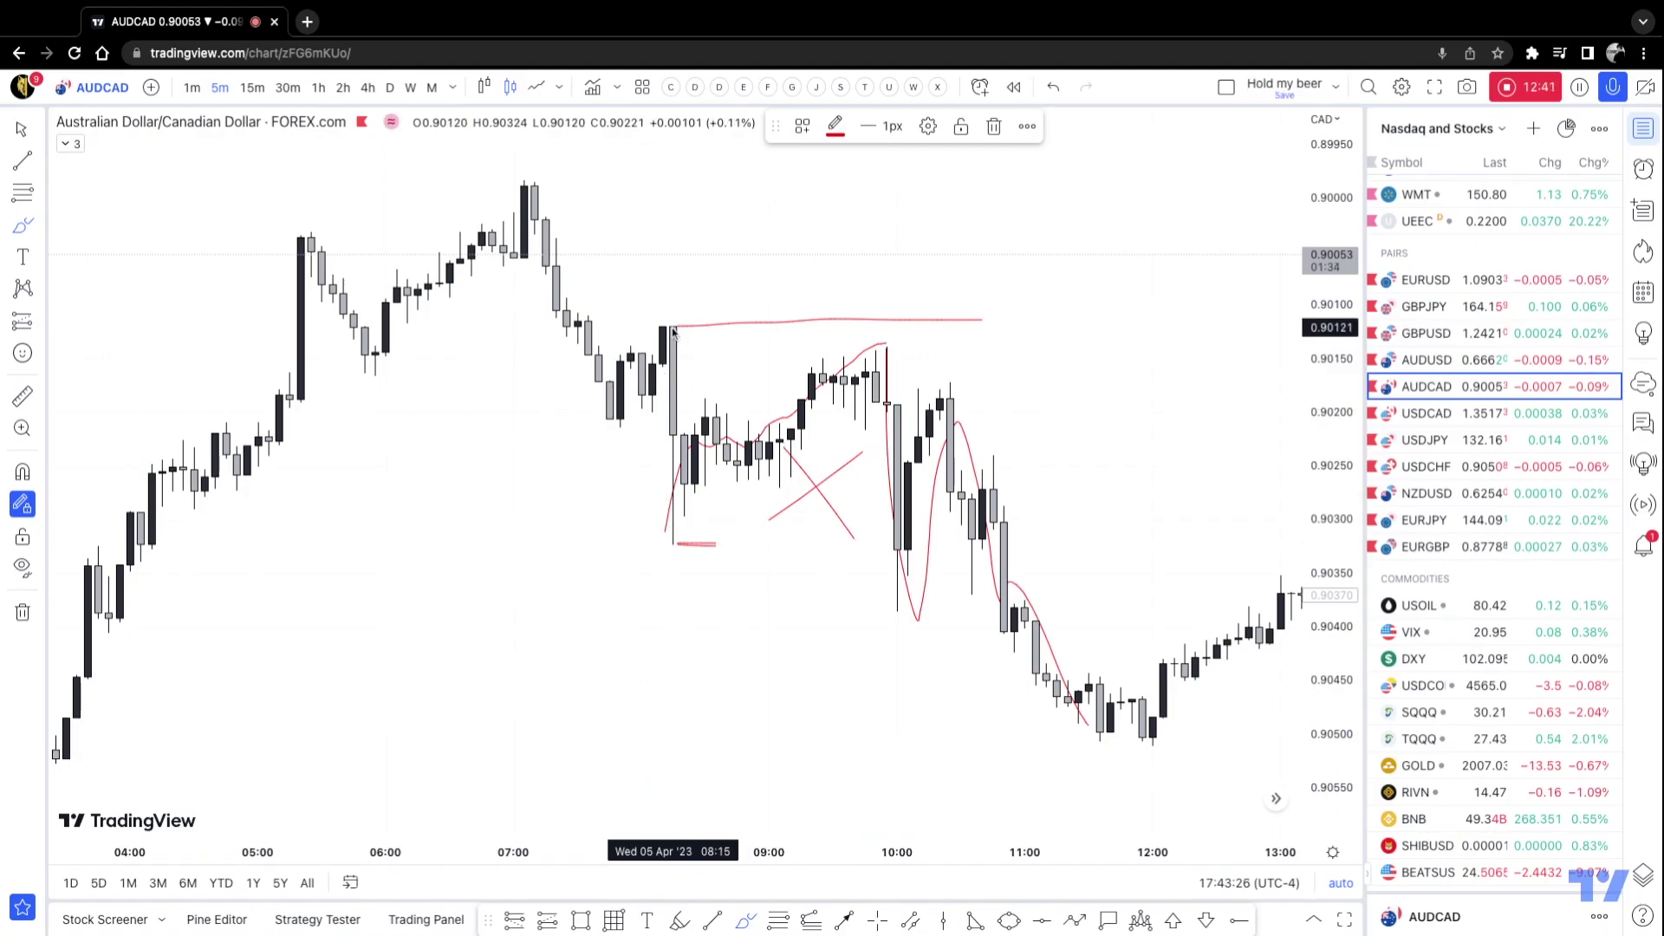
pyautogui.moveTo(679, 536)
pyautogui.mouseDown()
pyautogui.moveTo(771, 407)
pyautogui.moveTo(845, 349)
pyautogui.moveTo(994, 673)
pyautogui.mouseUp()
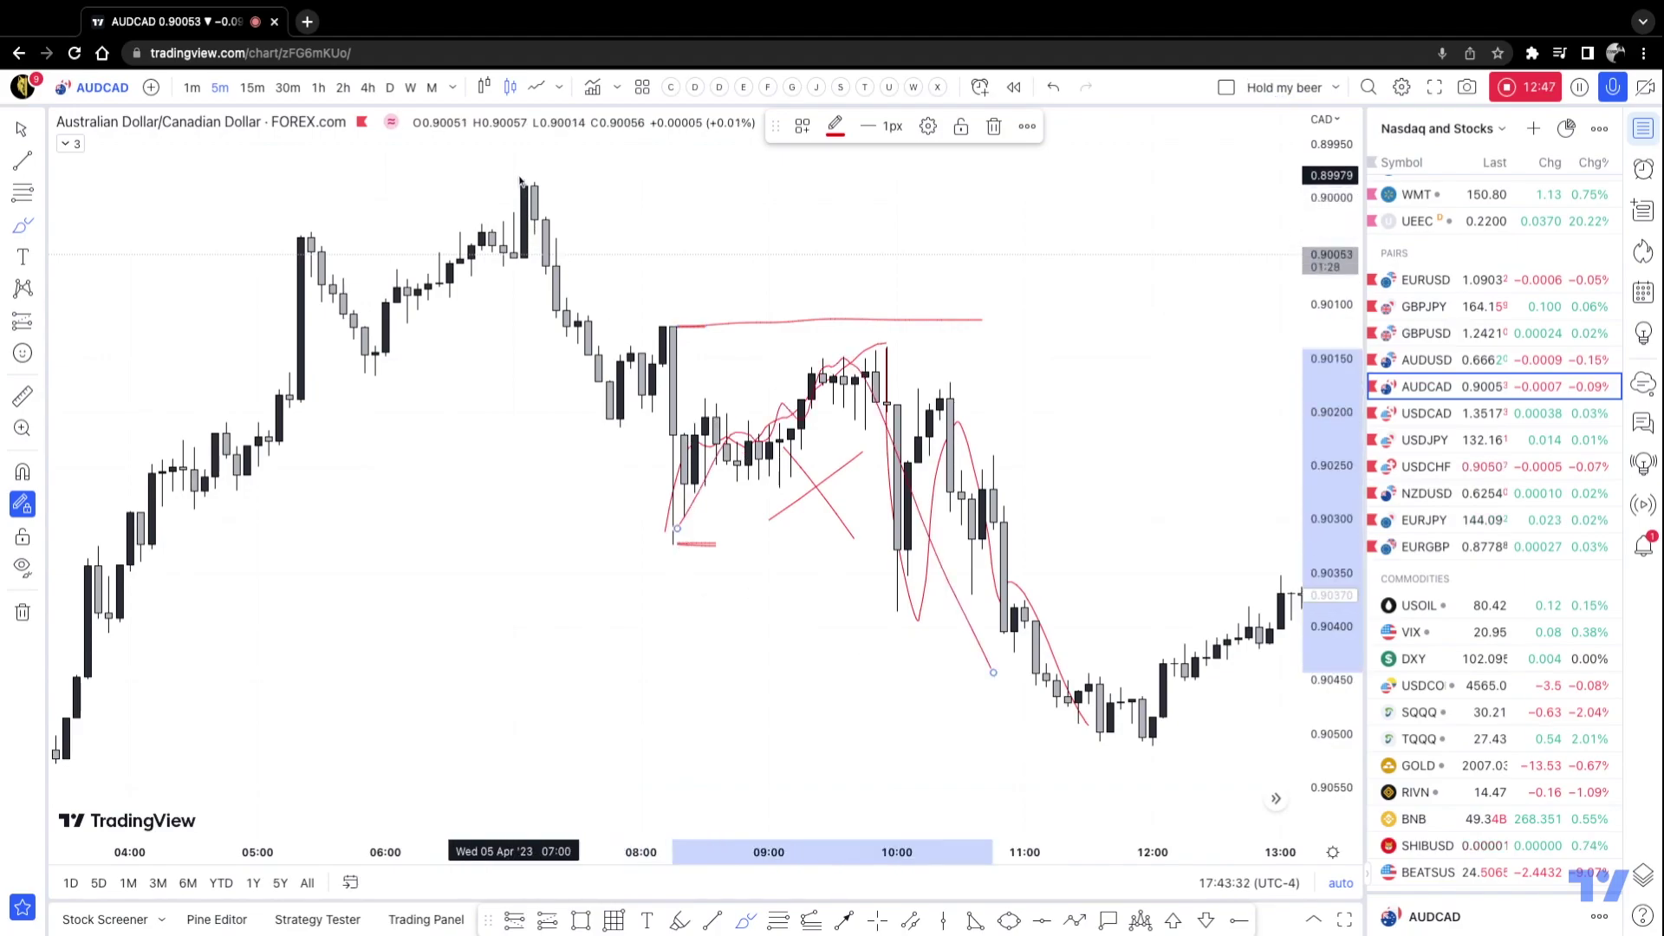
pyautogui.moveTo(520, 178)
pyautogui.mouseDown()
pyautogui.moveTo(618, 422)
pyautogui.moveTo(662, 320)
pyautogui.moveTo(1046, 699)
pyautogui.mouseUp()
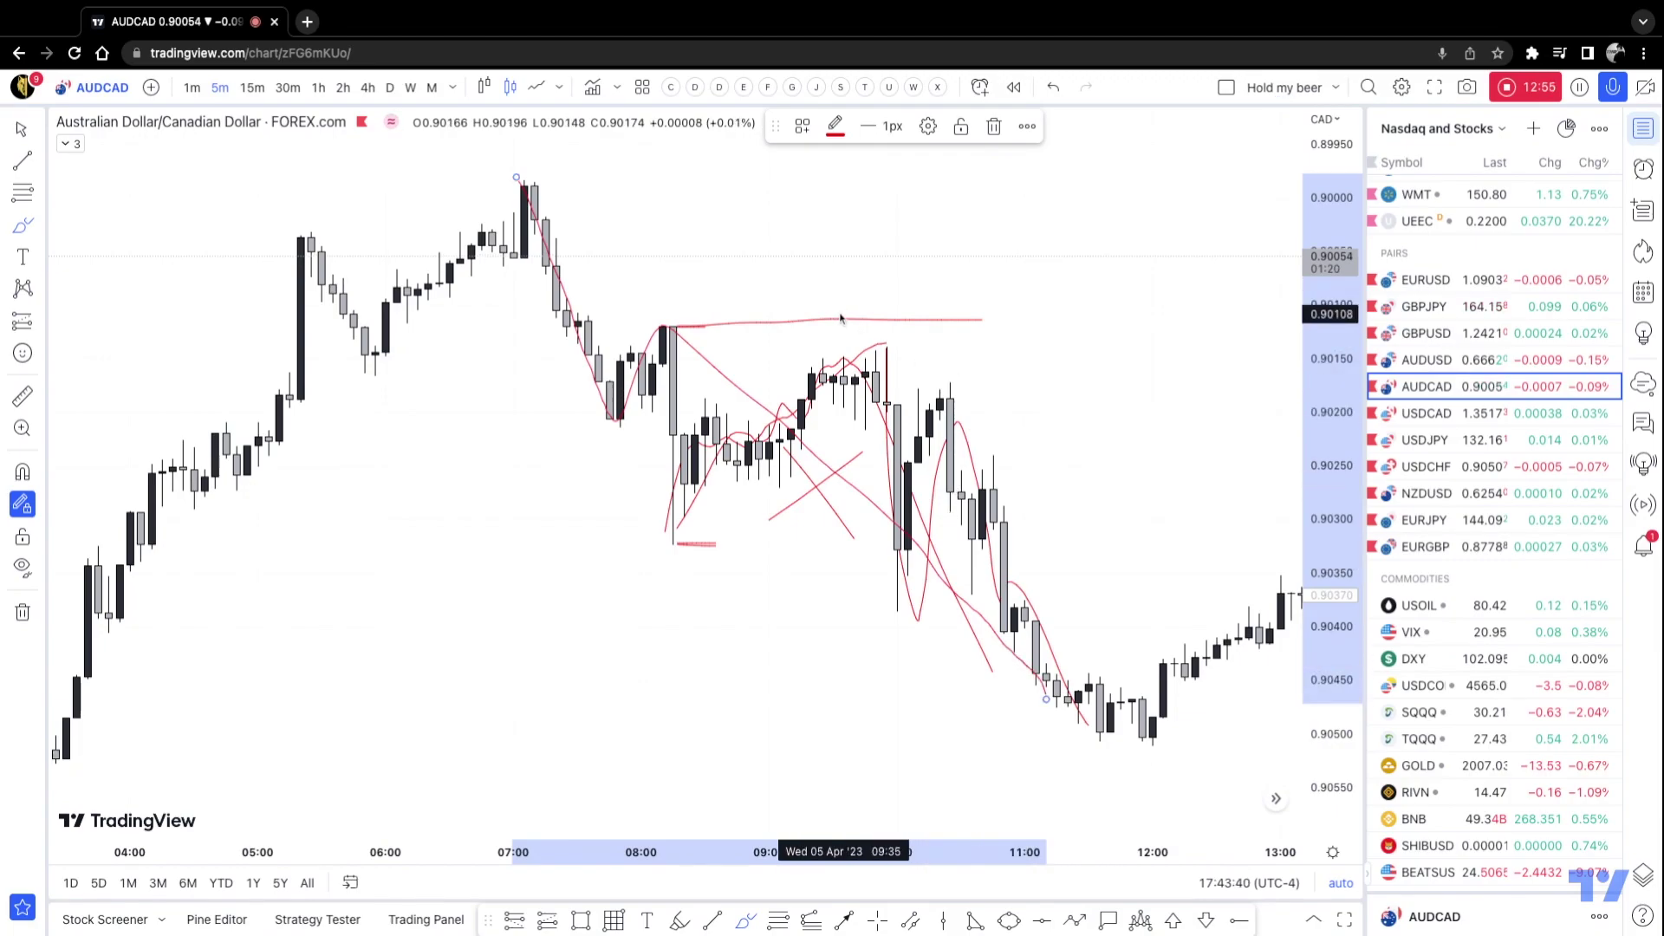
# Step: Circle the 08:15 candle's range and brush a hypothetical break above its high around 09:30 to 09:45 followed by a drop
pyautogui.moveTo(717, 326)
pyautogui.mouseDown()
pyautogui.moveTo(687, 325)
pyautogui.moveTo(674, 544)
pyautogui.moveTo(702, 334)
pyautogui.moveTo(681, 322)
pyautogui.mouseUp()
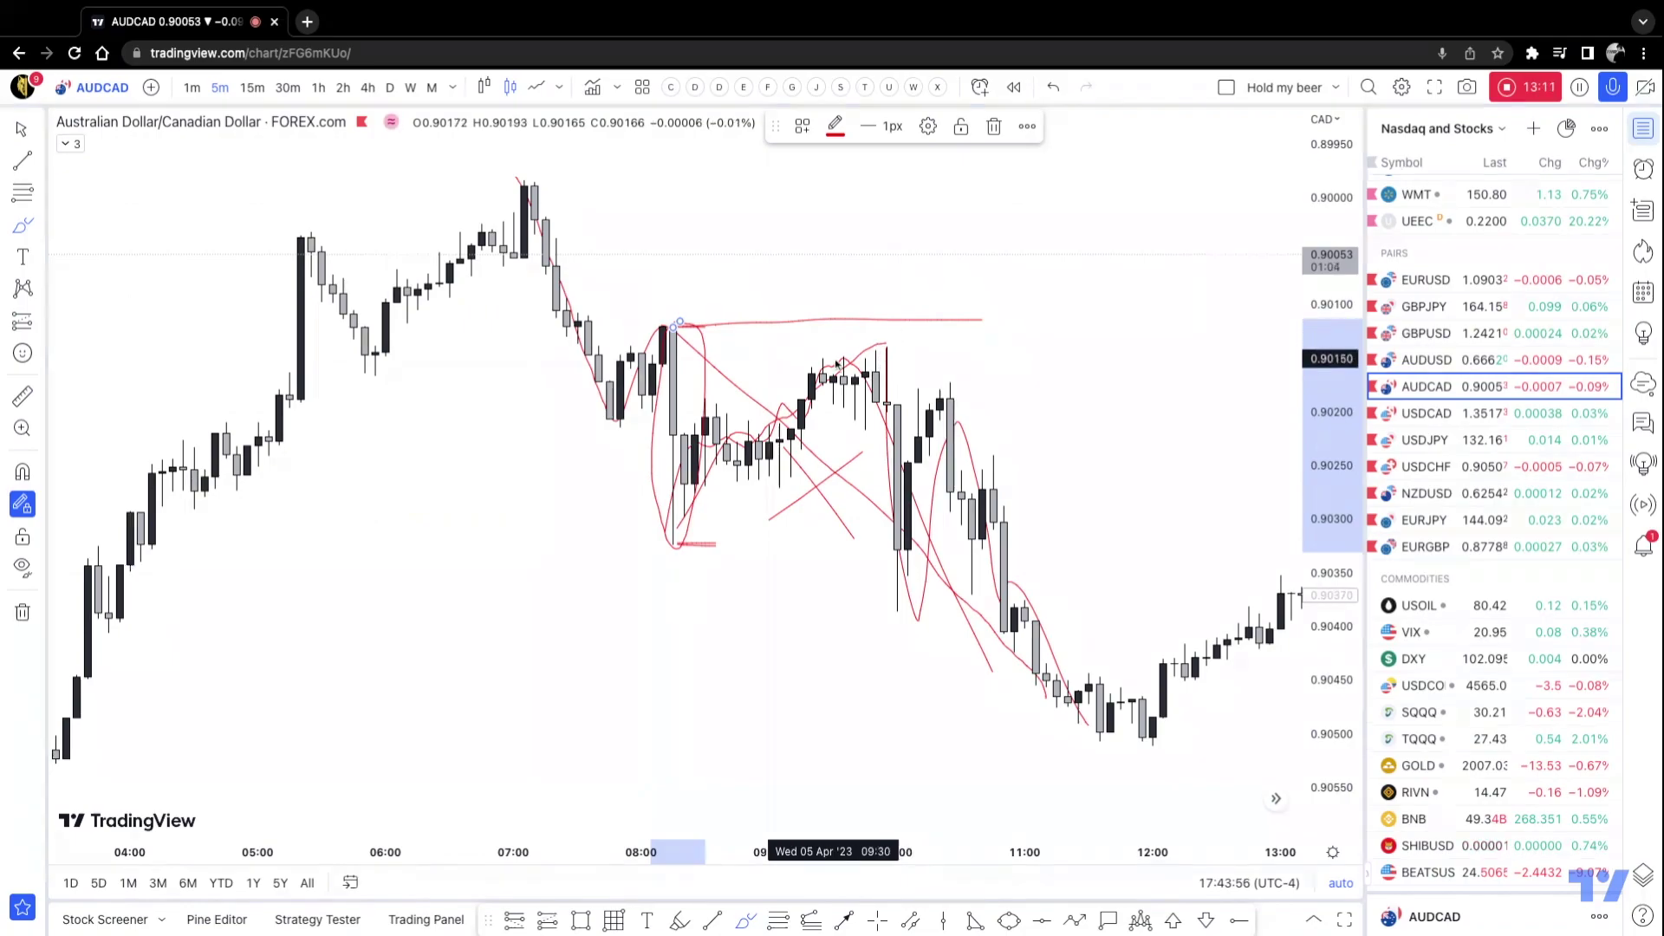
pyautogui.moveTo(834, 358); pyautogui.dragTo(864, 296)
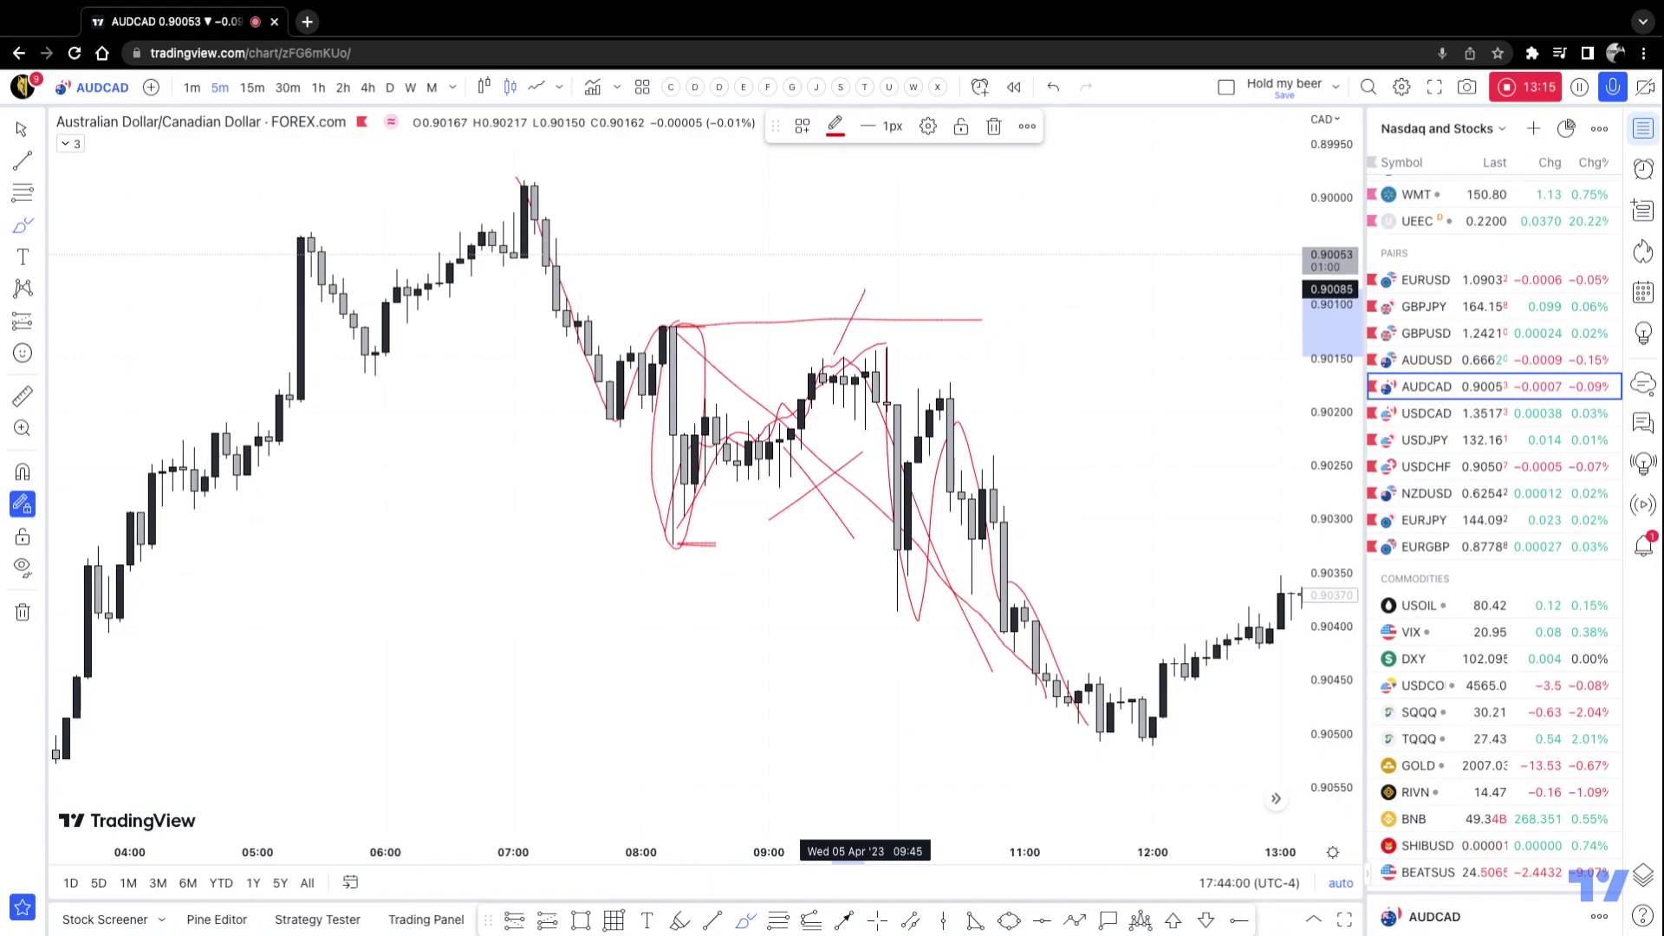
pyautogui.moveTo(864, 293); pyautogui.dragTo(907, 395)
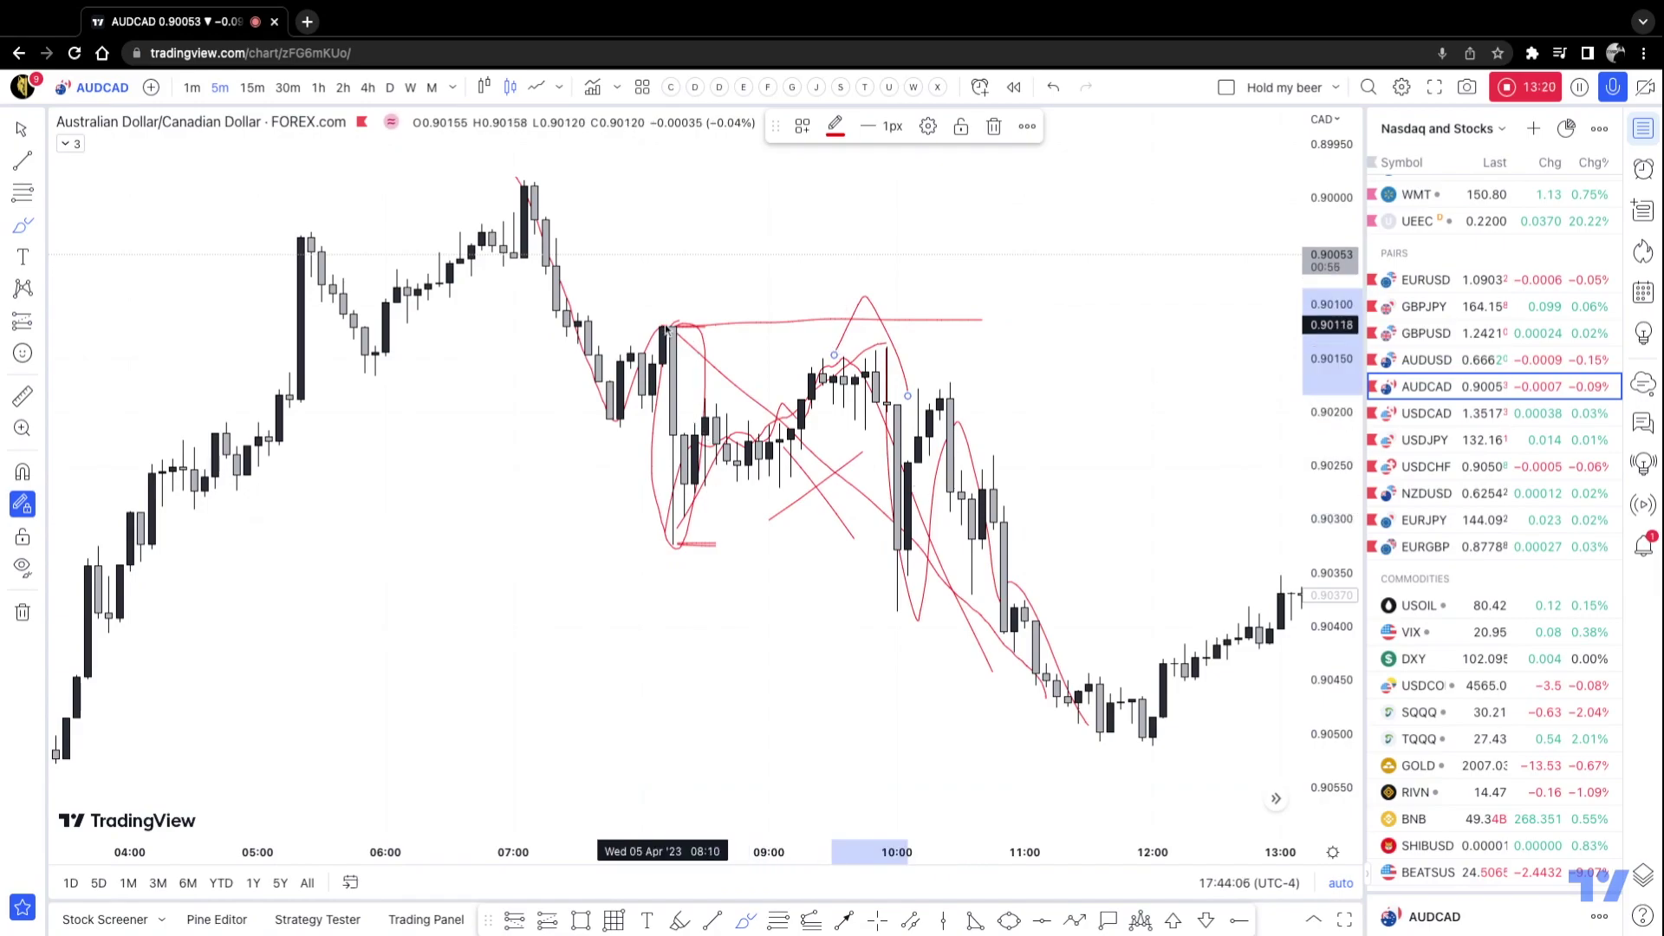
pyautogui.moveTo(666, 330)
pyautogui.mouseDown()
pyautogui.moveTo(694, 542)
pyautogui.moveTo(828, 319)
pyautogui.moveTo(994, 640)
pyautogui.mouseUp()
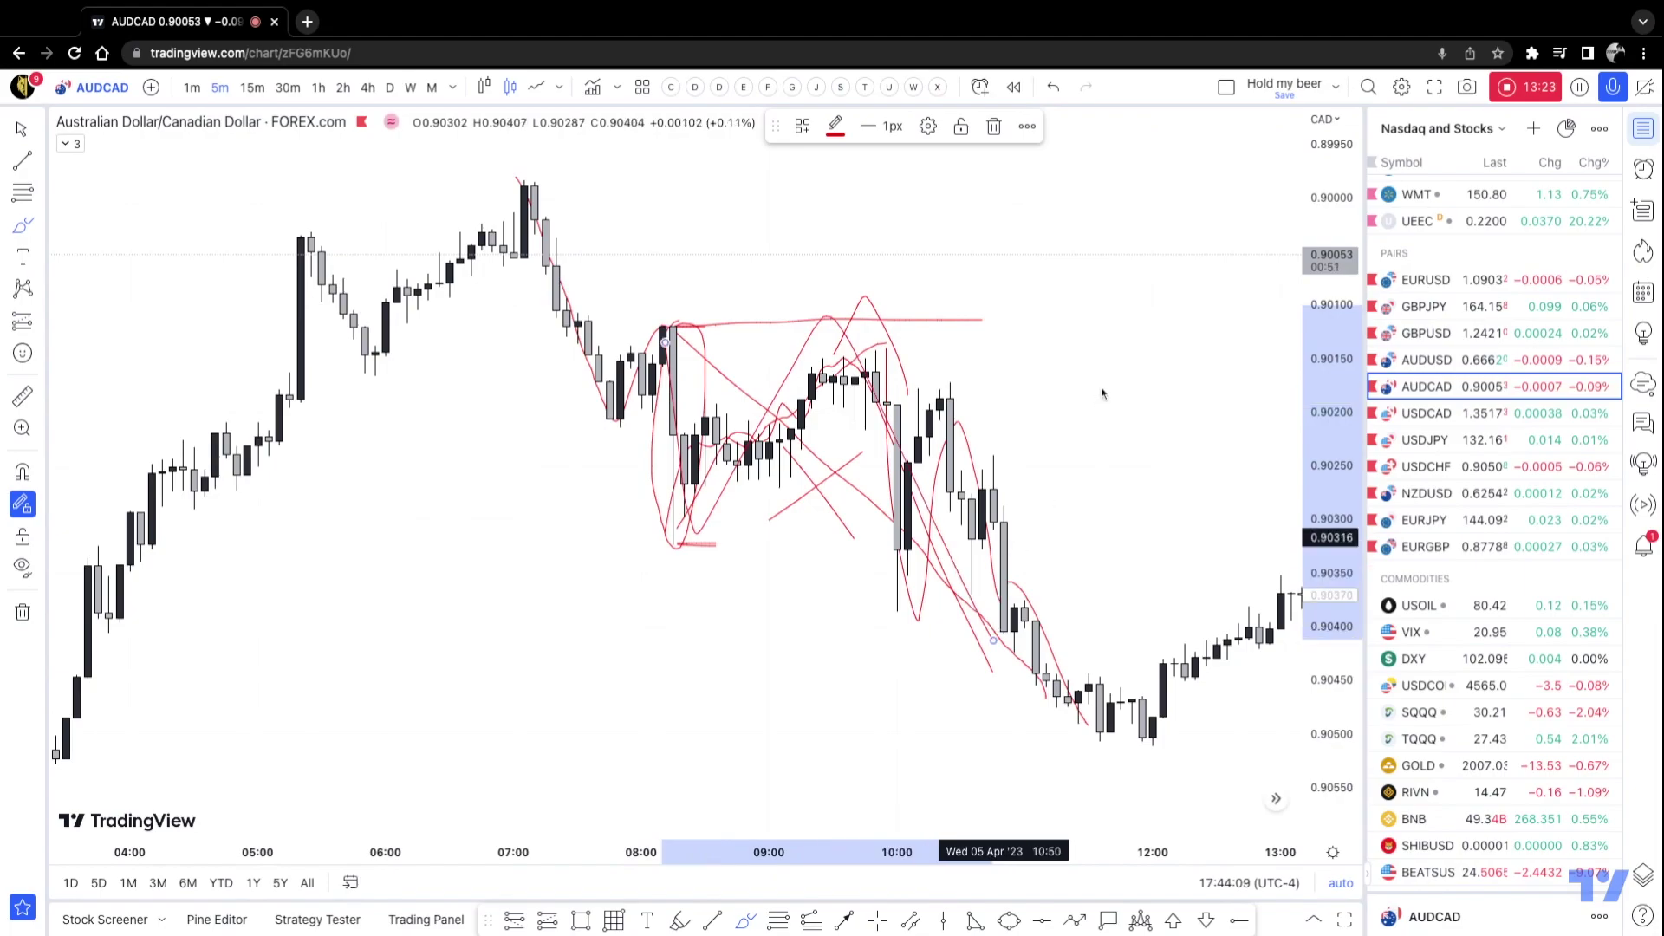
# Step: Undo all brush marks around the 08:15 candle and invert the price scale, removing the stray stroke
pyautogui.click(1055, 88)
pyautogui.click(1054, 89)
pyautogui.click(1053, 91)
pyautogui.click(1053, 92)
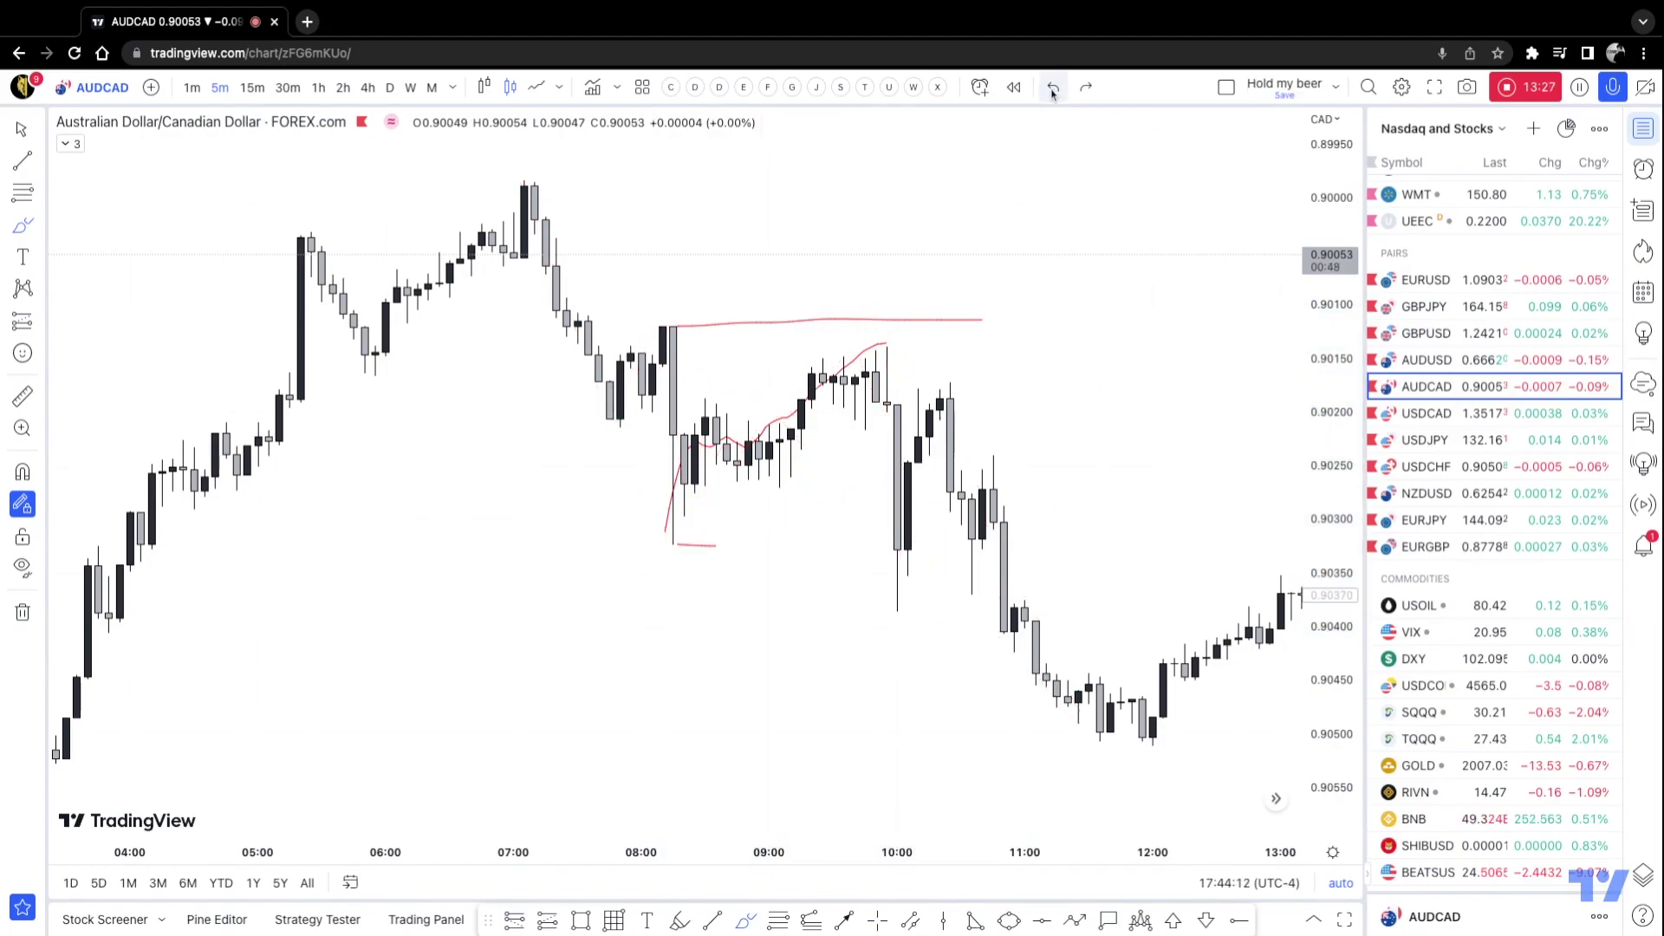
pyautogui.click(1053, 91)
pyautogui.moveTo(413, 399); pyautogui.dragTo(460, 408)
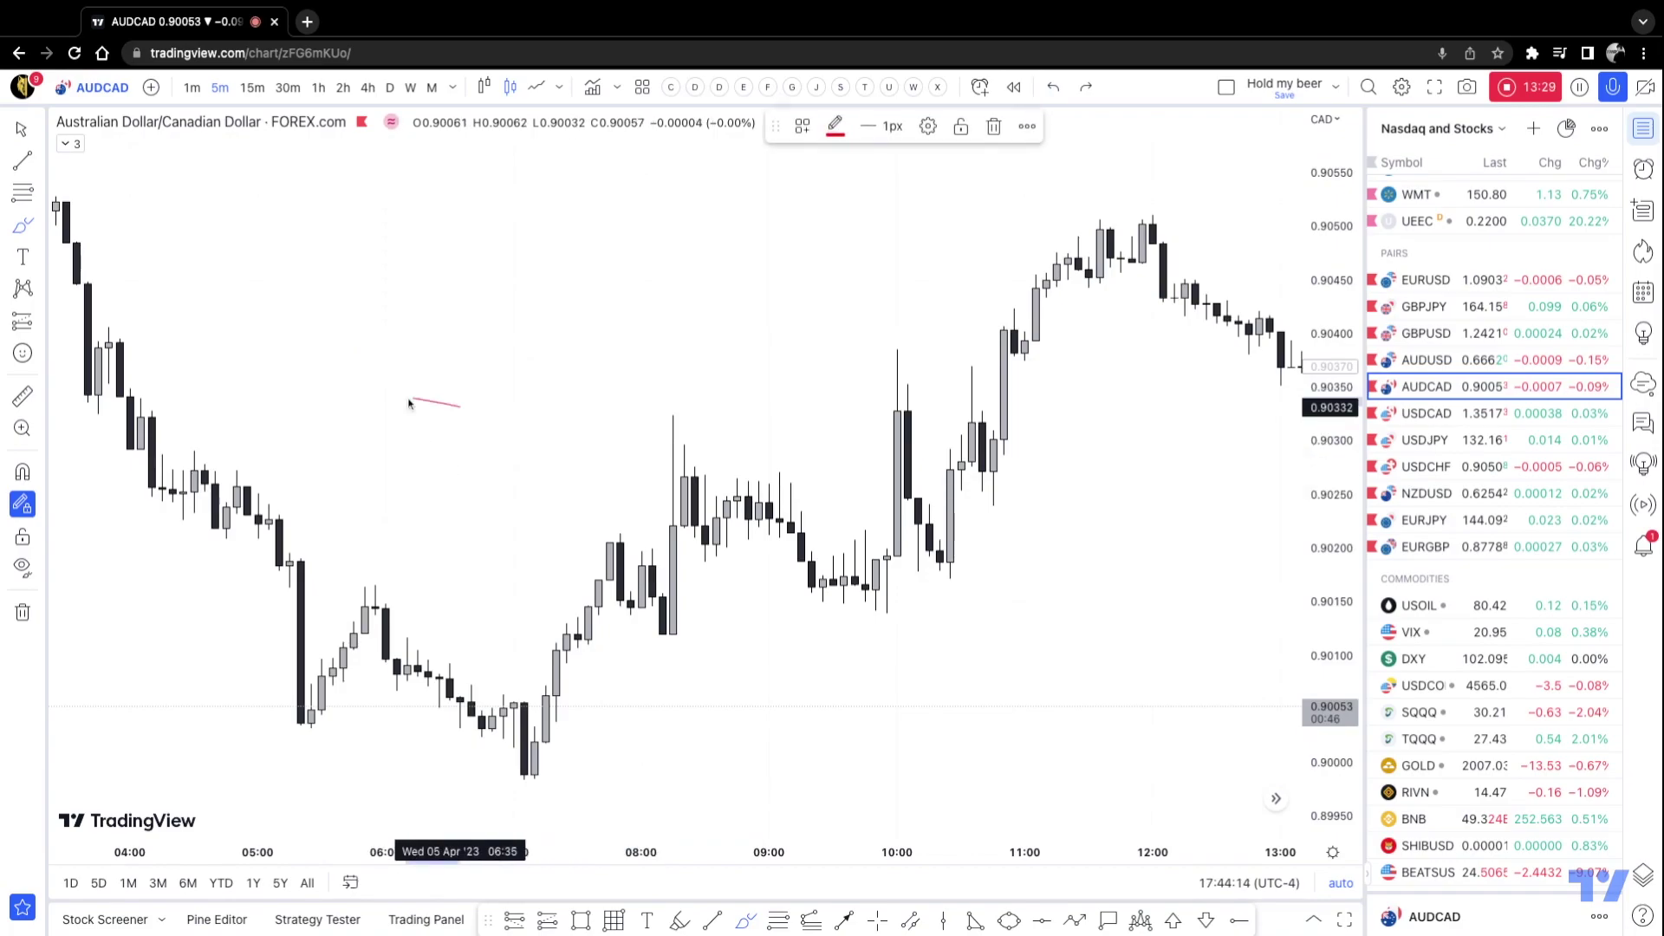
pyautogui.click(1053, 87)
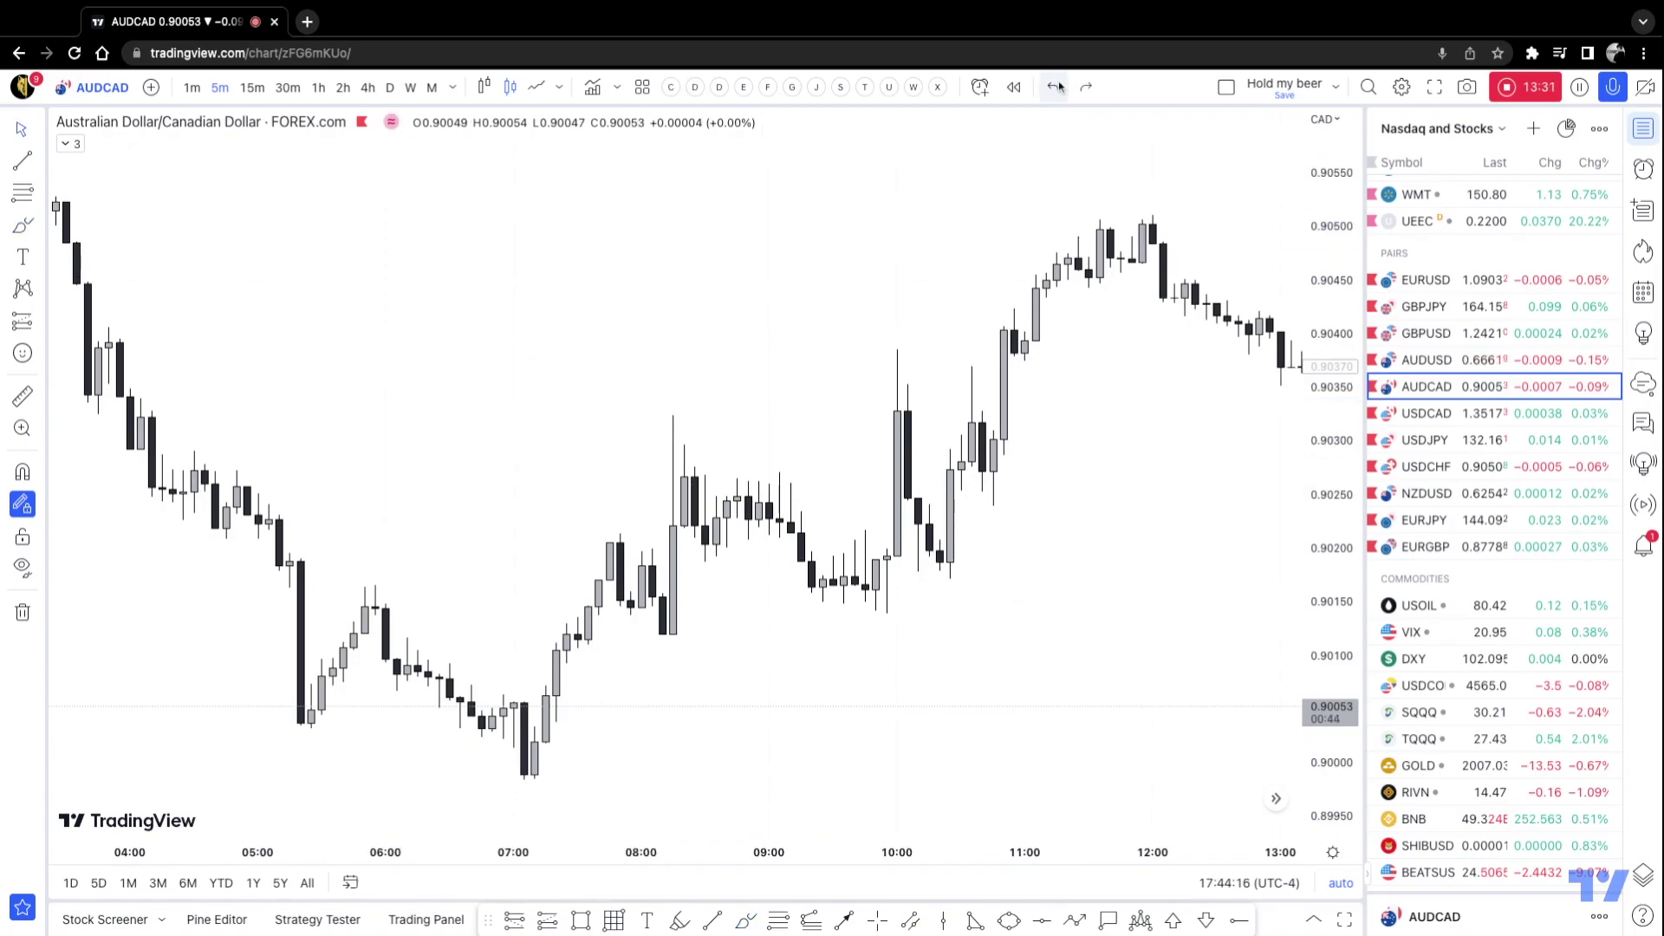
# Step: Brush short lines at the high and low of the 13:20 candle on 4 April to mark its range
pyautogui.hscroll(-15, 312, 356)
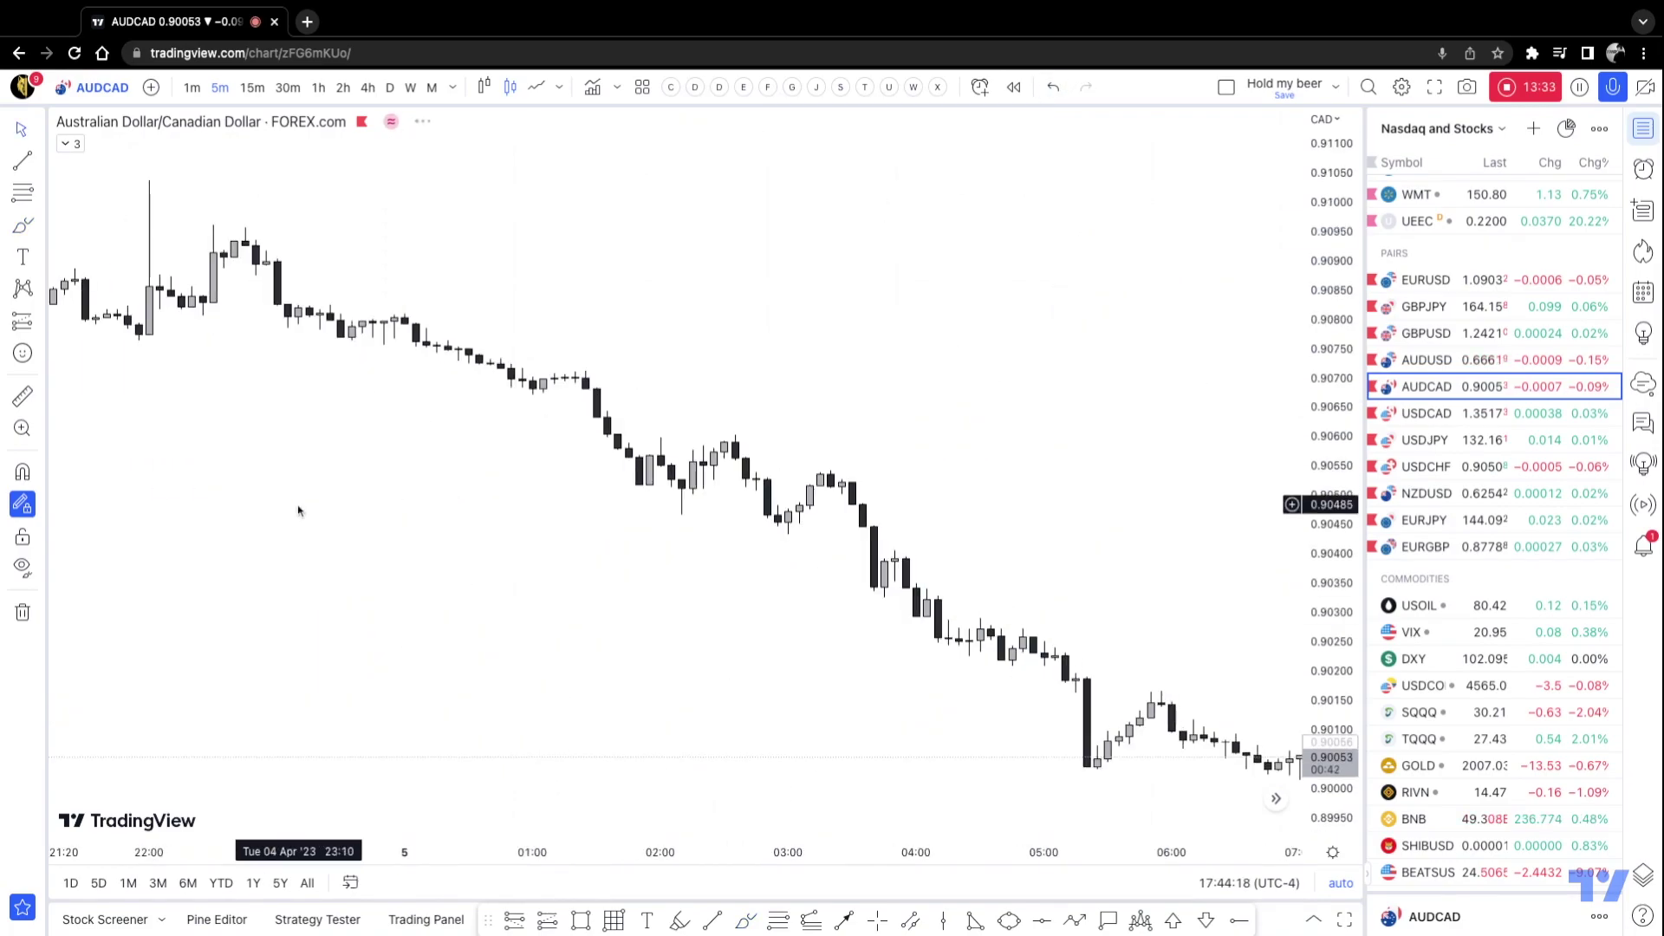
pyautogui.moveTo(424, 572); pyautogui.dragTo(1165, 552)
pyautogui.hscroll(-10, 743, 620)
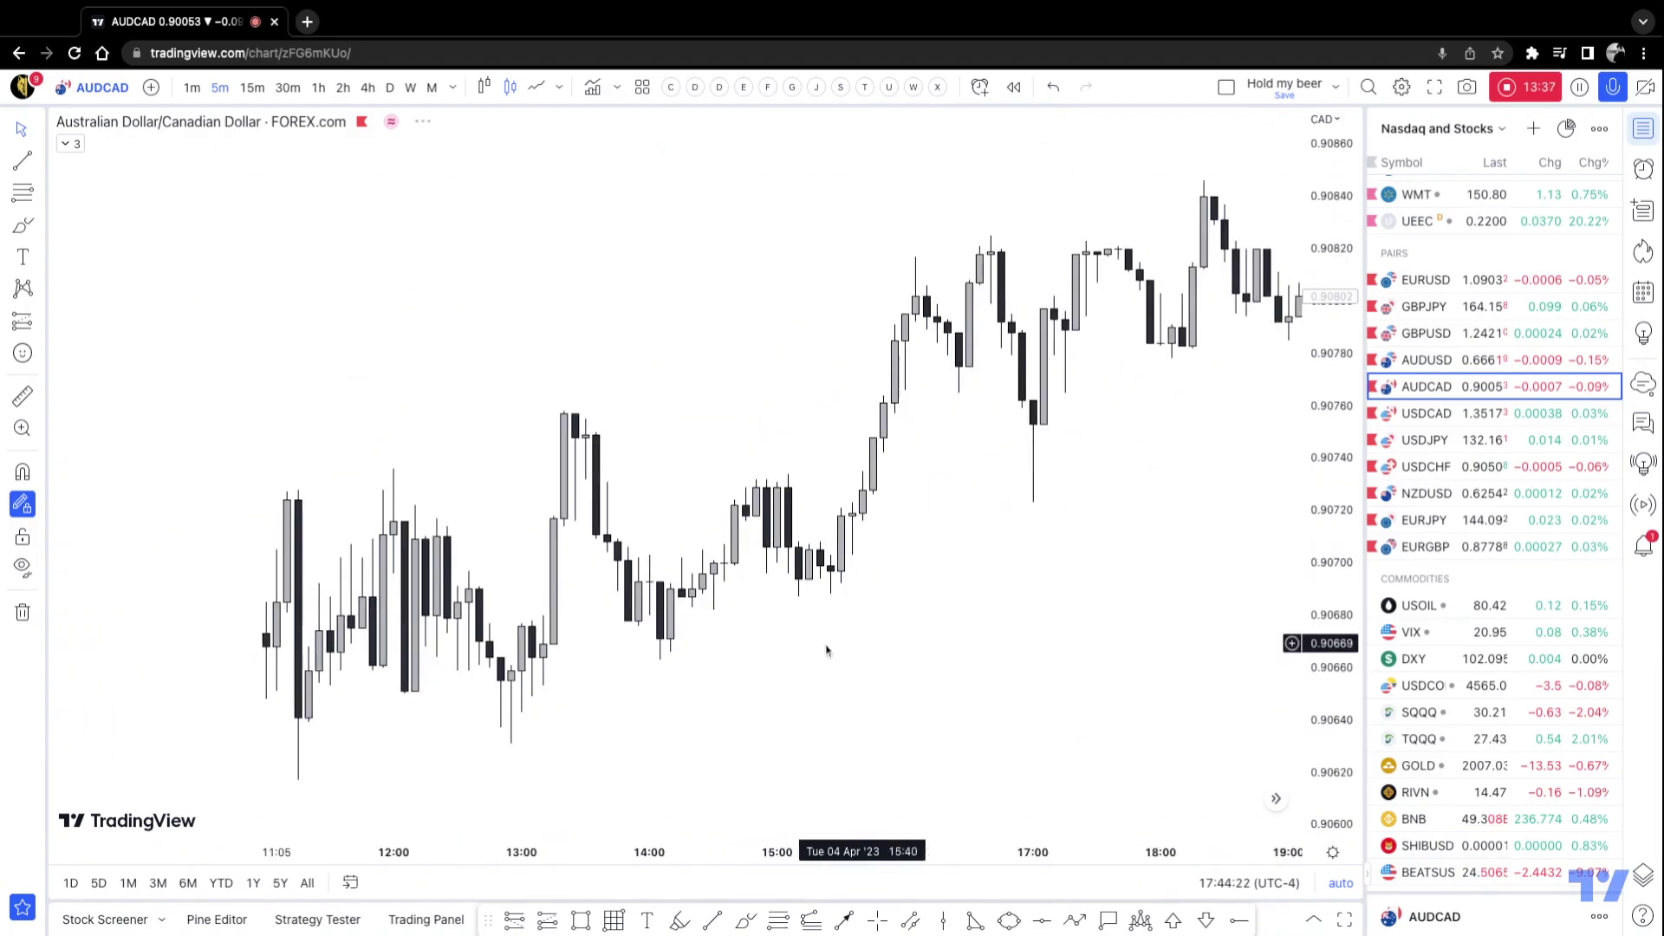
pyautogui.hscroll(10, 953, 520)
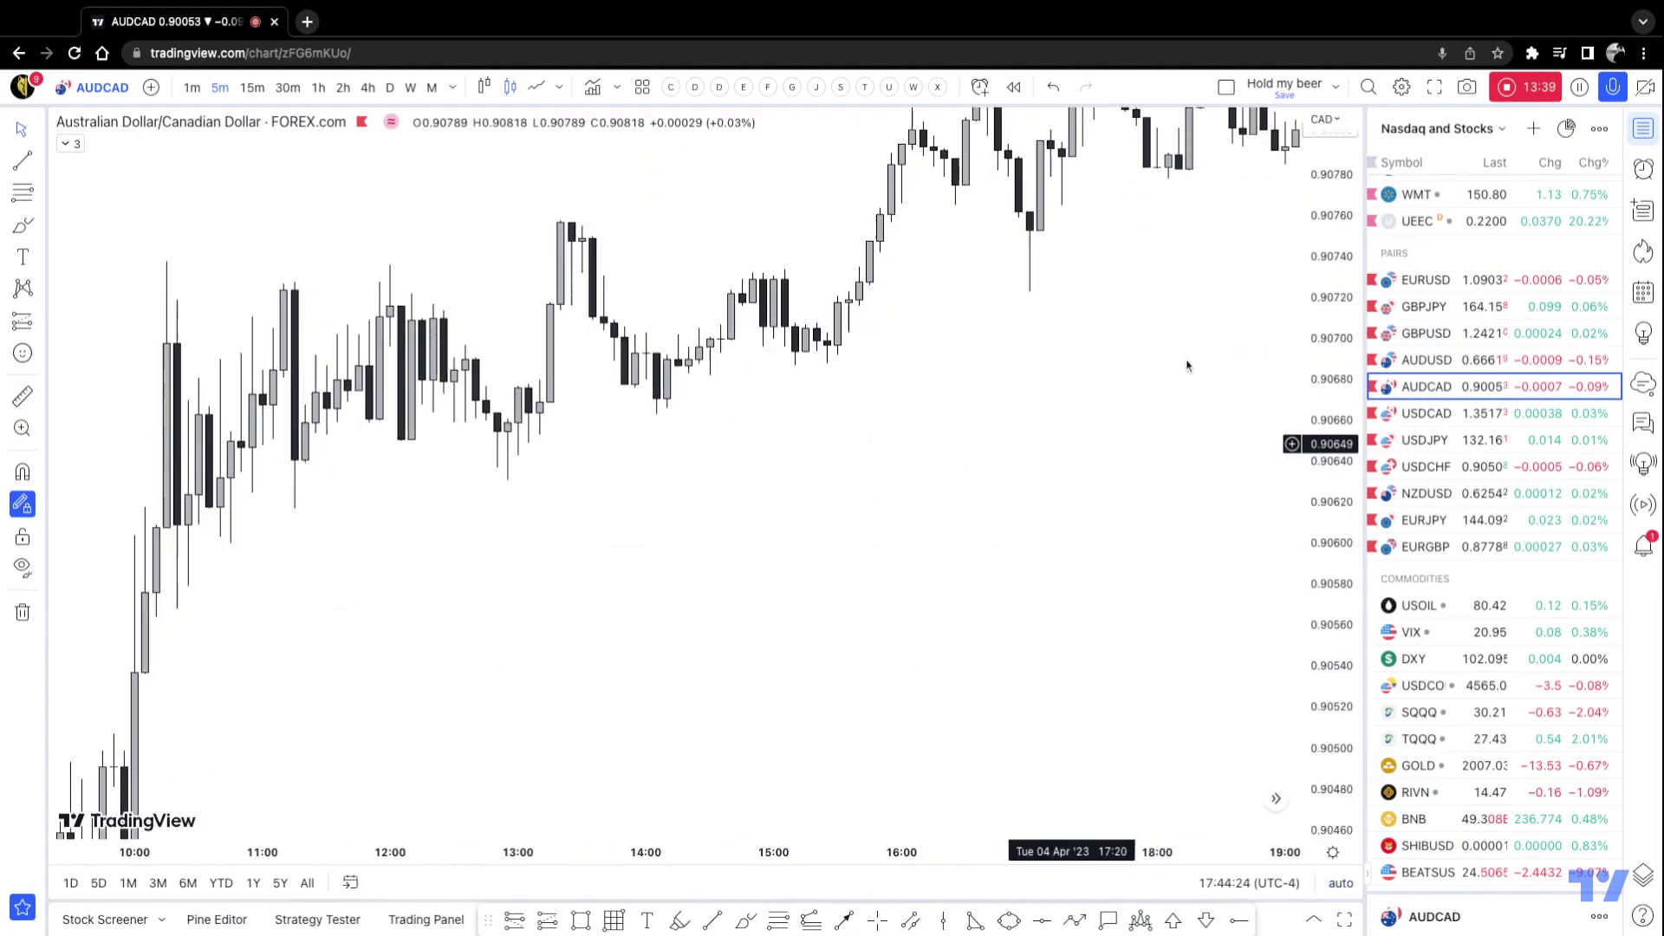
pyautogui.hscroll(5, 1187, 365)
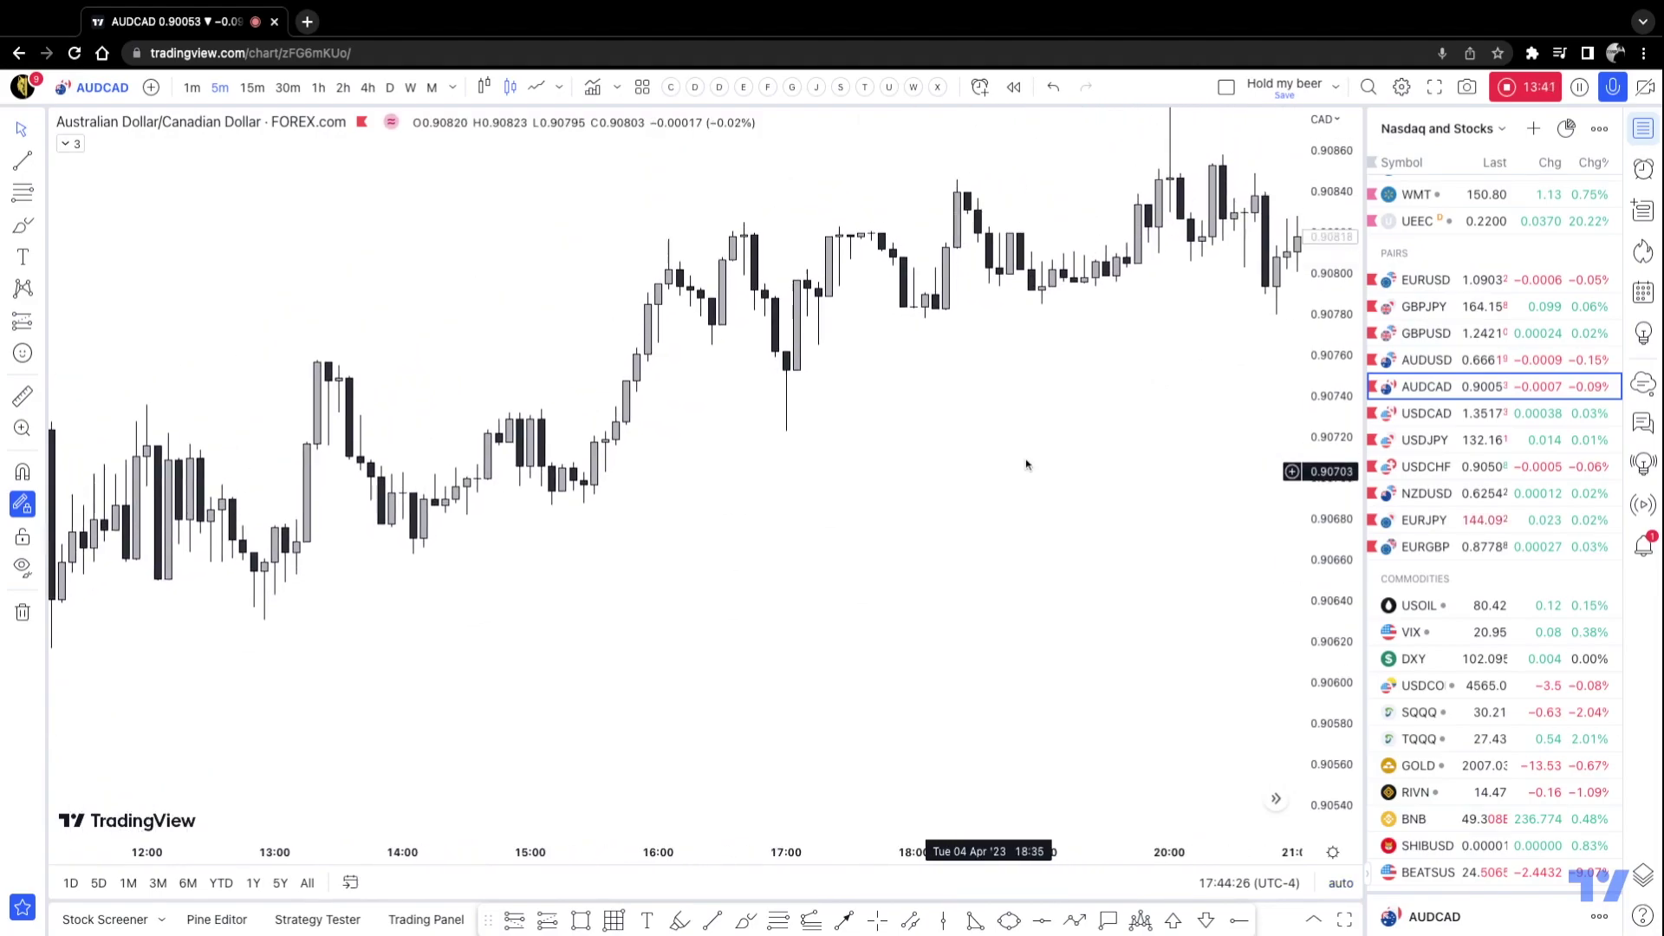
pyautogui.moveTo(1026, 465); pyautogui.dragTo(1029, 538)
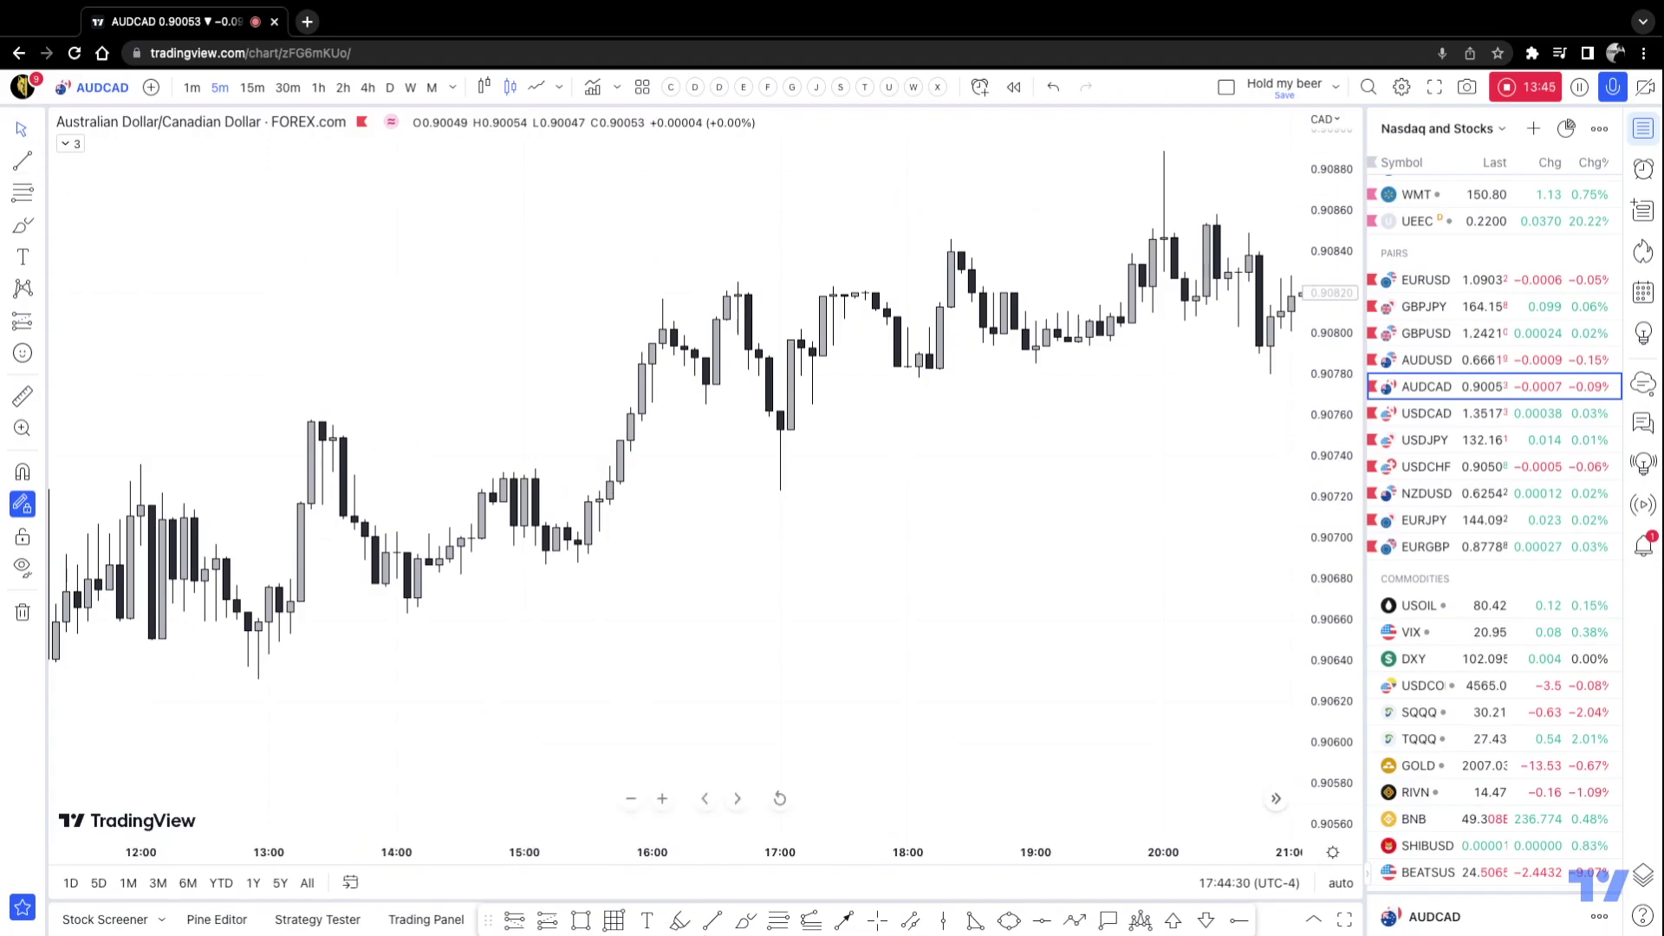
pyautogui.click(745, 917)
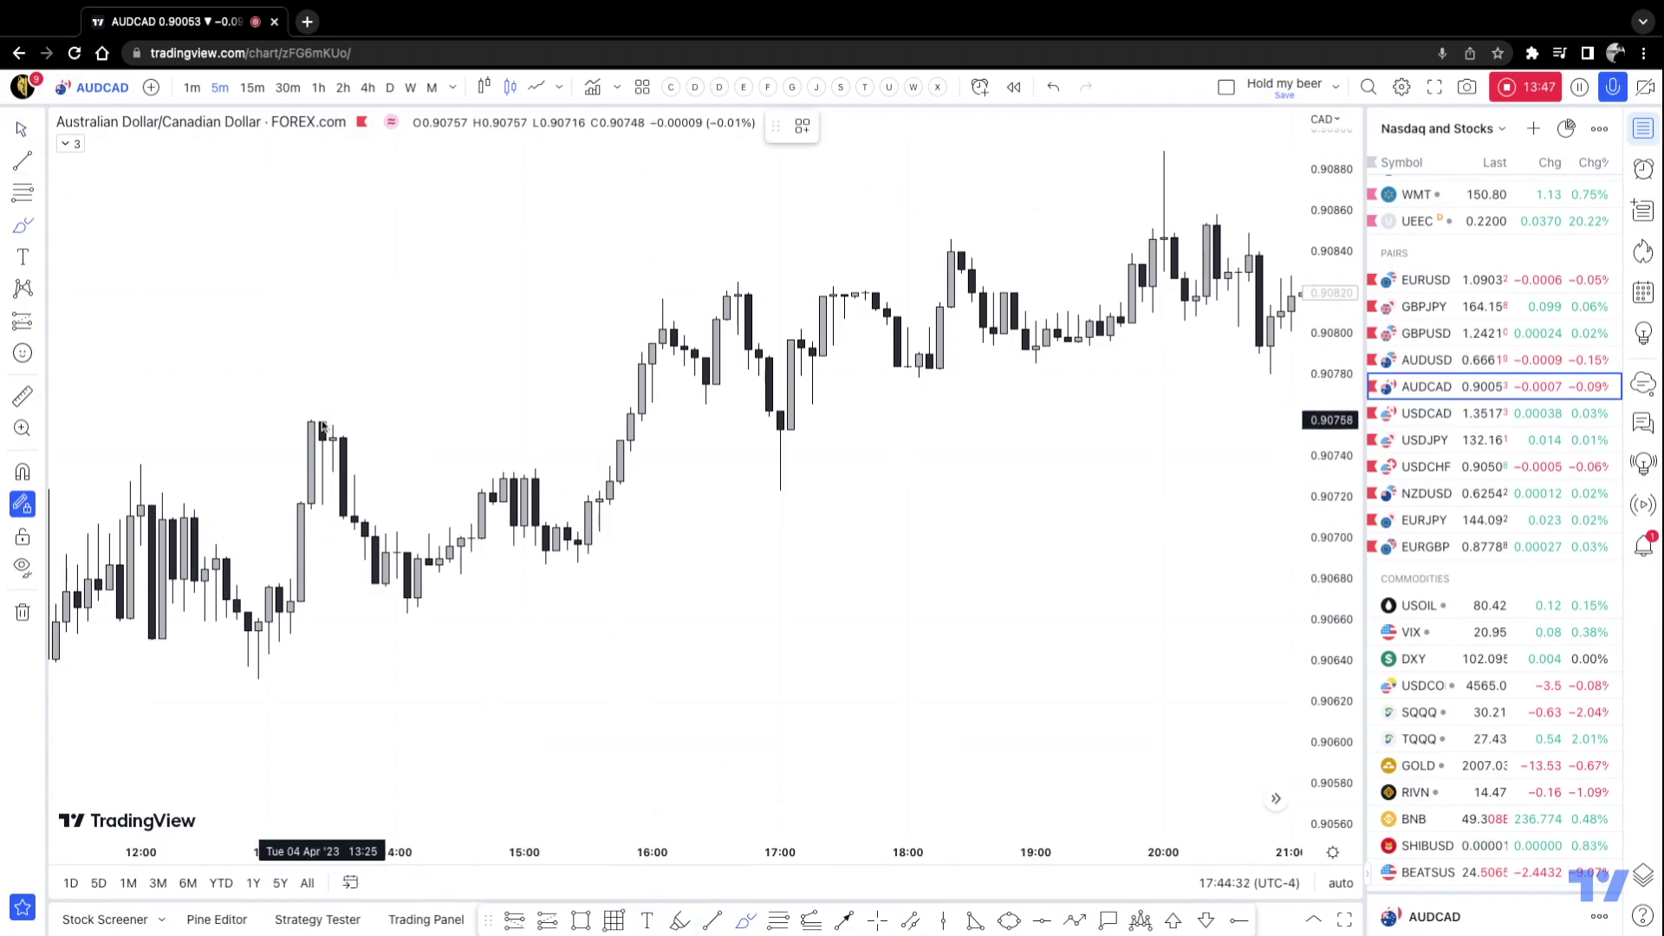
pyautogui.moveTo(311, 424); pyautogui.dragTo(337, 425)
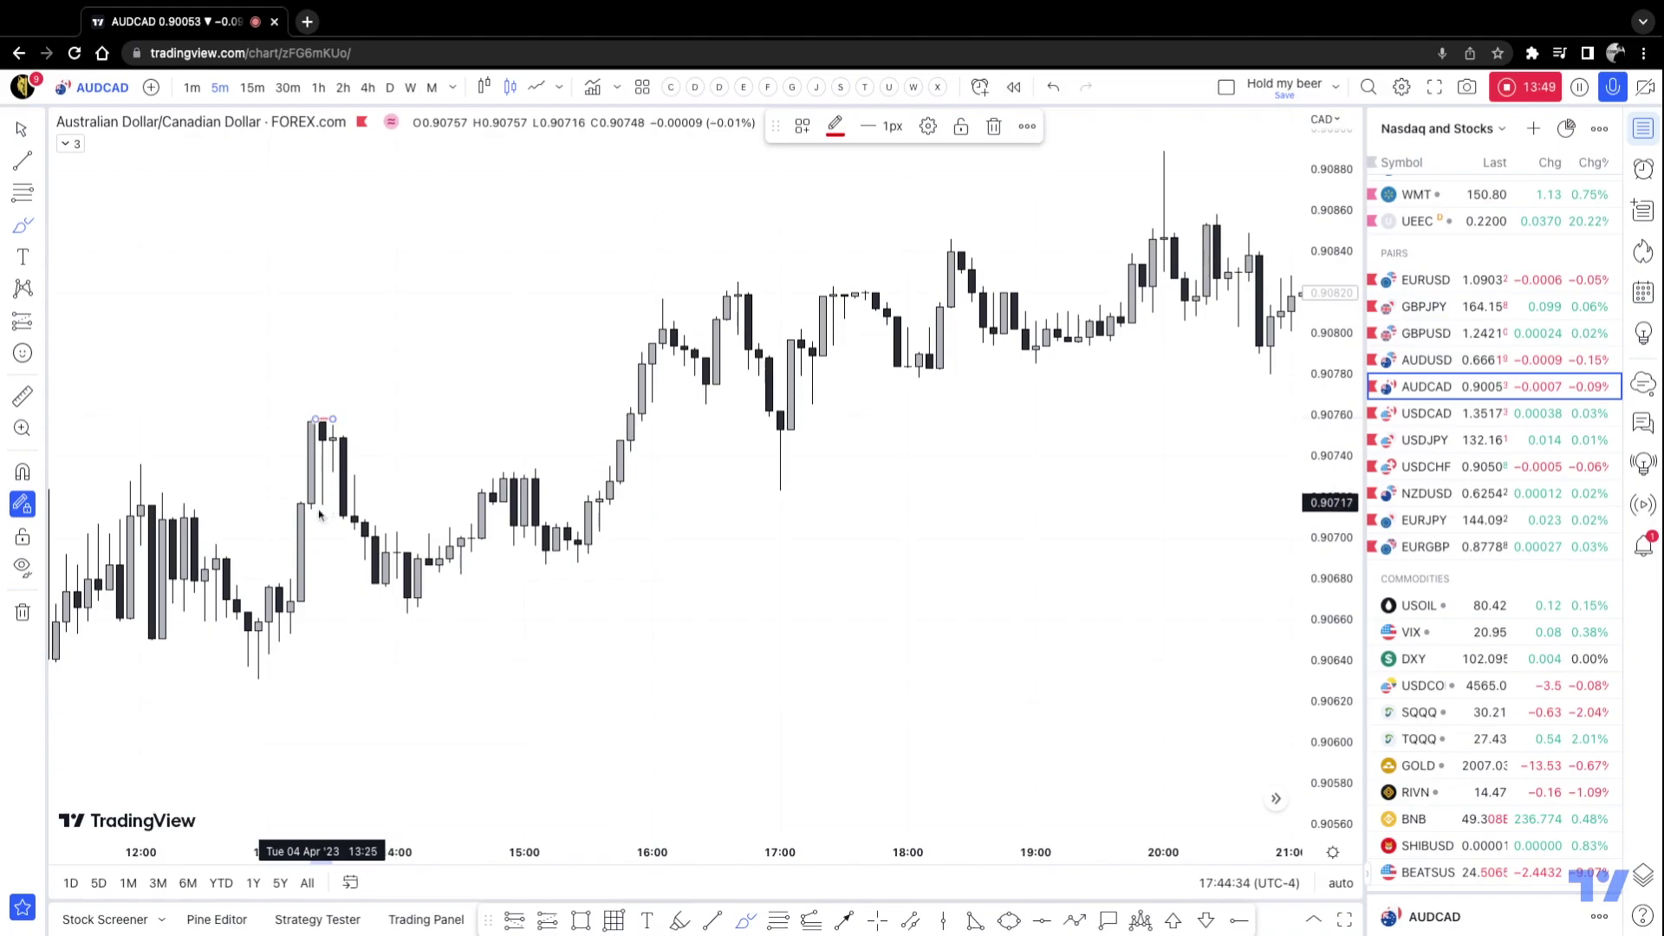
pyautogui.moveTo(315, 509); pyautogui.dragTo(333, 509)
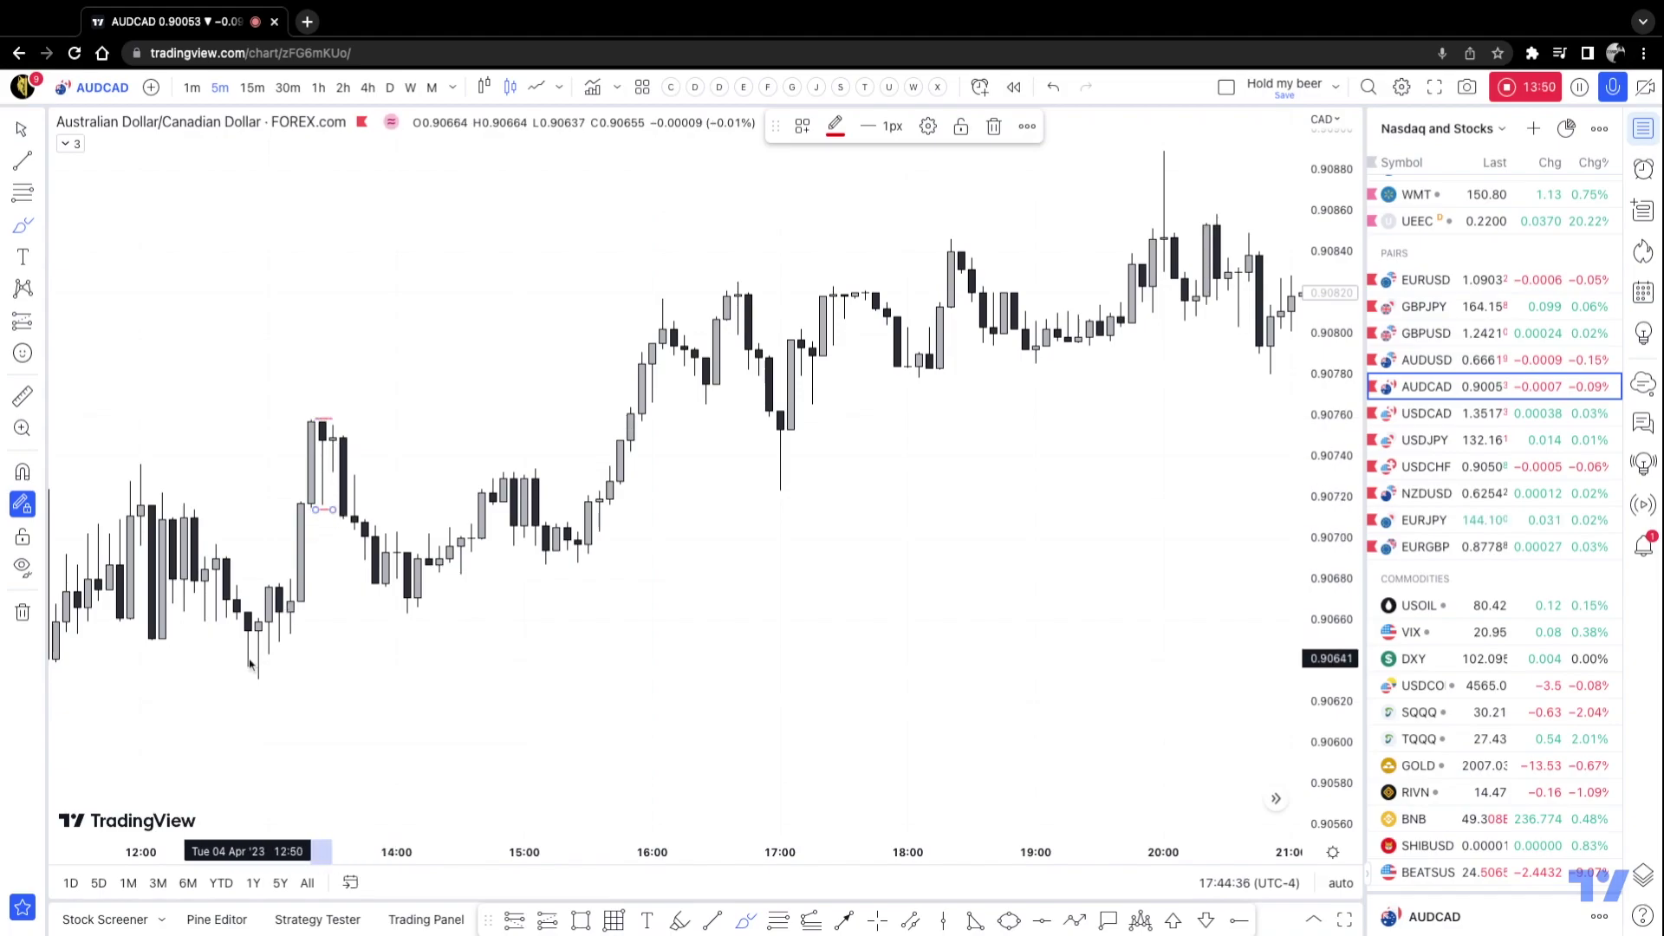
# Step: Brush the rise from 12:50, the pullback to about 14:10 and the climb to 16:00, adding a separate dip-and-rise sketch above
pyautogui.moveTo(251, 644)
pyautogui.mouseDown()
pyautogui.moveTo(301, 418)
pyautogui.moveTo(344, 489)
pyautogui.mouseUp()
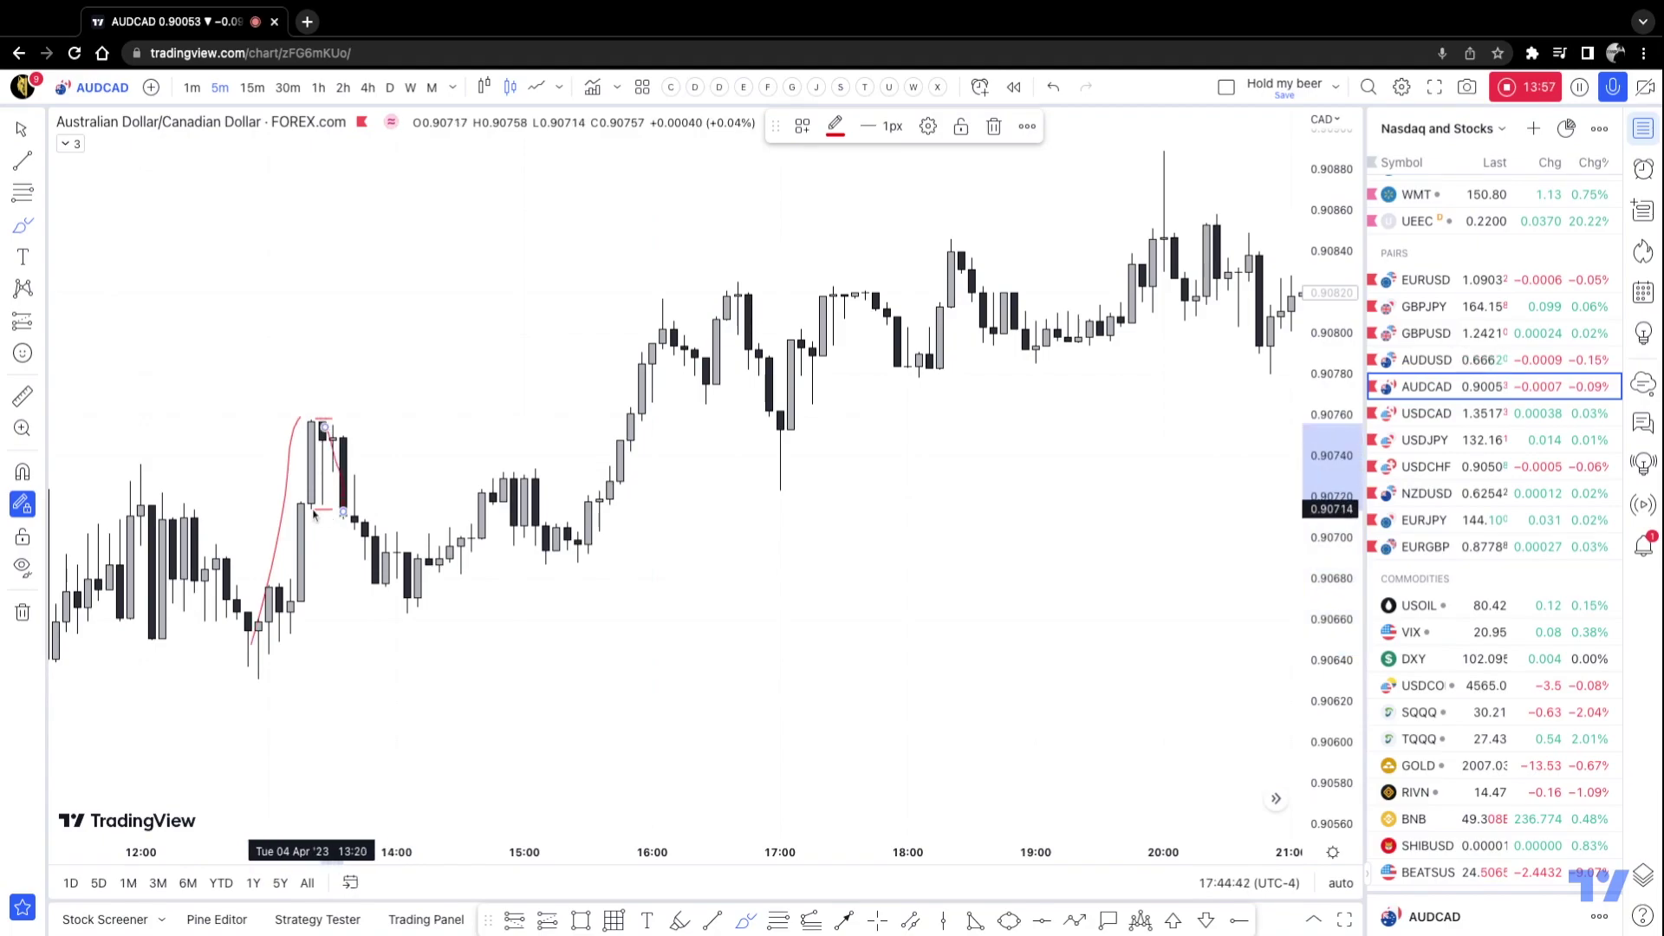
pyautogui.moveTo(334, 454)
pyautogui.mouseDown()
pyautogui.moveTo(409, 605)
pyautogui.moveTo(470, 504)
pyautogui.moveTo(560, 474)
pyautogui.moveTo(652, 304)
pyautogui.mouseUp()
pyautogui.moveTo(368, 348)
pyautogui.mouseDown()
pyautogui.moveTo(418, 407)
pyautogui.moveTo(462, 191)
pyautogui.mouseUp()
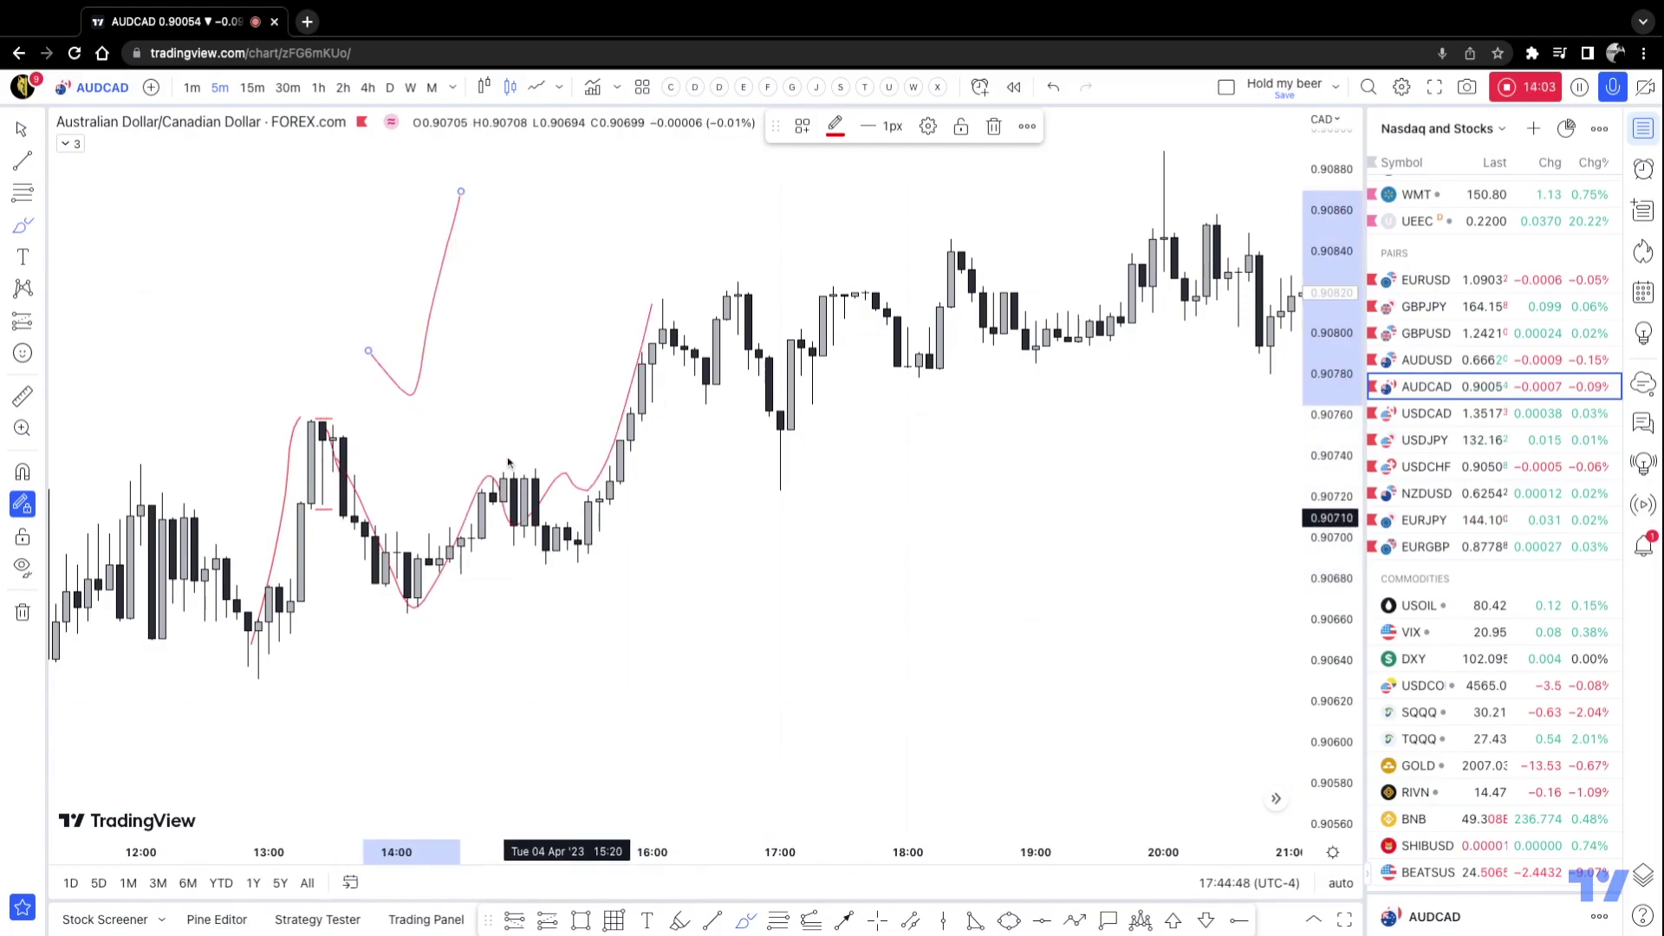
# Step: Brush range marks at the 16:05 and 16:40 candles, tracing the dip and rise between them and the drop to about 17:00
pyautogui.click(664, 302)
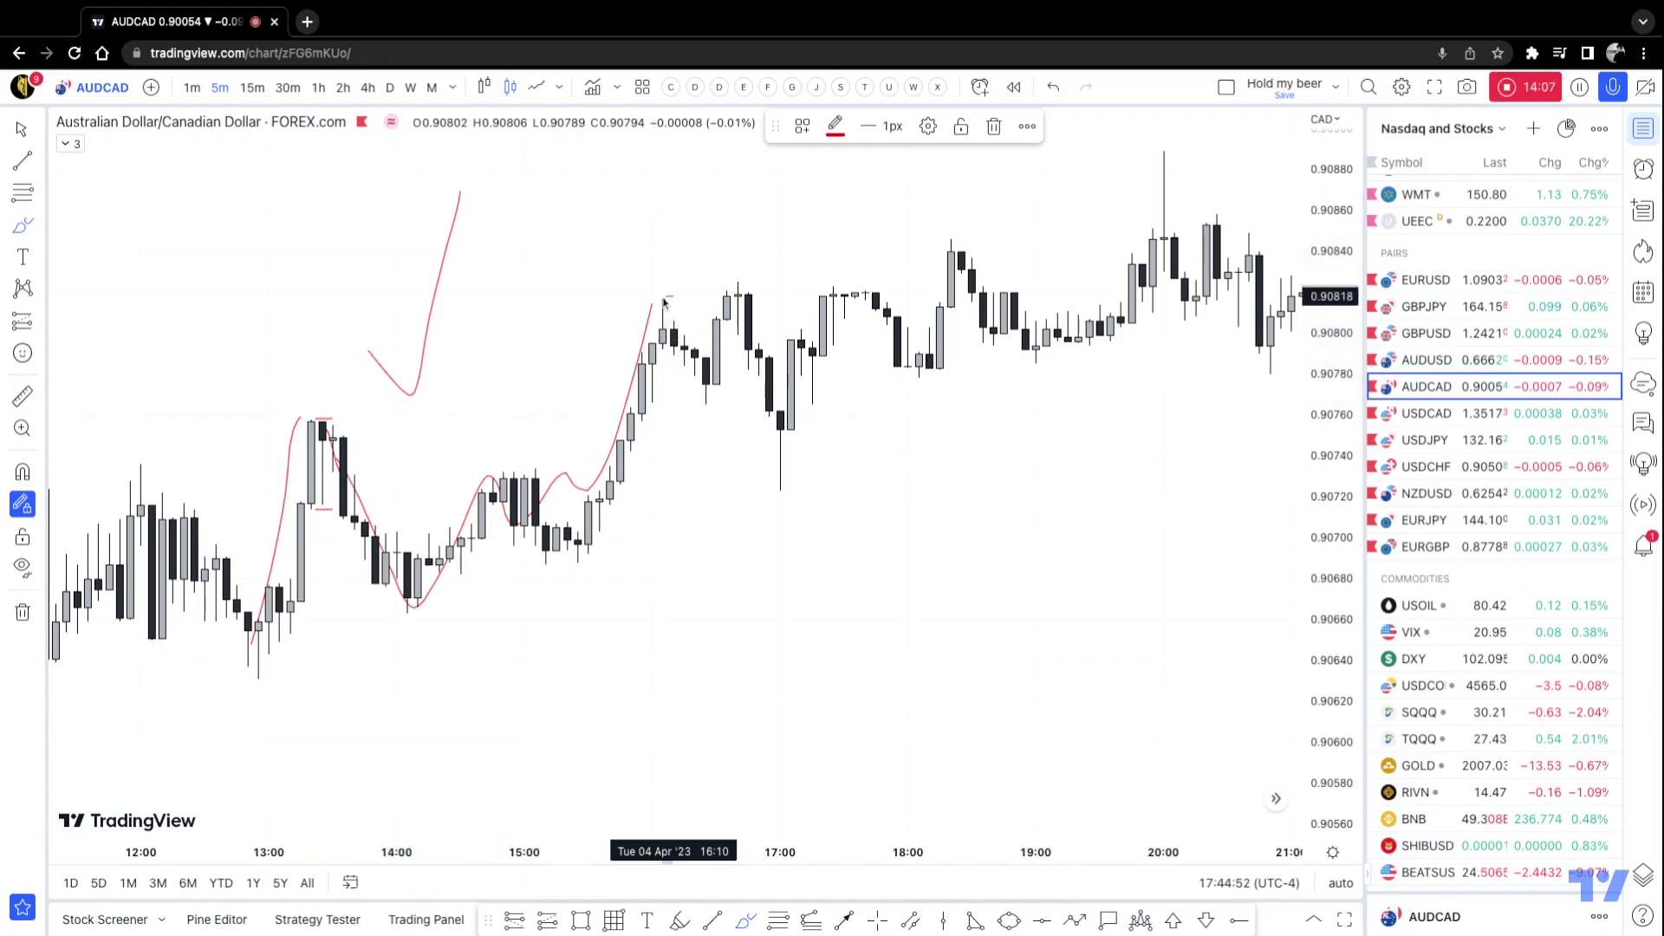
pyautogui.moveTo(676, 306); pyautogui.dragTo(676, 305)
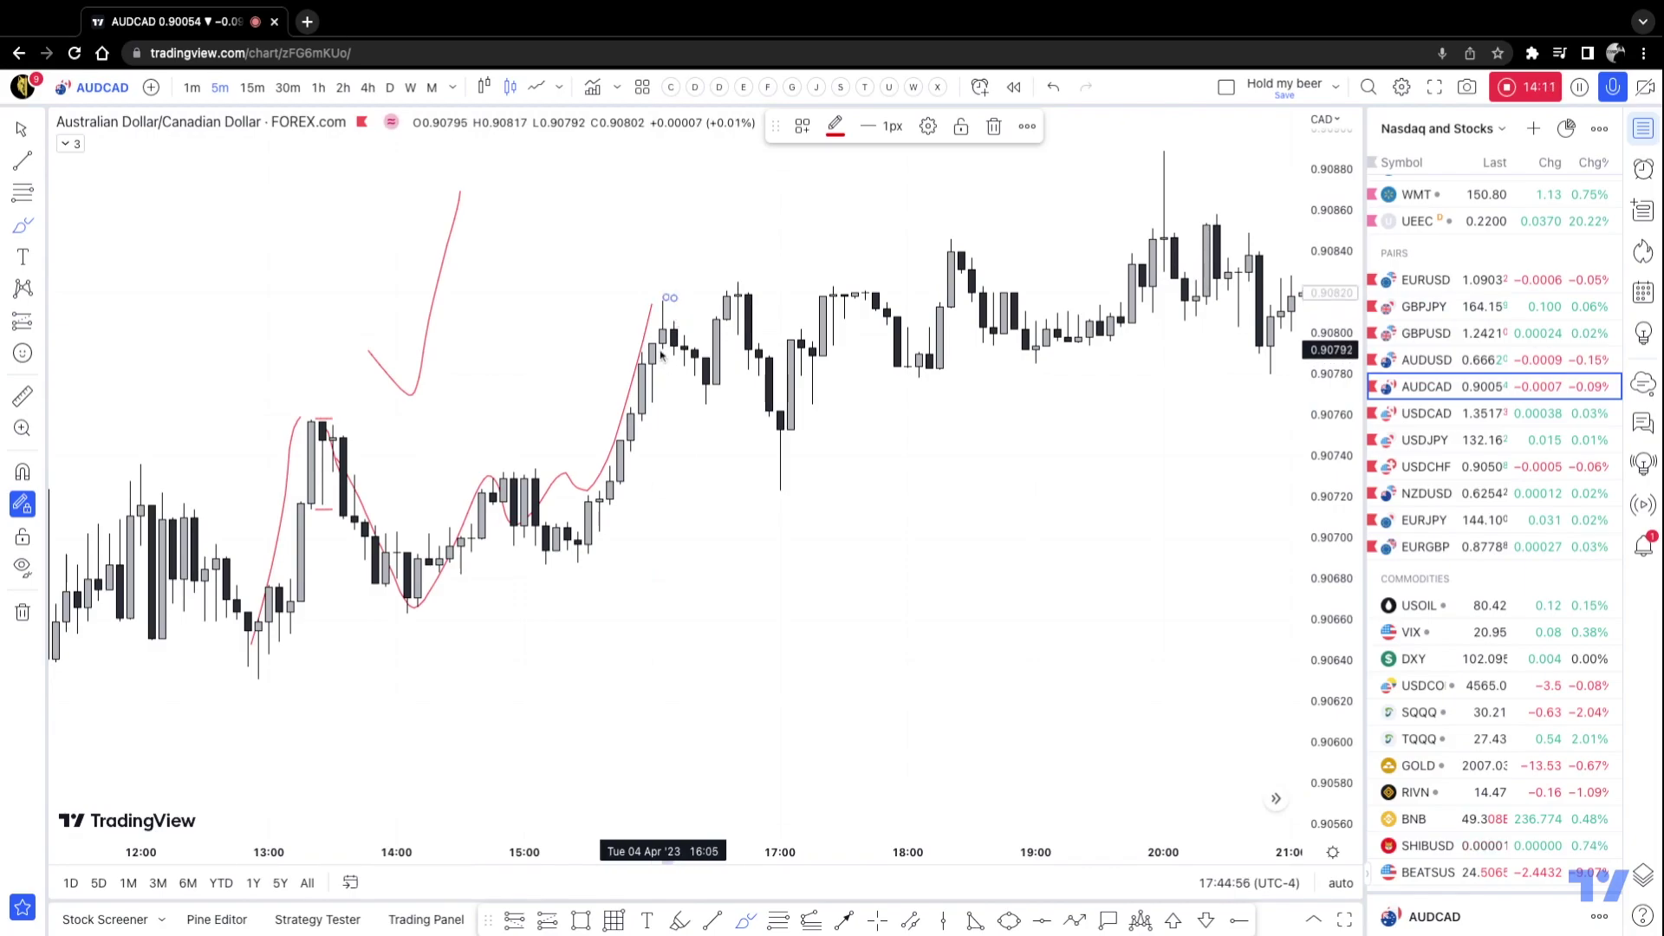
pyautogui.moveTo(673, 332)
pyautogui.mouseDown()
pyautogui.moveTo(707, 385)
pyautogui.moveTo(737, 275)
pyautogui.moveTo(701, 303)
pyautogui.moveTo(716, 232)
pyautogui.mouseUp()
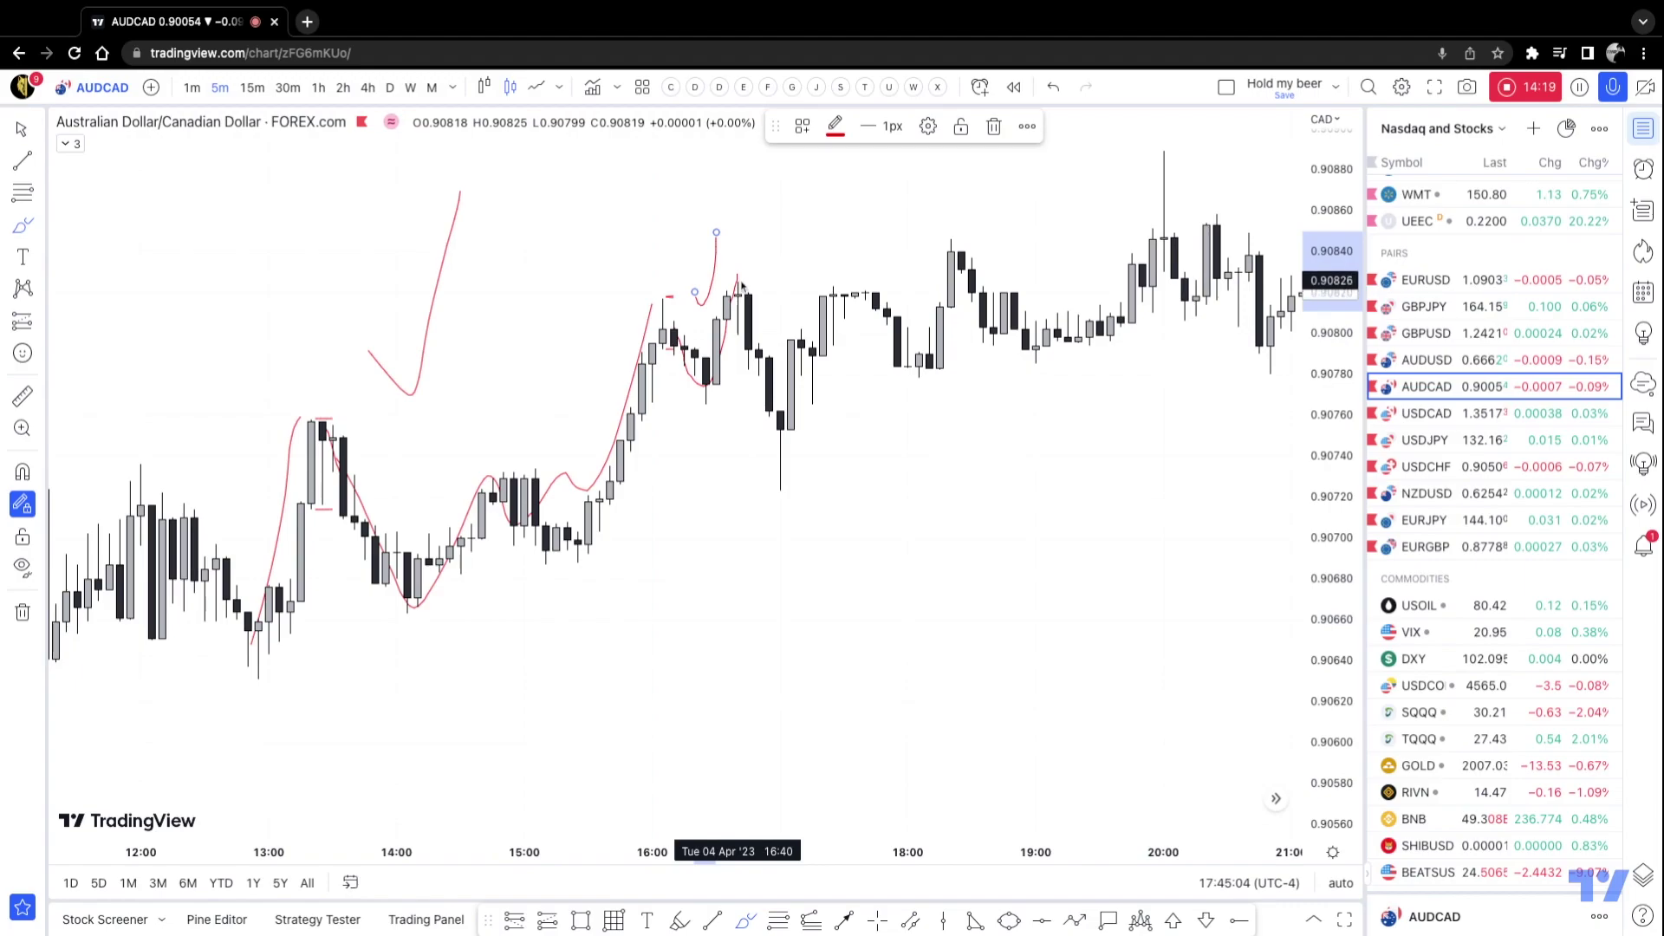
pyautogui.moveTo(742, 281); pyautogui.dragTo(781, 275)
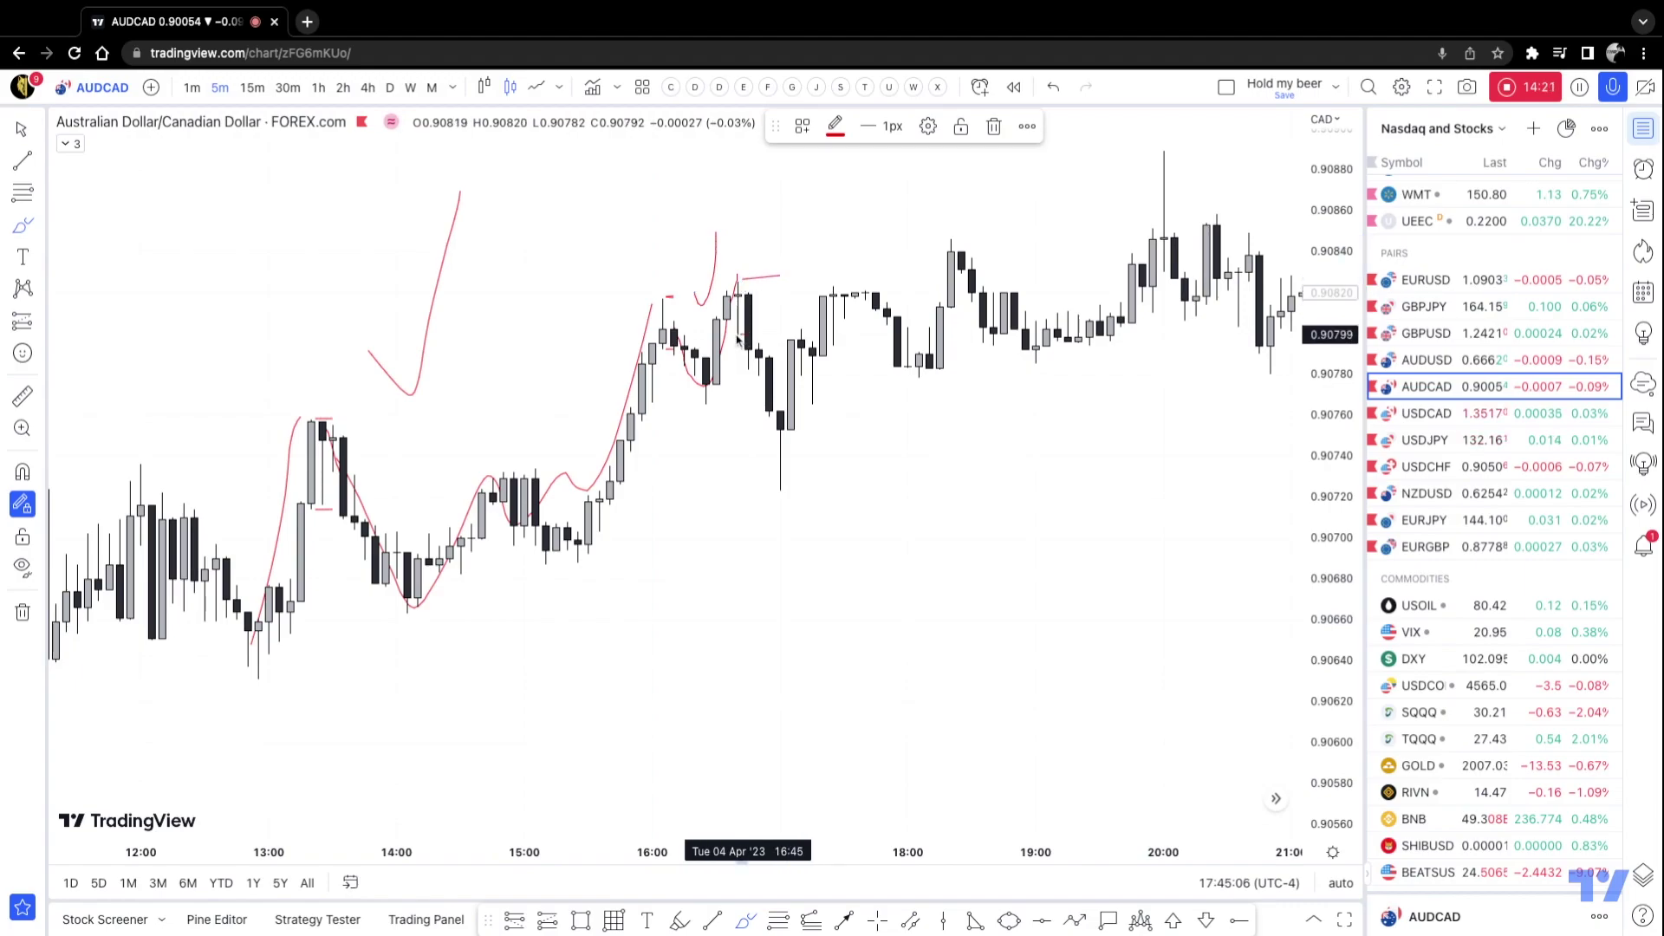
pyautogui.moveTo(739, 281); pyautogui.dragTo(789, 488)
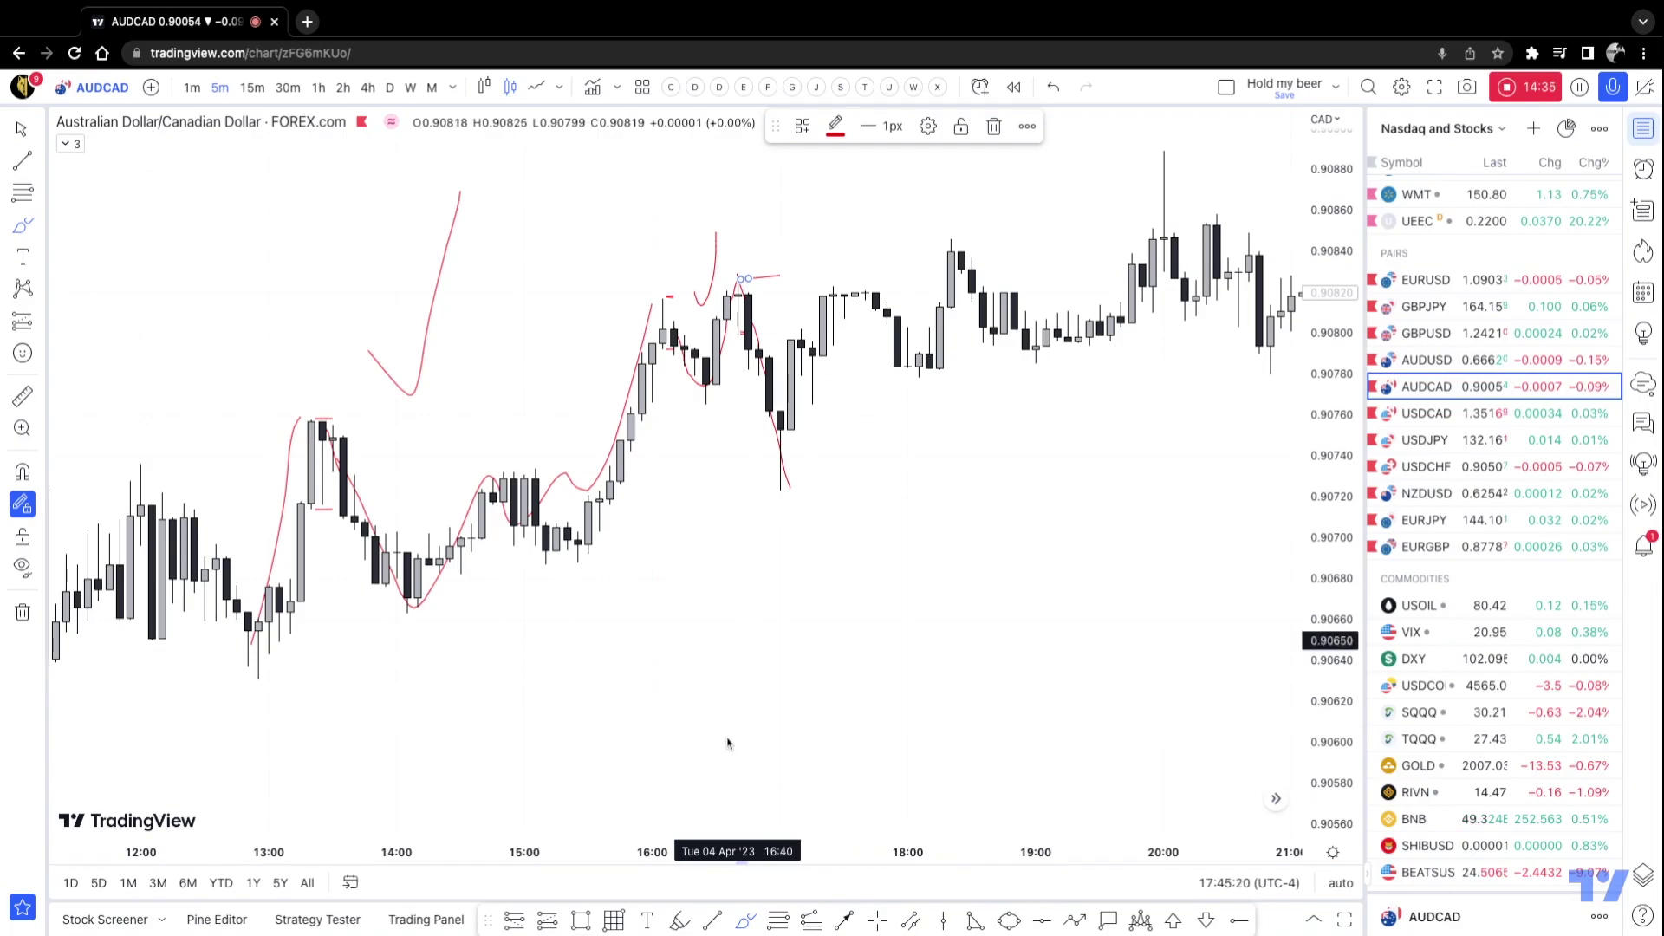
# Step: Sketch a hypothetical rise below the candles from about 16:35, with a range-marked candle near 17:20 and a shallow dip before another climb
pyautogui.moveTo(730, 733)
pyautogui.mouseDown()
pyautogui.moveTo(822, 523)
pyautogui.moveTo(844, 578)
pyautogui.moveTo(832, 538)
pyautogui.moveTo(843, 567)
pyautogui.moveTo(897, 411)
pyautogui.mouseUp()
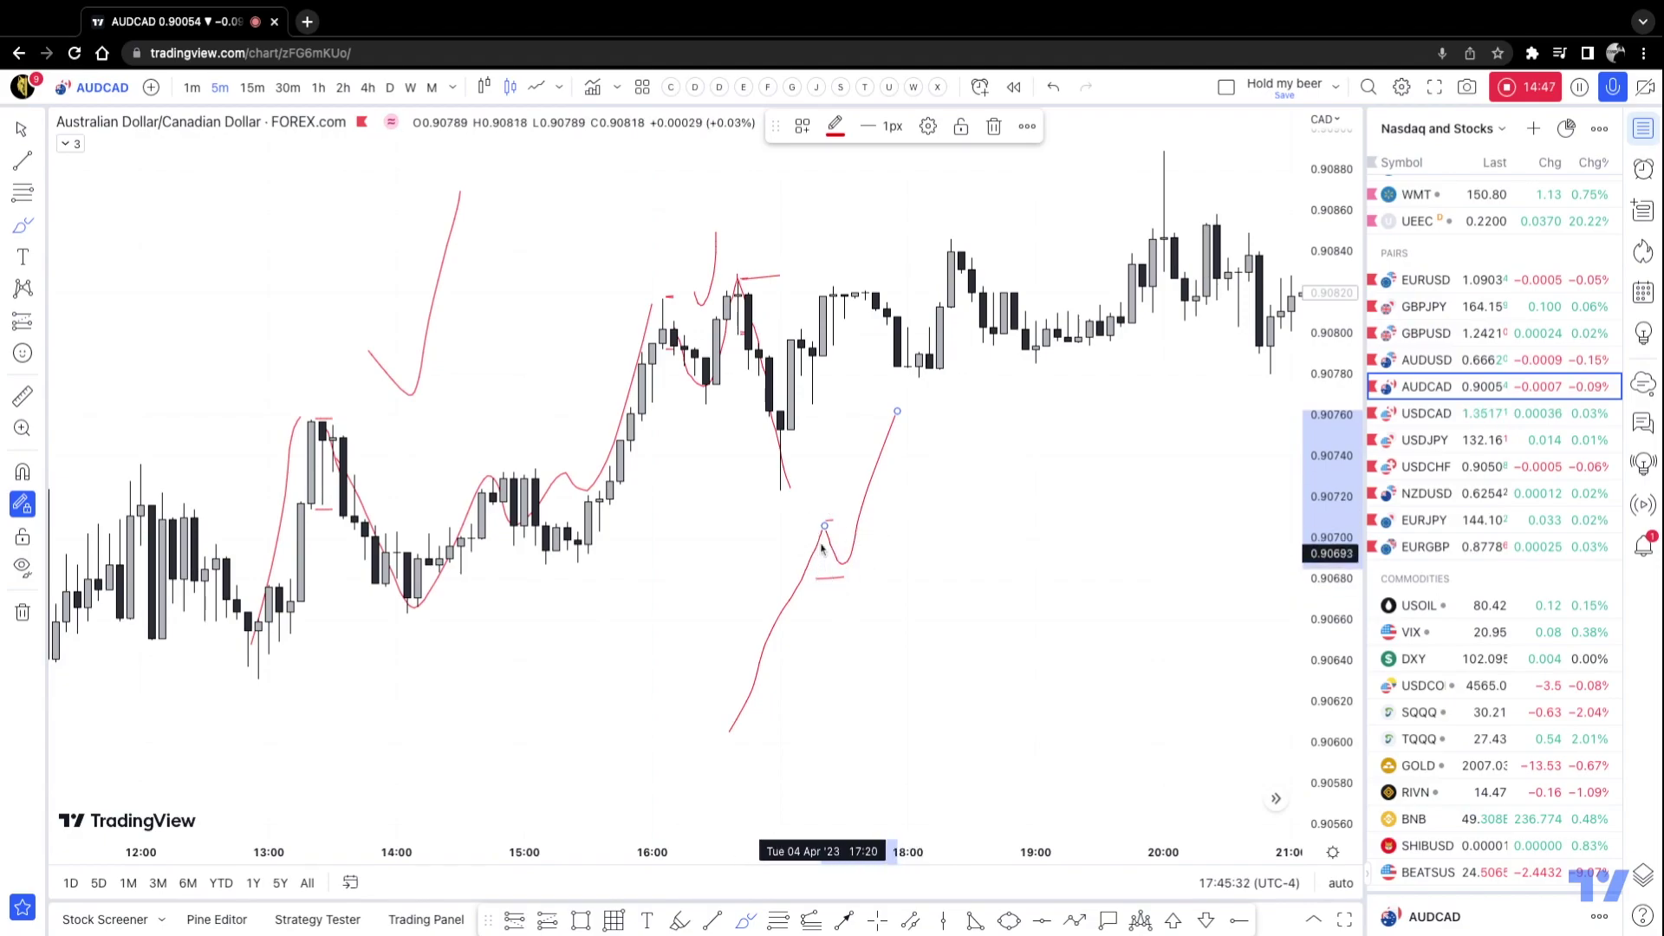
pyautogui.moveTo(822, 525); pyautogui.dragTo(822, 528)
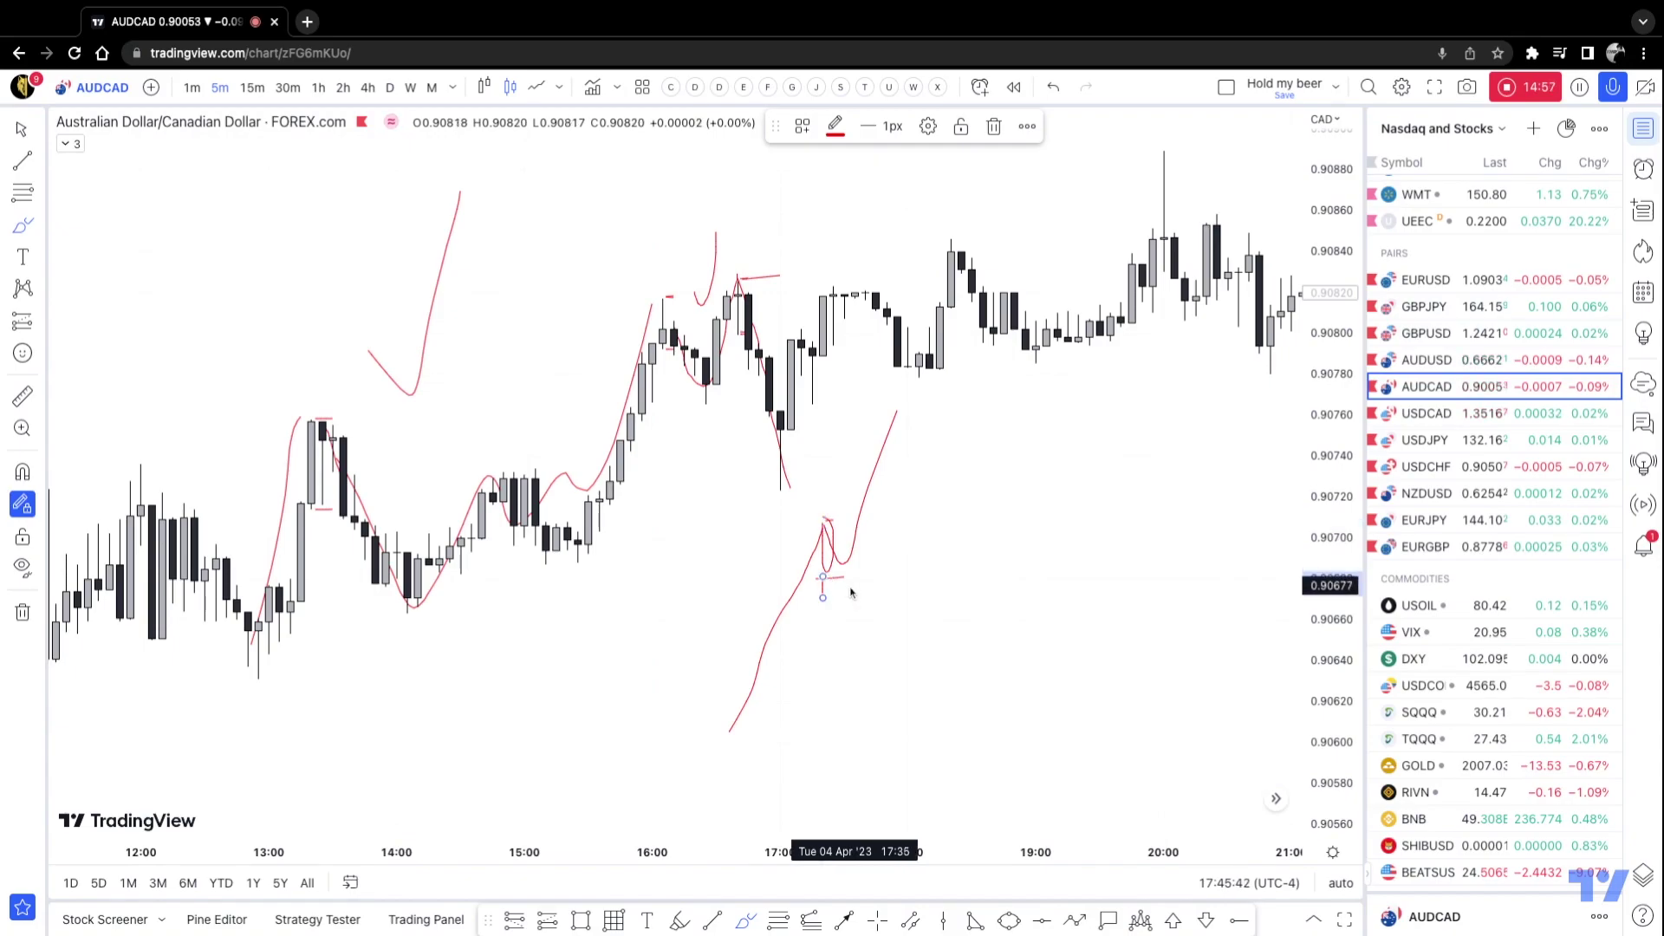
pyautogui.click(312, 510)
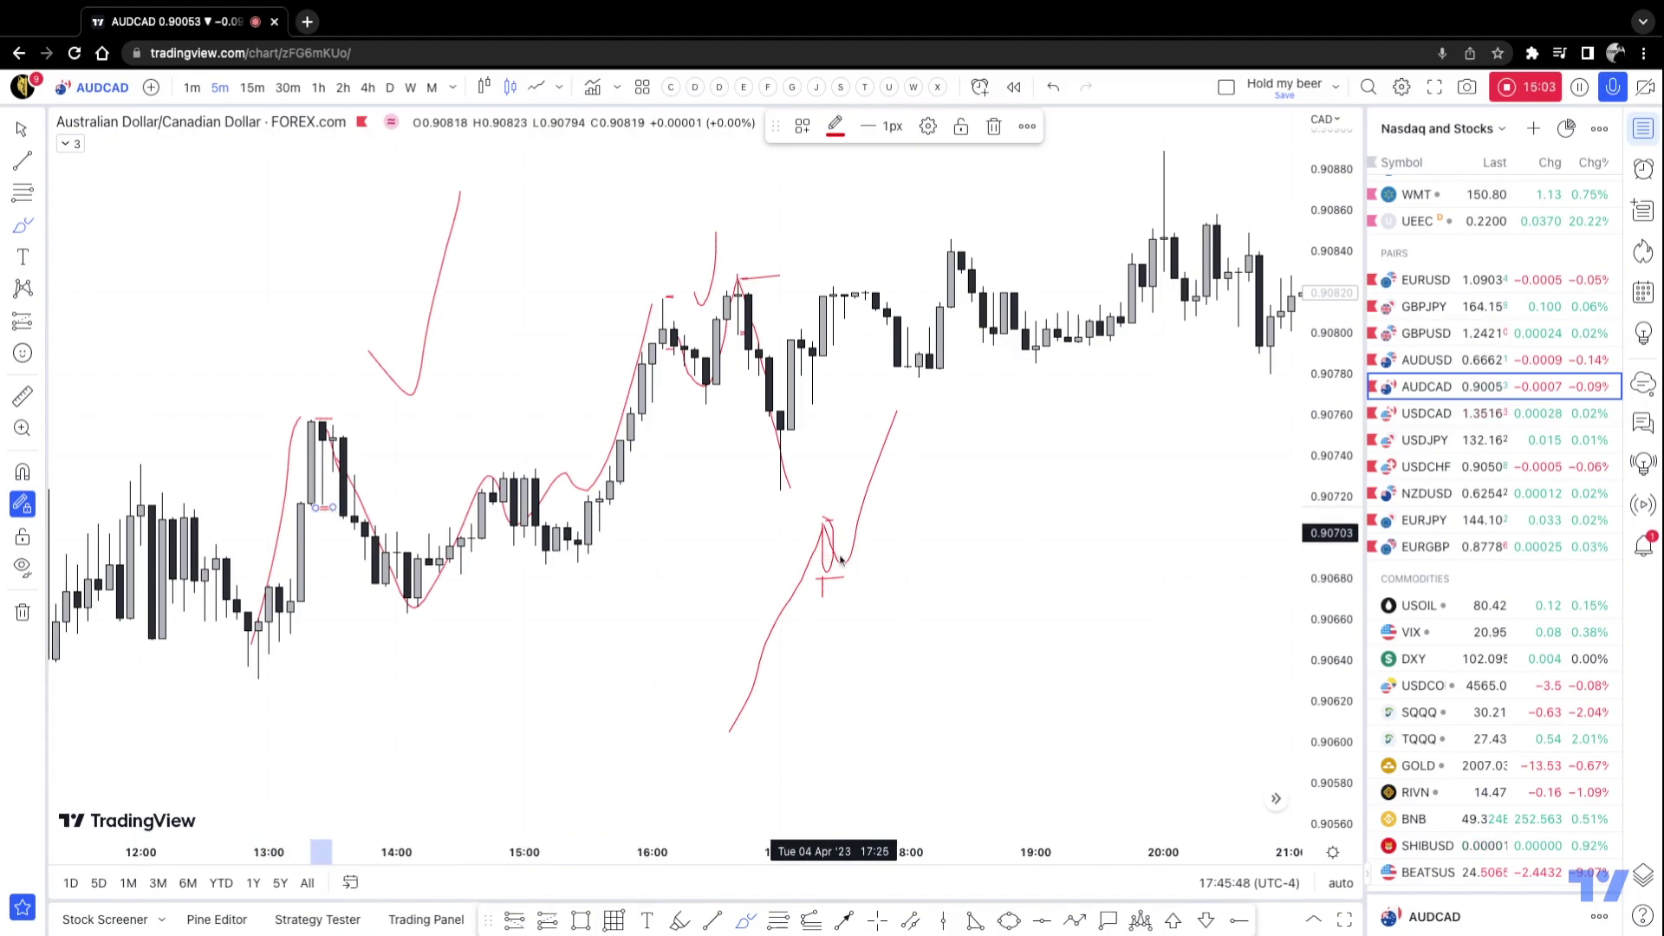
# Step: Brush deeper dips below the sketched candle's low around 17:35 with rises from them, adding a small dip-and-rise stroke above
pyautogui.moveTo(838, 543)
pyautogui.mouseDown()
pyautogui.moveTo(856, 593)
pyautogui.moveTo(886, 535)
pyautogui.mouseUp()
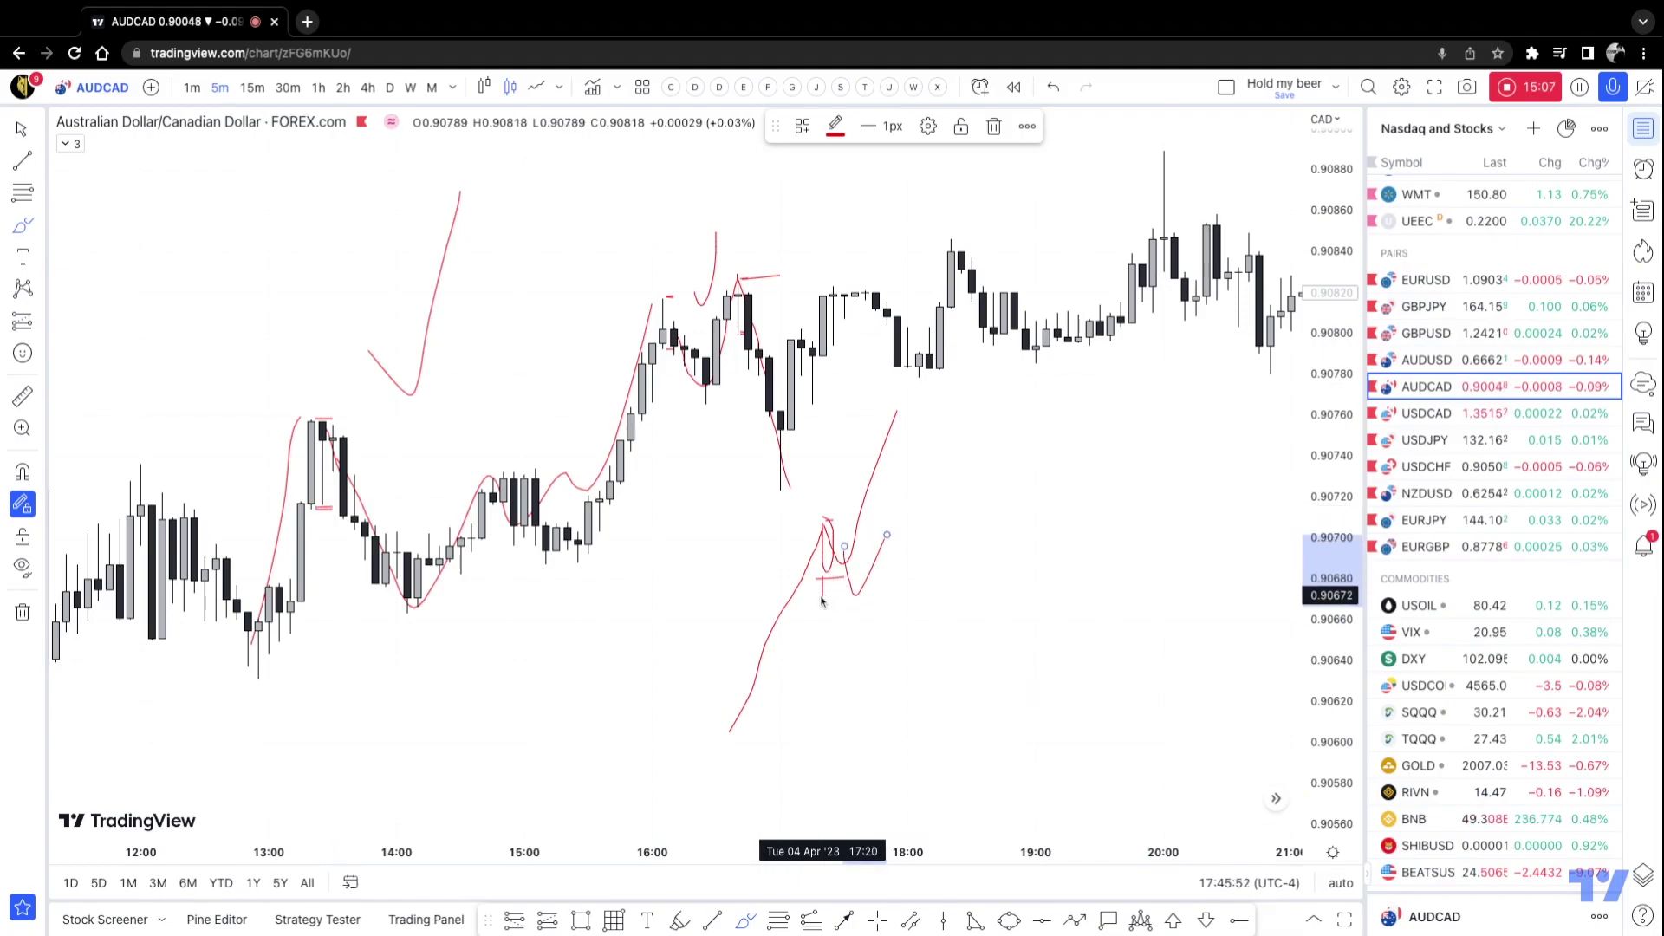
pyautogui.moveTo(827, 595)
pyautogui.mouseDown()
pyautogui.moveTo(861, 605)
pyautogui.moveTo(908, 405)
pyautogui.mouseUp()
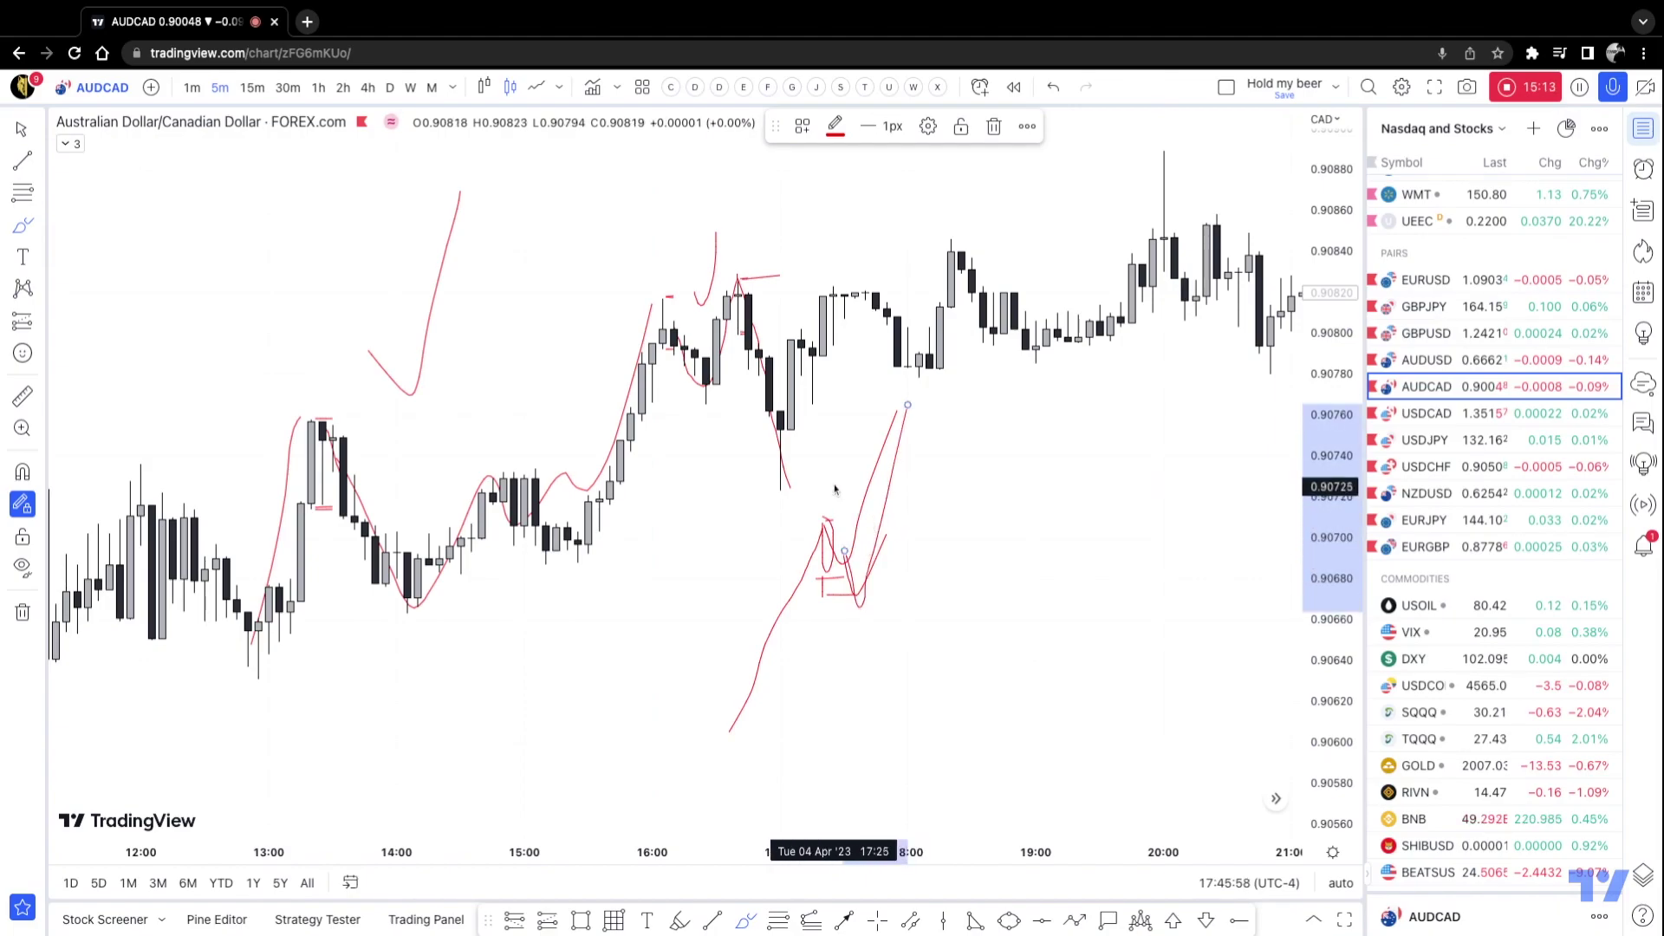
pyautogui.moveTo(834, 481); pyautogui.dragTo(865, 396)
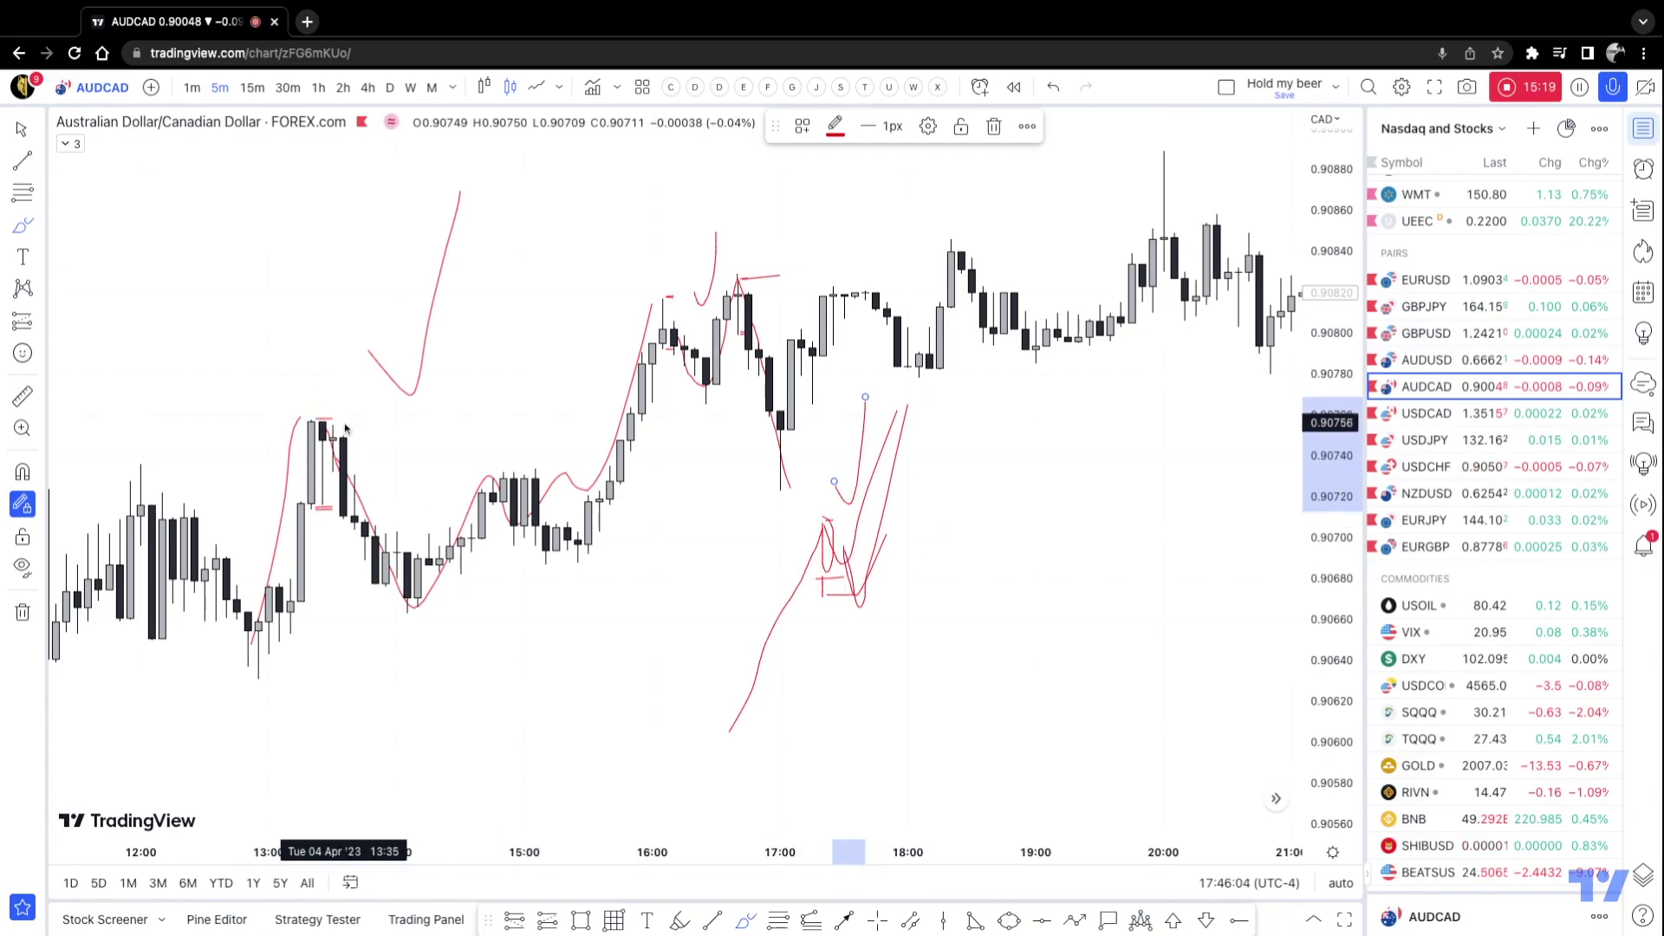
# Step: Undo all brush marks on the AUDCAD chart and return to the plain cursor
pyautogui.click(1052, 88)
pyautogui.click(1051, 87)
pyautogui.click(1051, 88)
pyautogui.click(1049, 88)
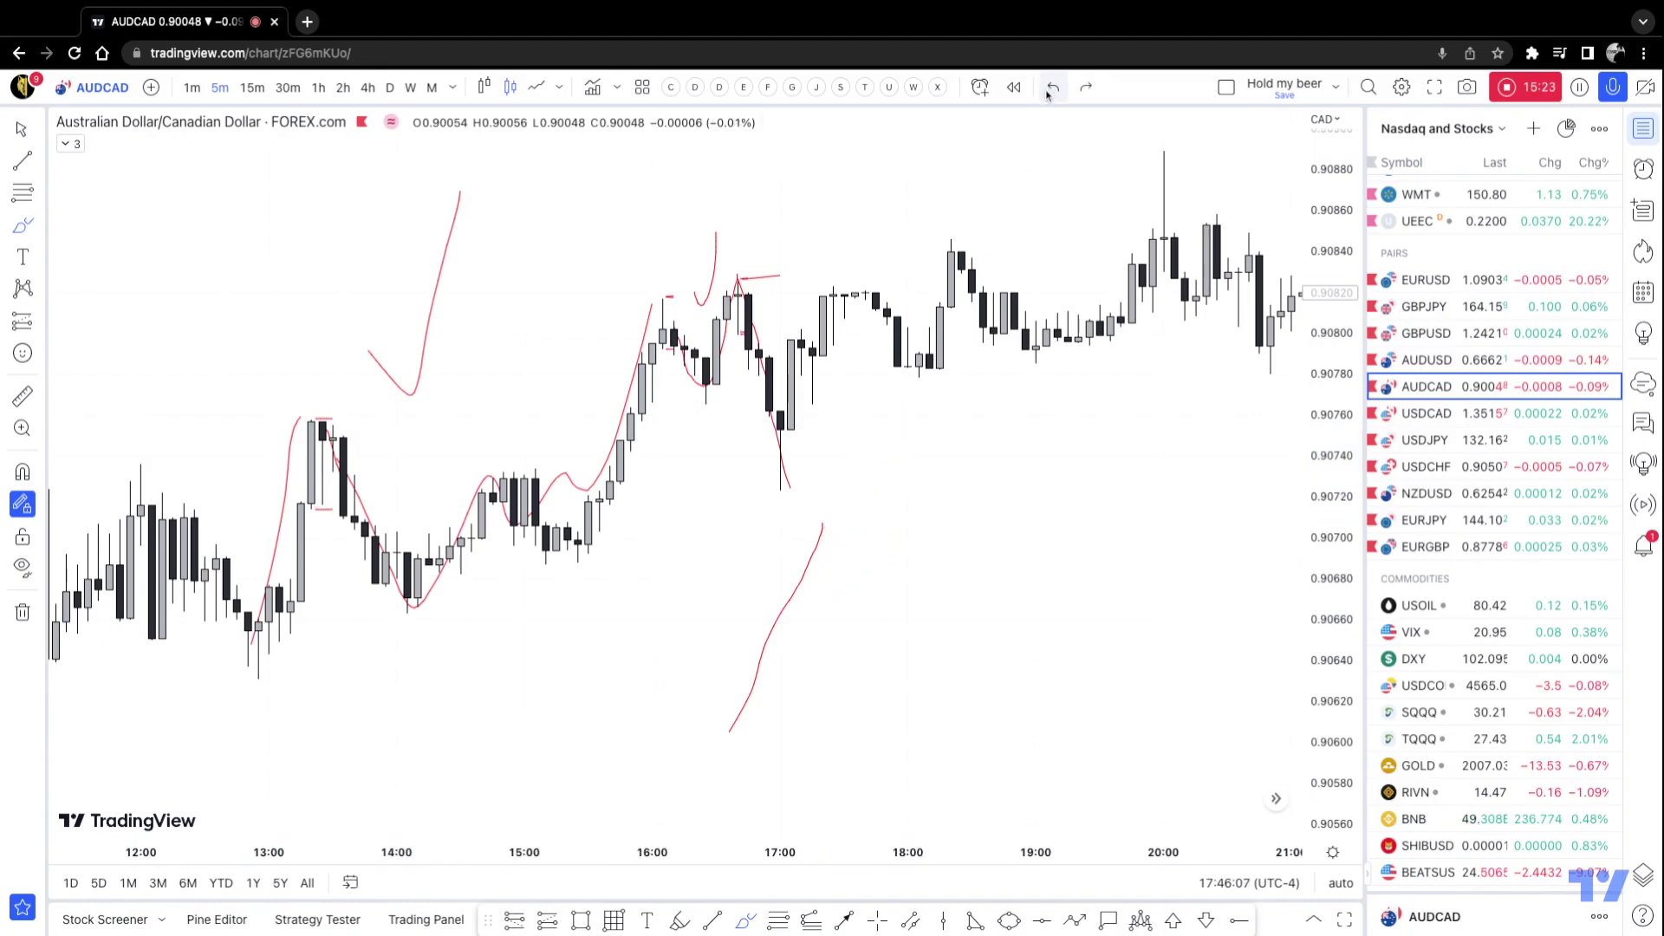
pyautogui.click(1046, 92)
pyautogui.click(1044, 93)
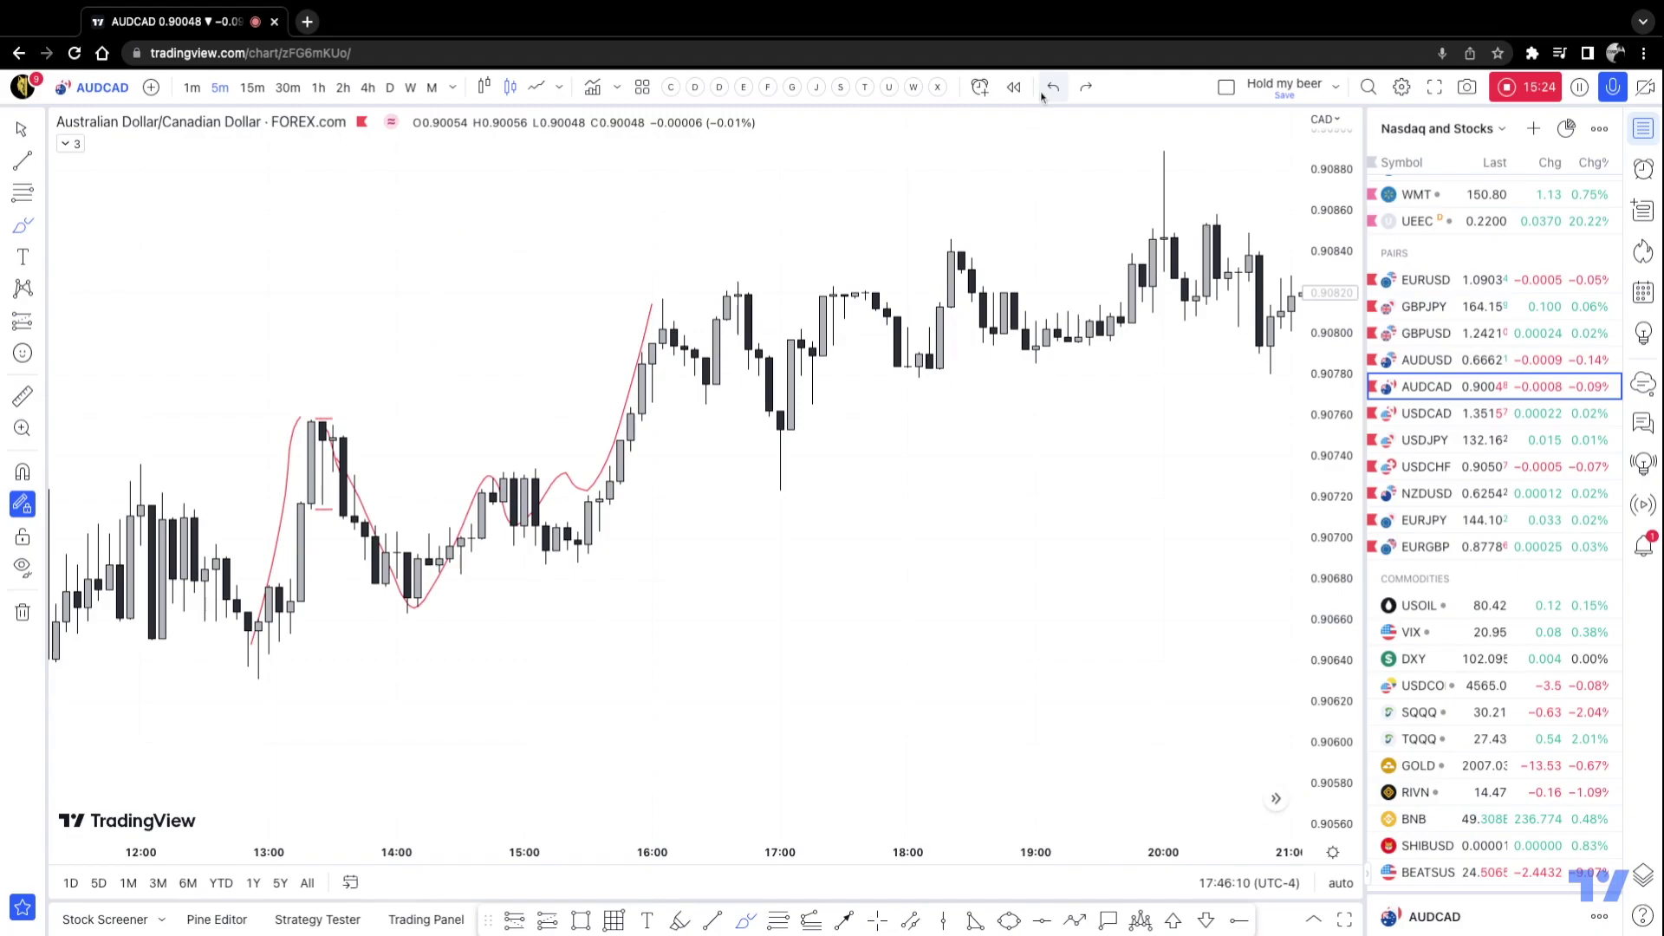
pyautogui.click(1041, 95)
pyautogui.click(1053, 92)
pyautogui.click(1055, 90)
pyautogui.click(1056, 90)
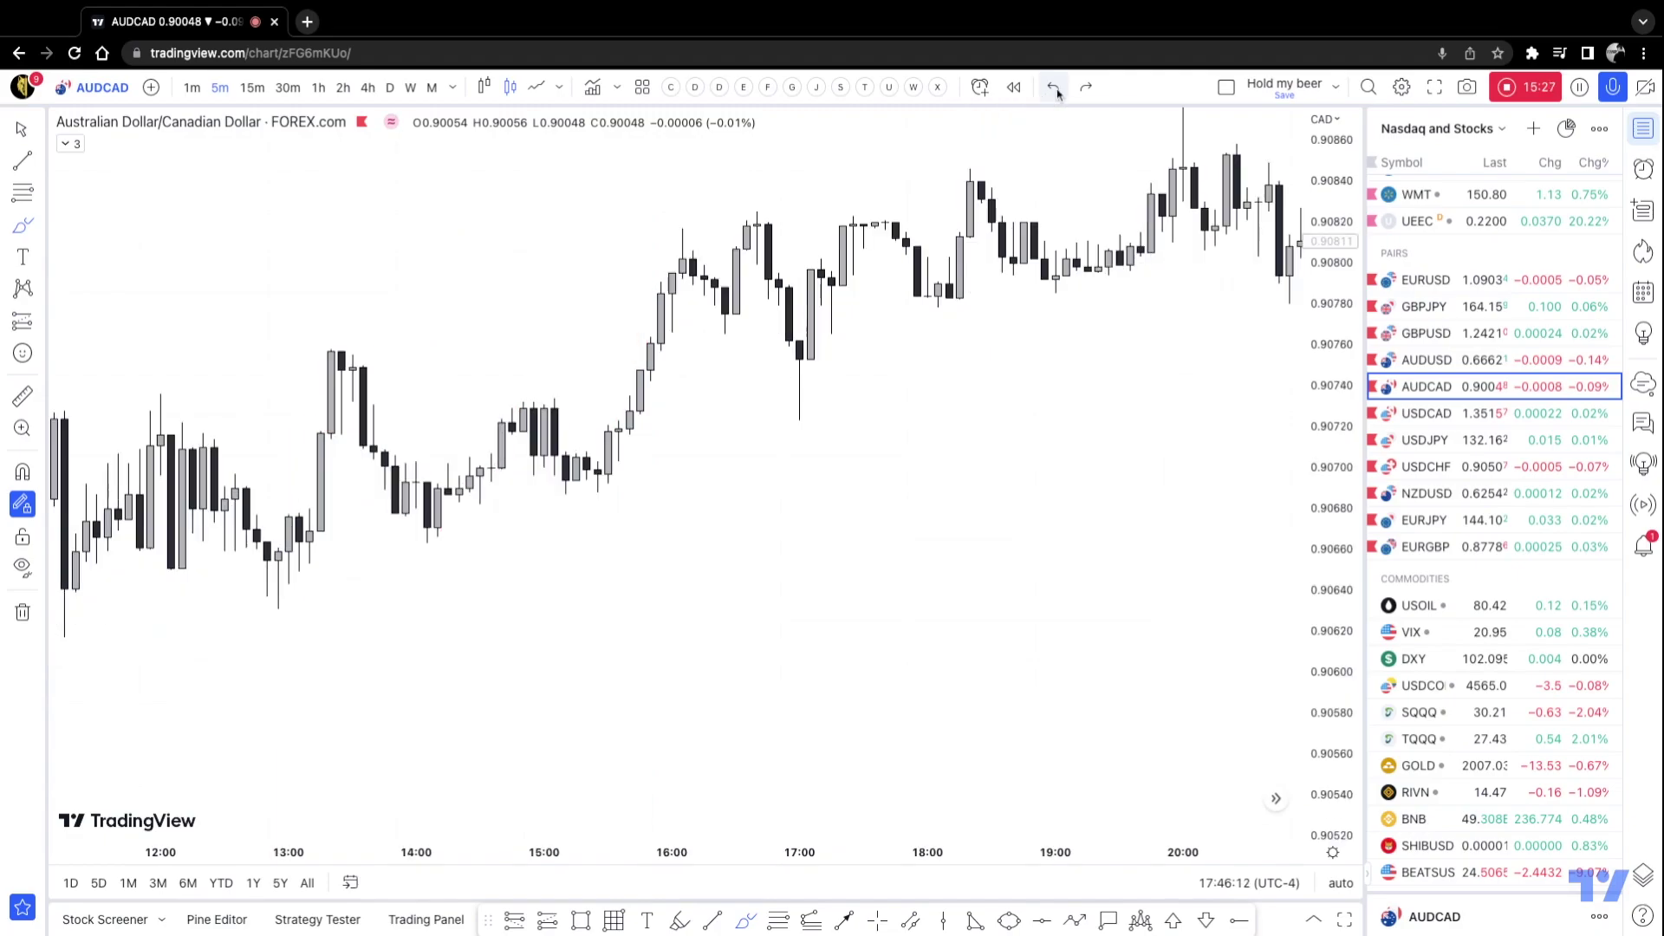
pyautogui.moveTo(716, 546); pyautogui.dragTo(751, 521)
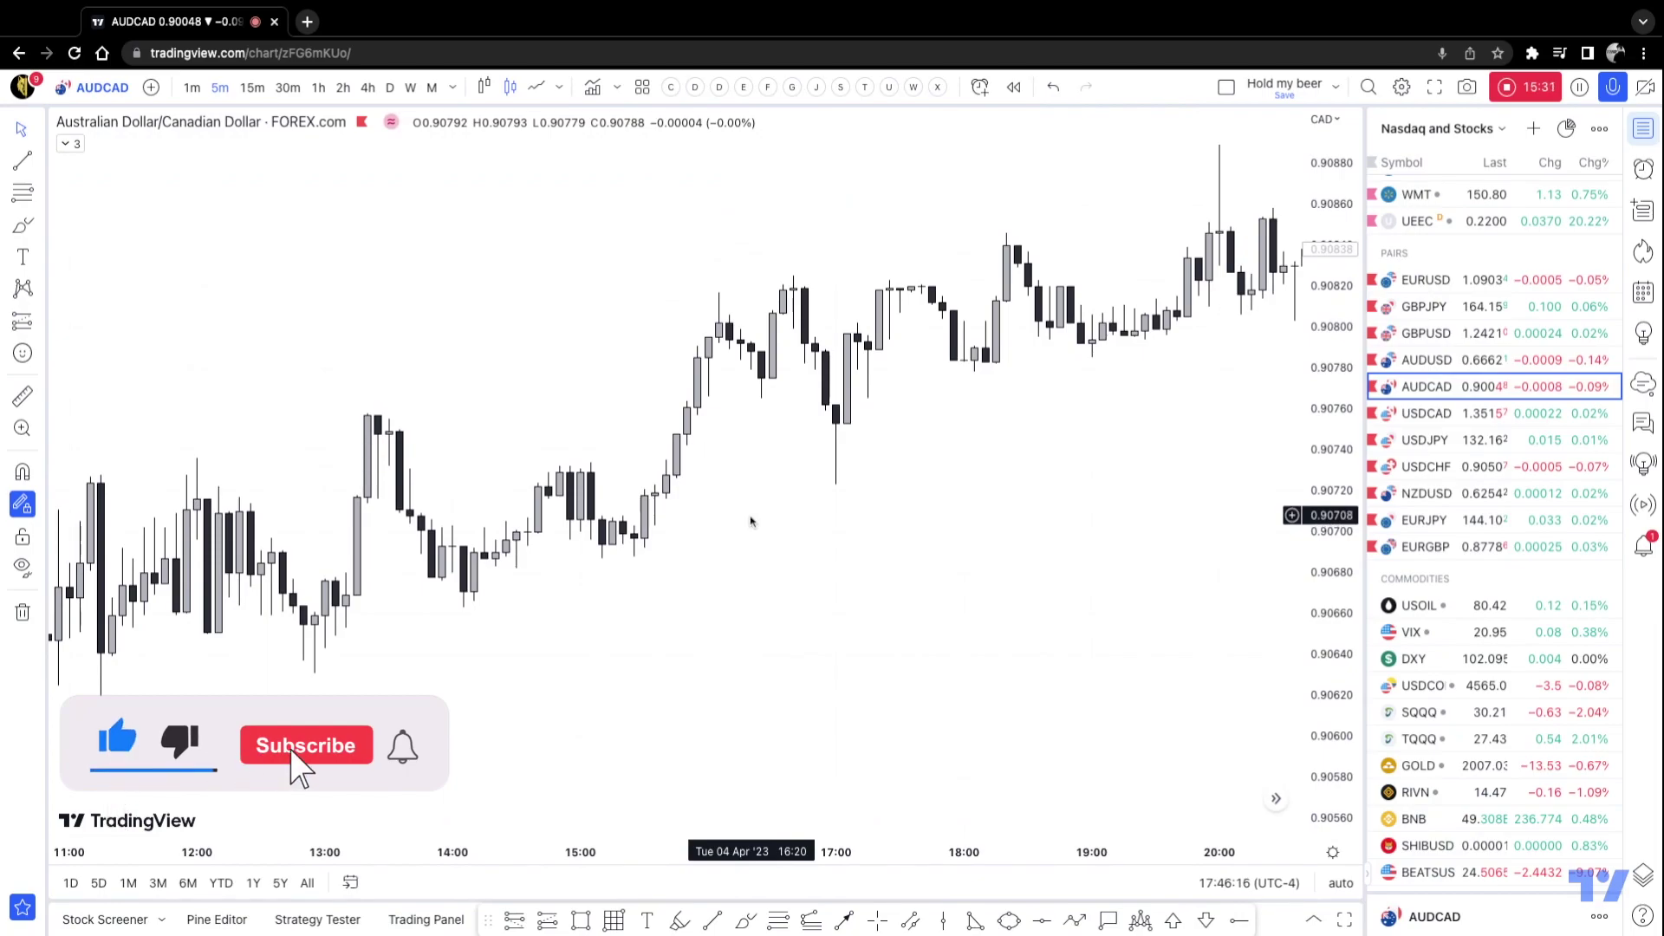